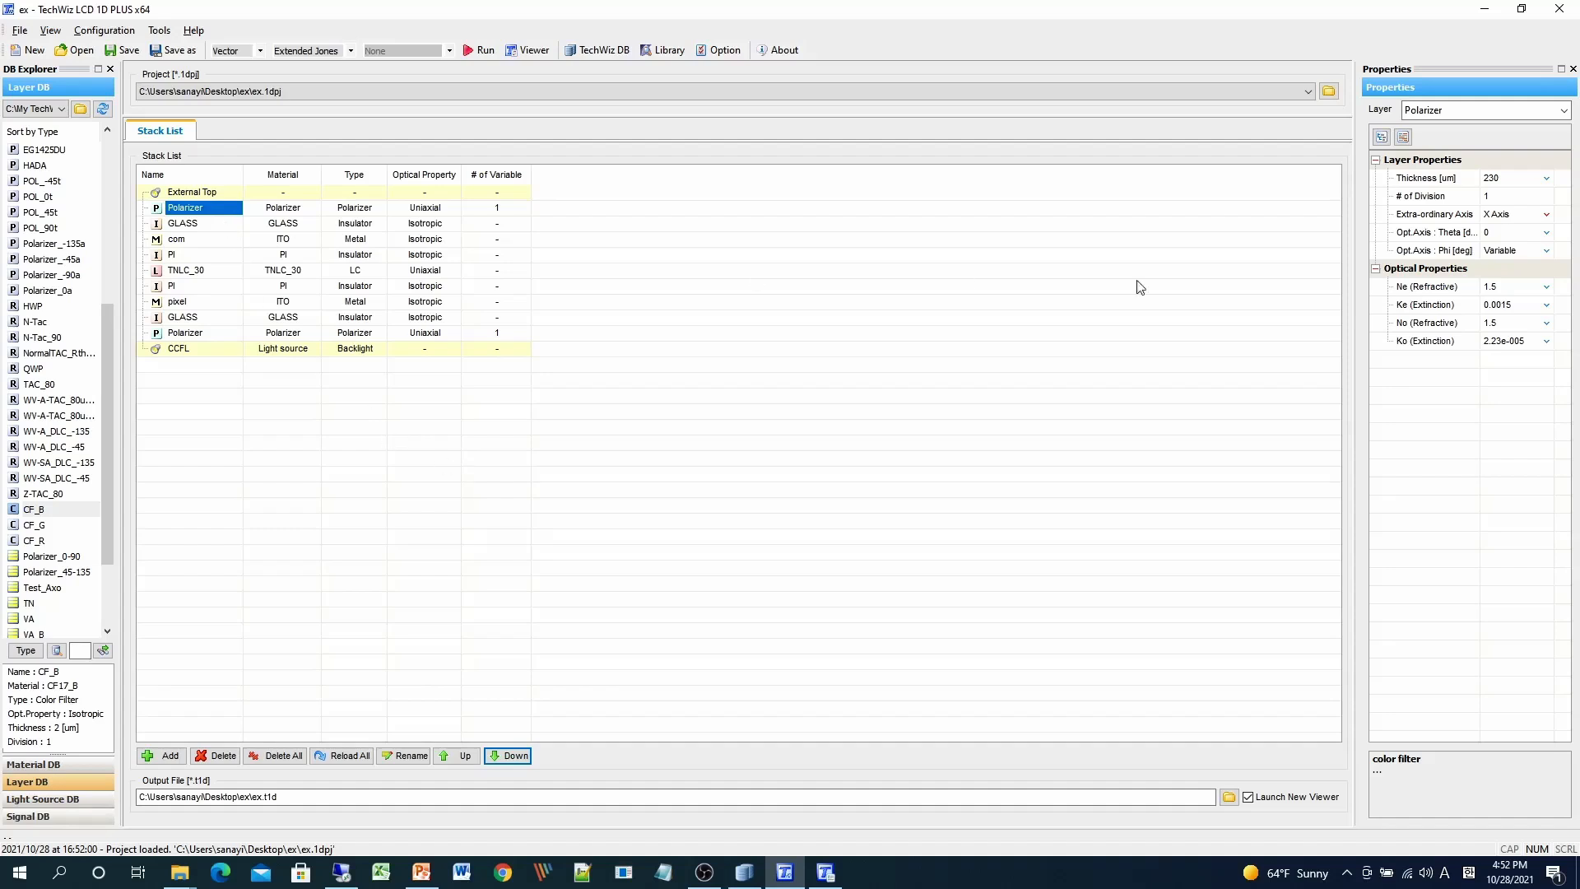
- Clear both polarizers' Phi variable value lists in the Variables view
{"action": "left_click", "coordinate": [1403, 136]}
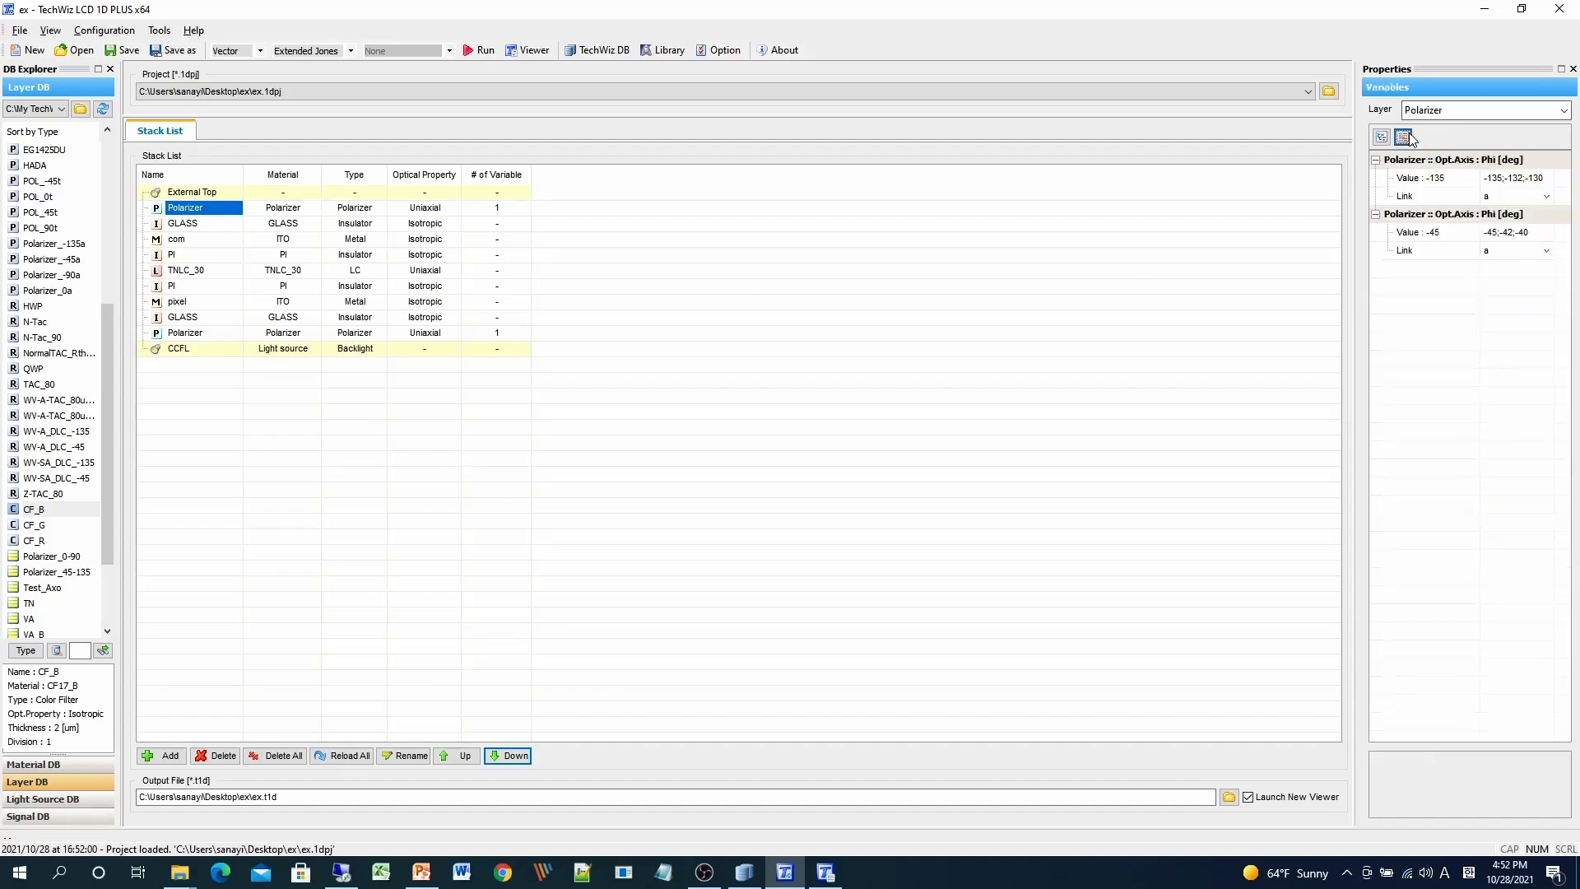
{"action": "left_click", "coordinate": [1541, 178]}
{"action": "key", "text": "BackSpace"}
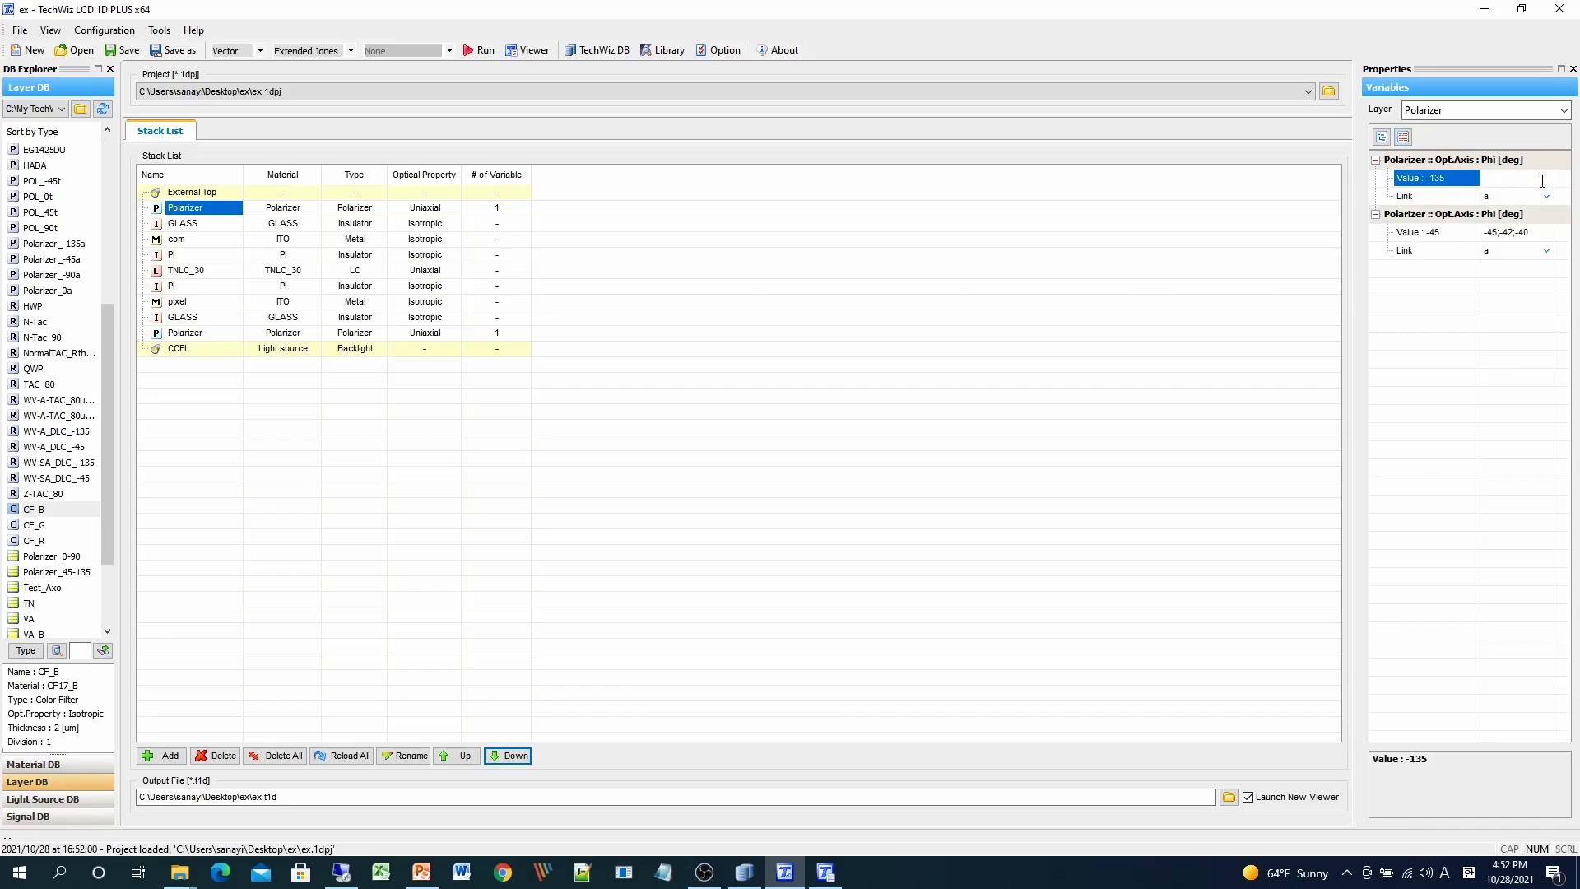
{"action": "left_click", "coordinate": [1541, 196]}
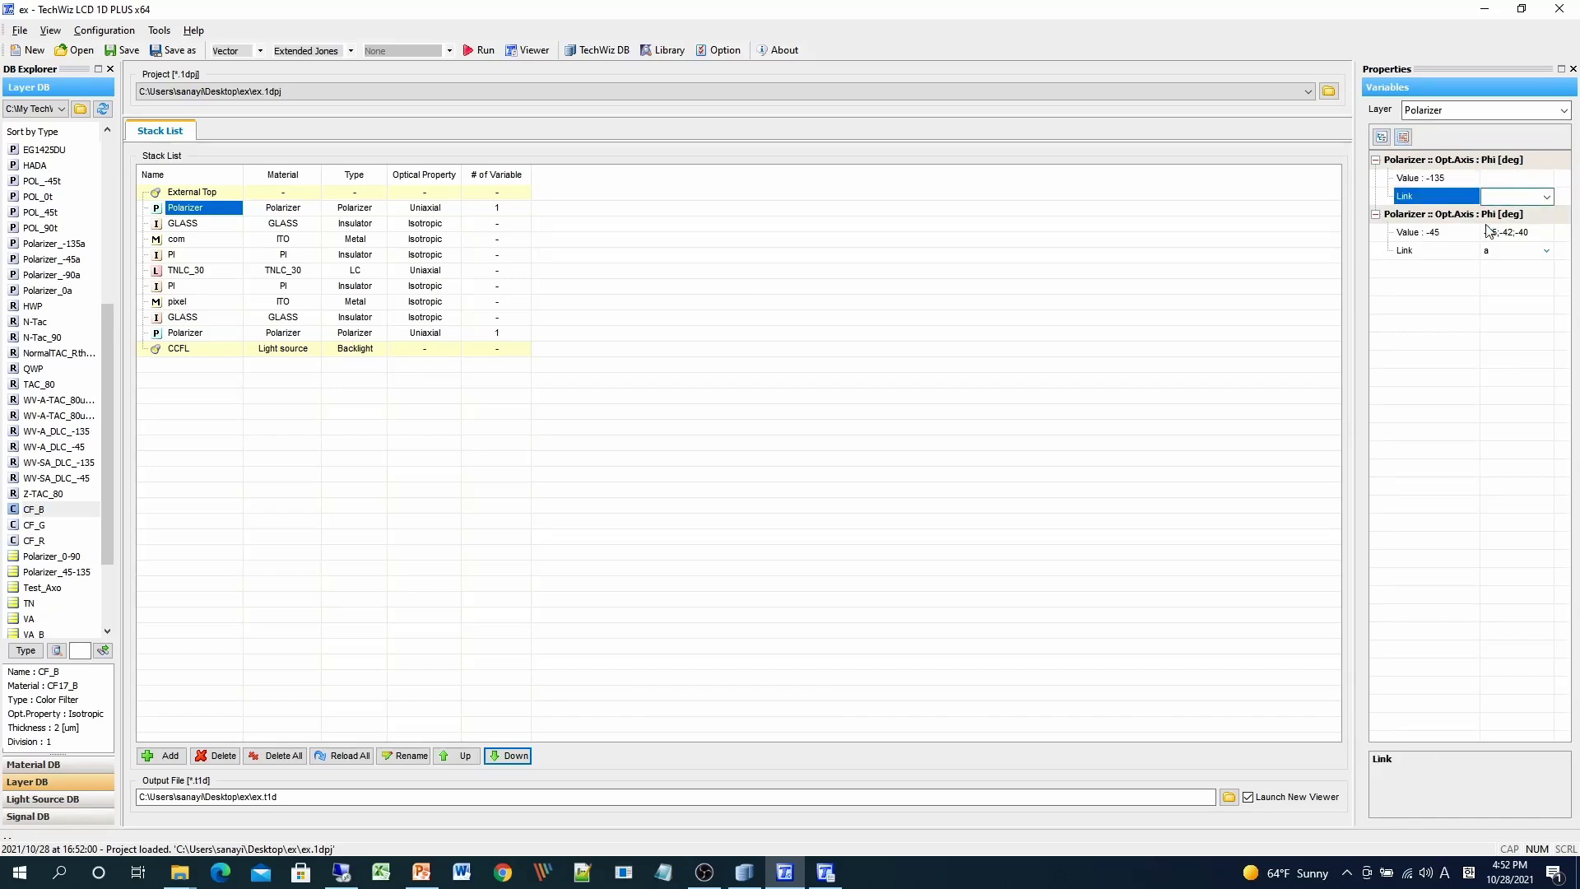
{"action": "left_click", "coordinate": [1516, 234]}
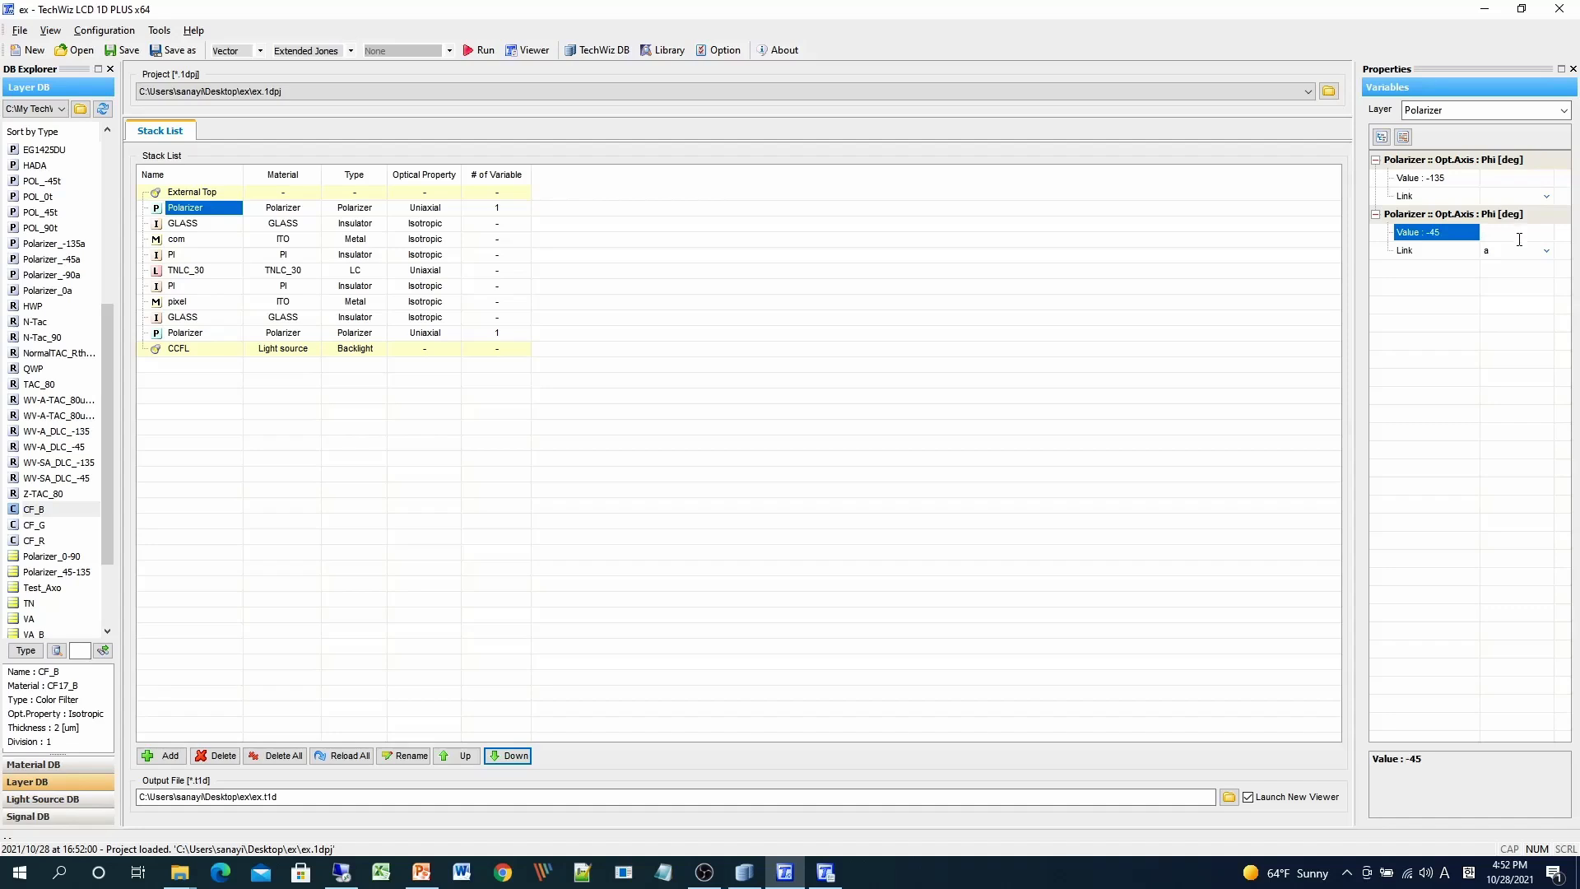
{"action": "left_click", "coordinate": [1515, 252]}
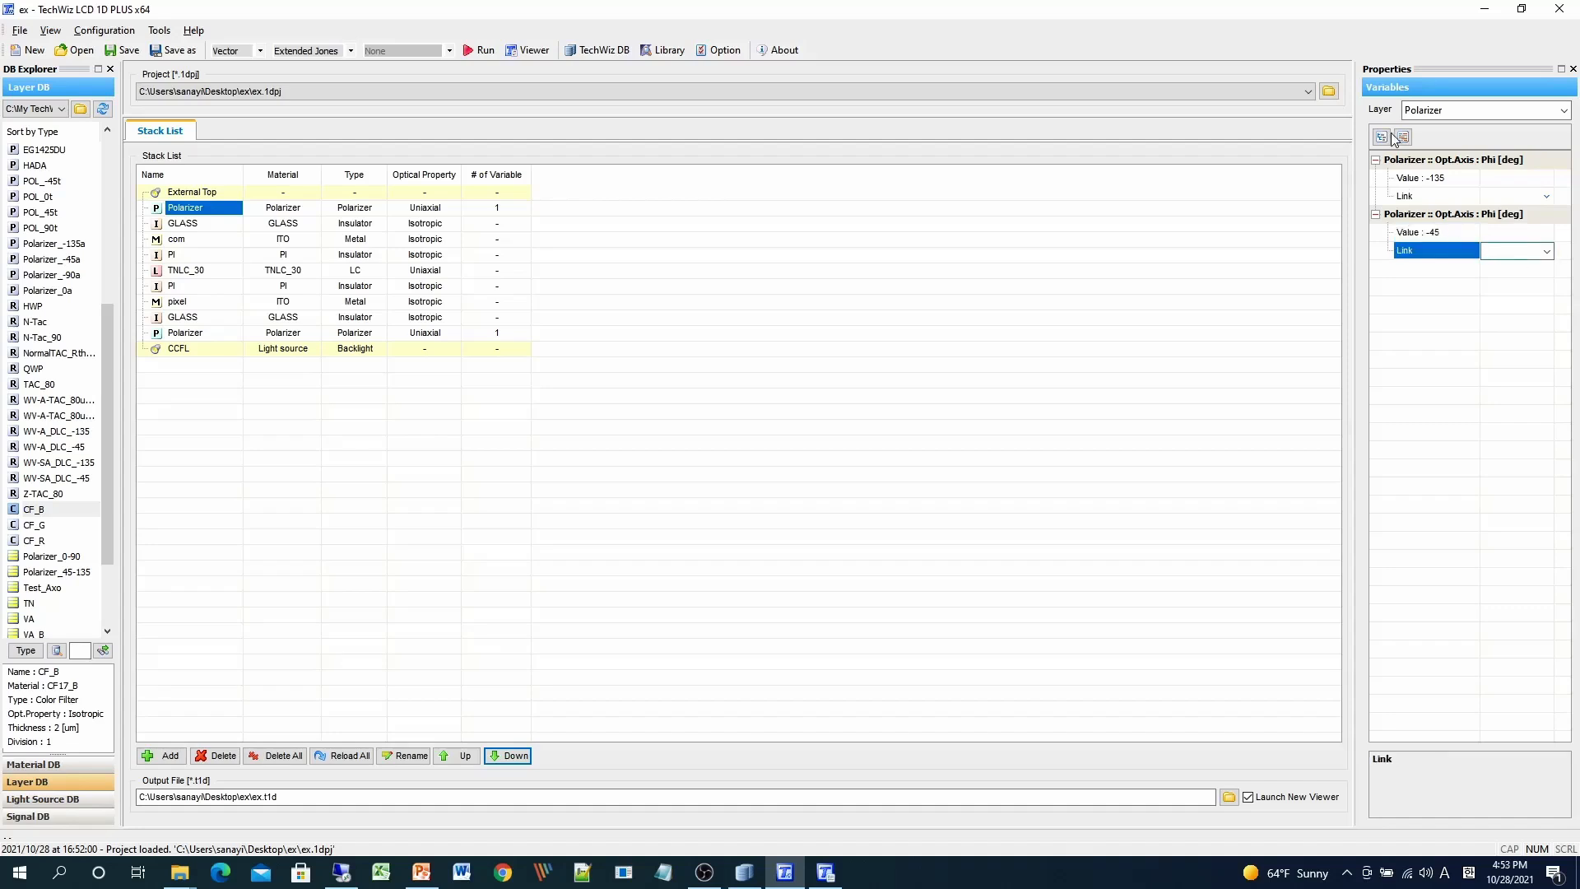
- Fix the top polarizer's Phi axis at -135 and the bottom polarizer's at -45
{"action": "left_click", "coordinate": [1383, 137]}
{"action": "left_click", "coordinate": [1547, 251]}
{"action": "left_click", "coordinate": [1506, 280]}
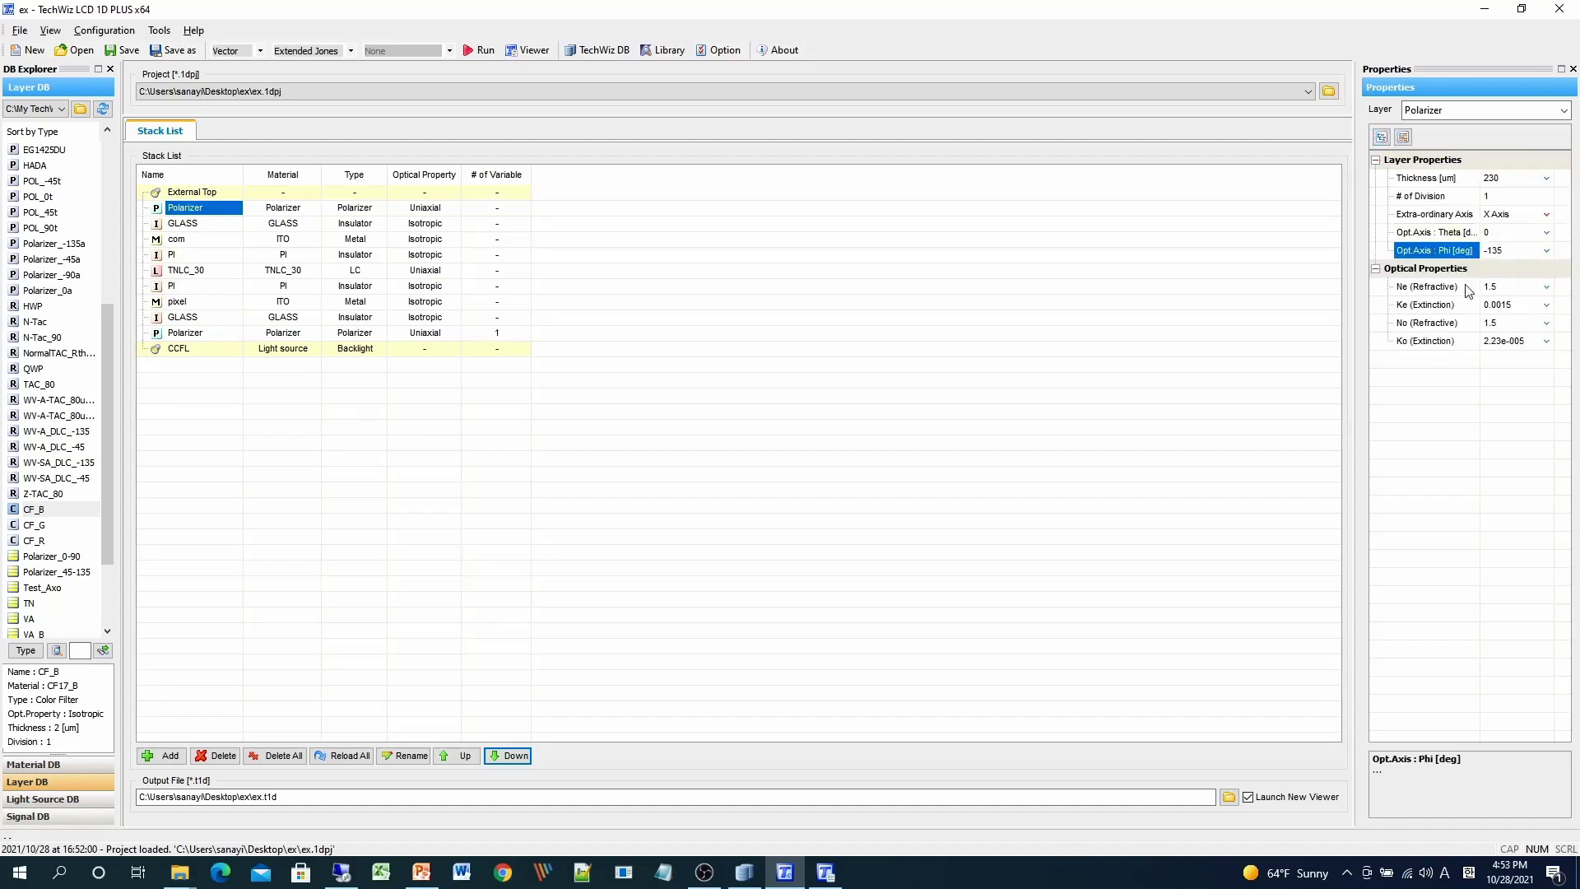
{"action": "left_click", "coordinate": [180, 336]}
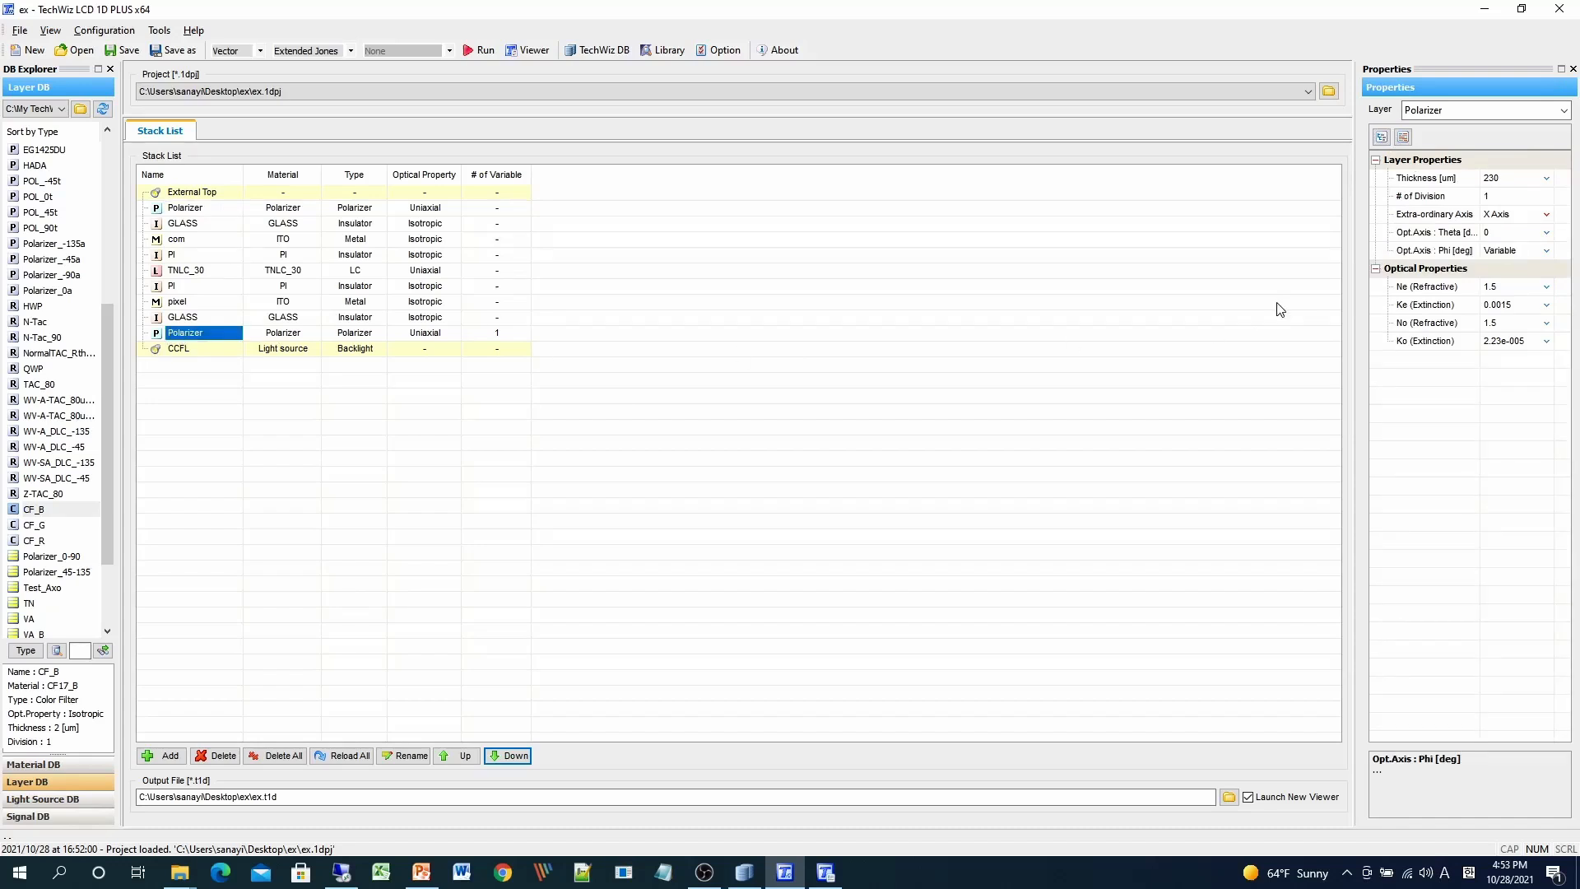
{"action": "left_click", "coordinate": [1547, 251]}
{"action": "left_click", "coordinate": [1520, 274]}
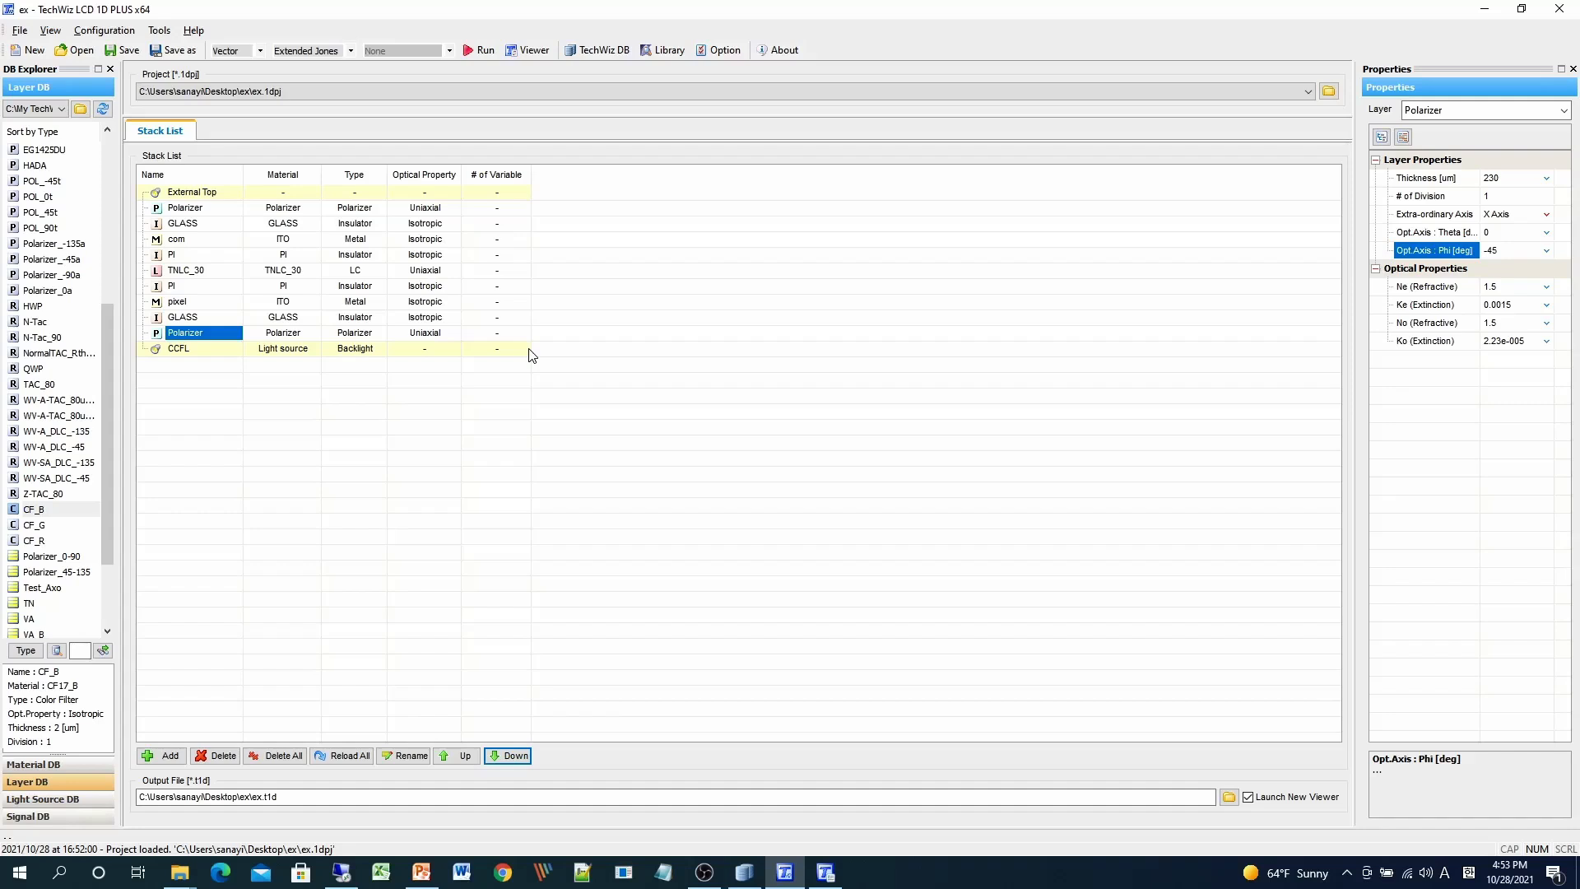
{"action": "left_click", "coordinate": [217, 212]}
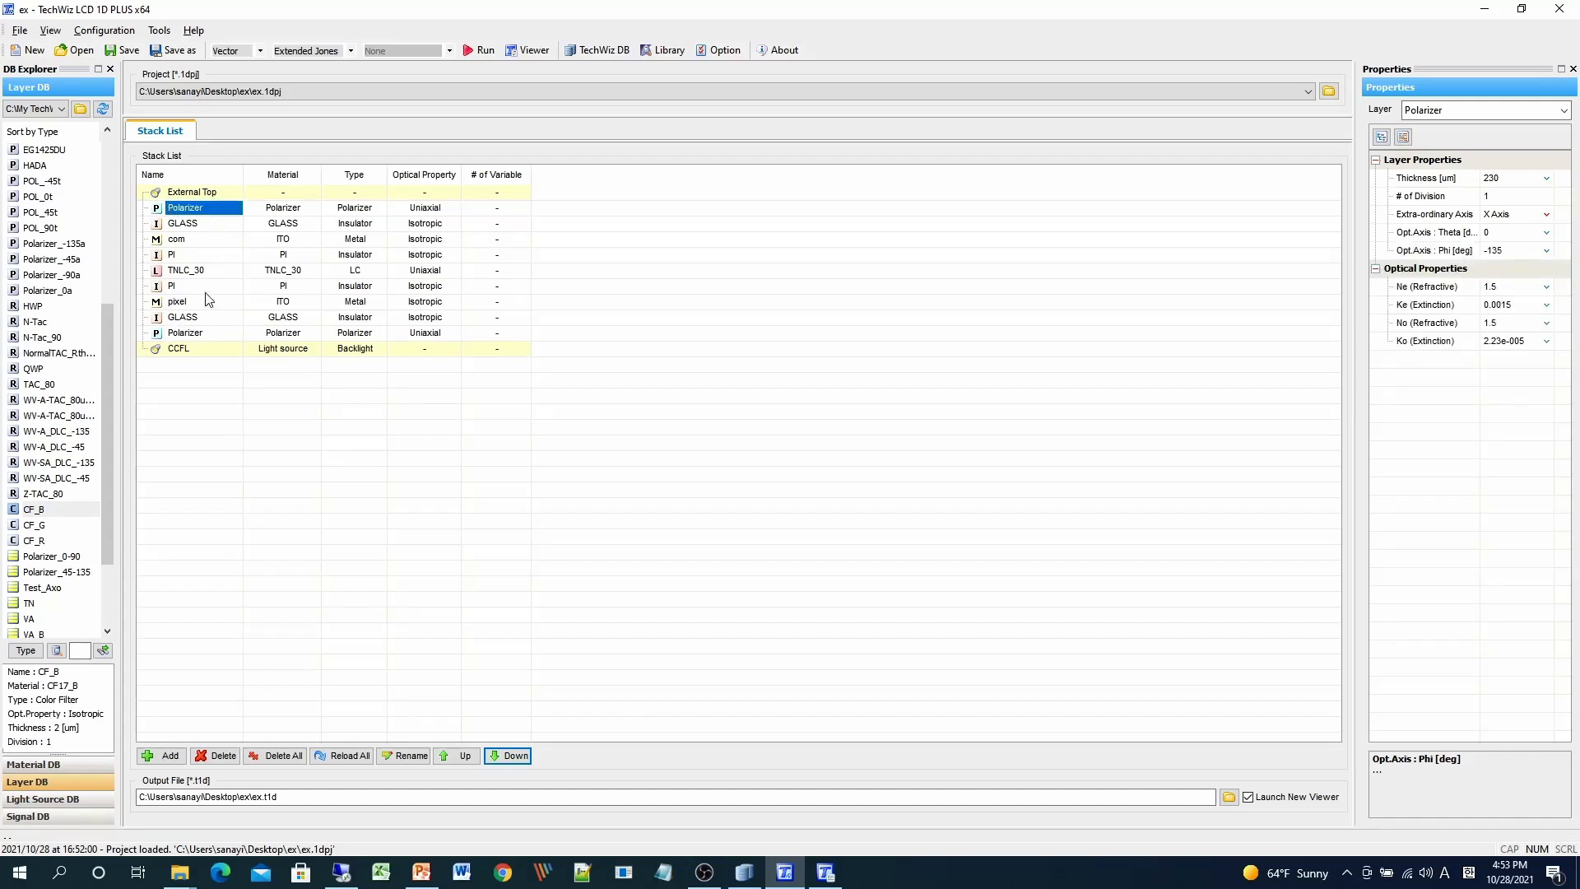
{"action": "left_click", "coordinate": [207, 333], "text": "shift"}
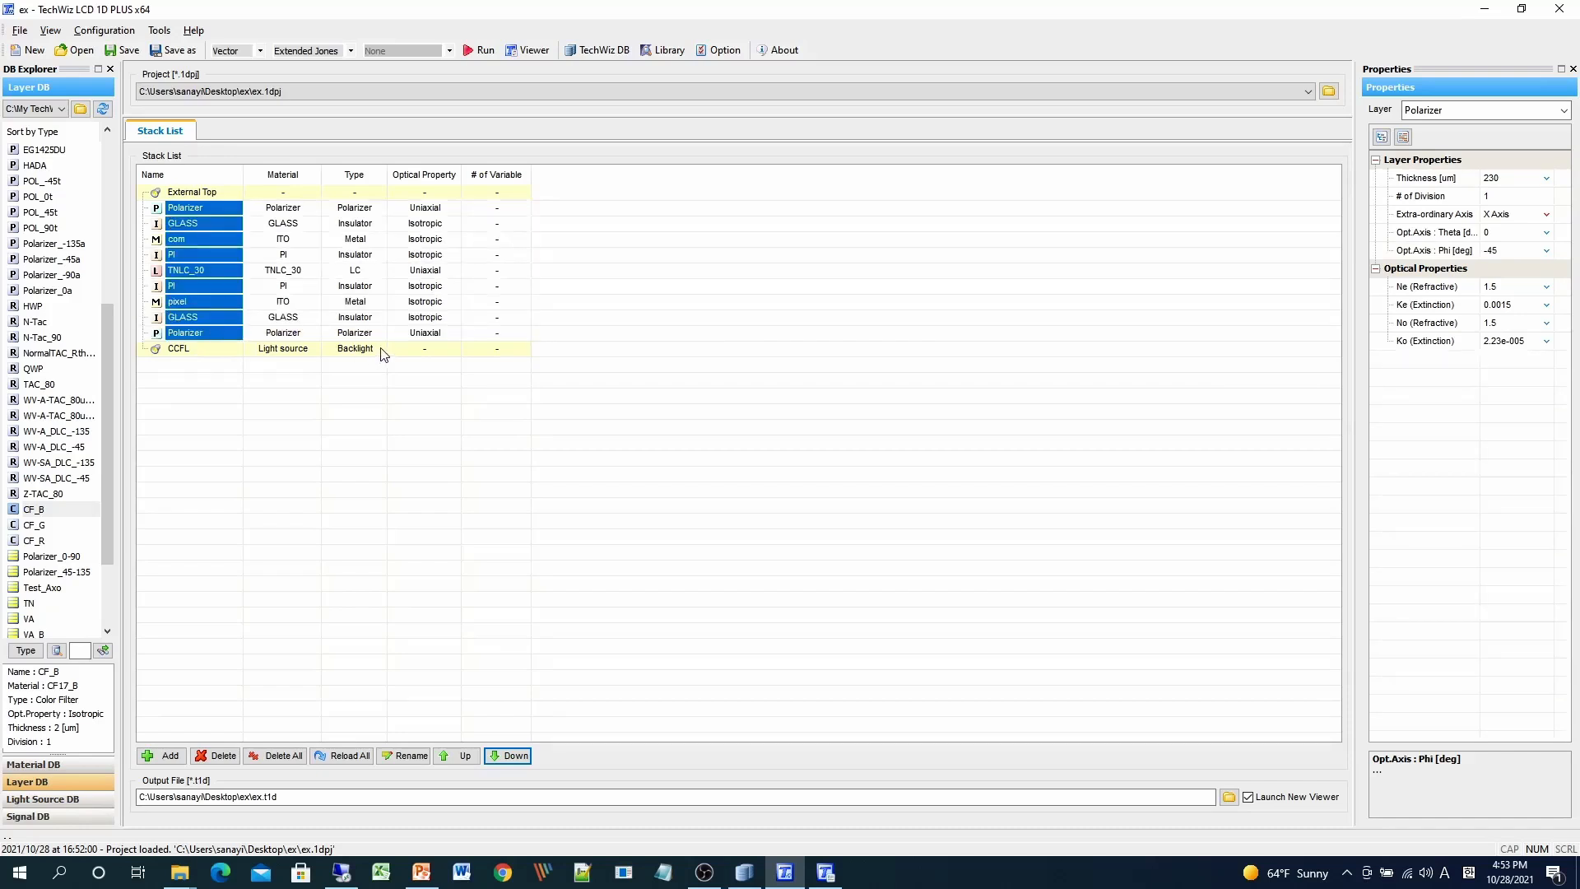
{"action": "right_click", "coordinate": [213, 263]}
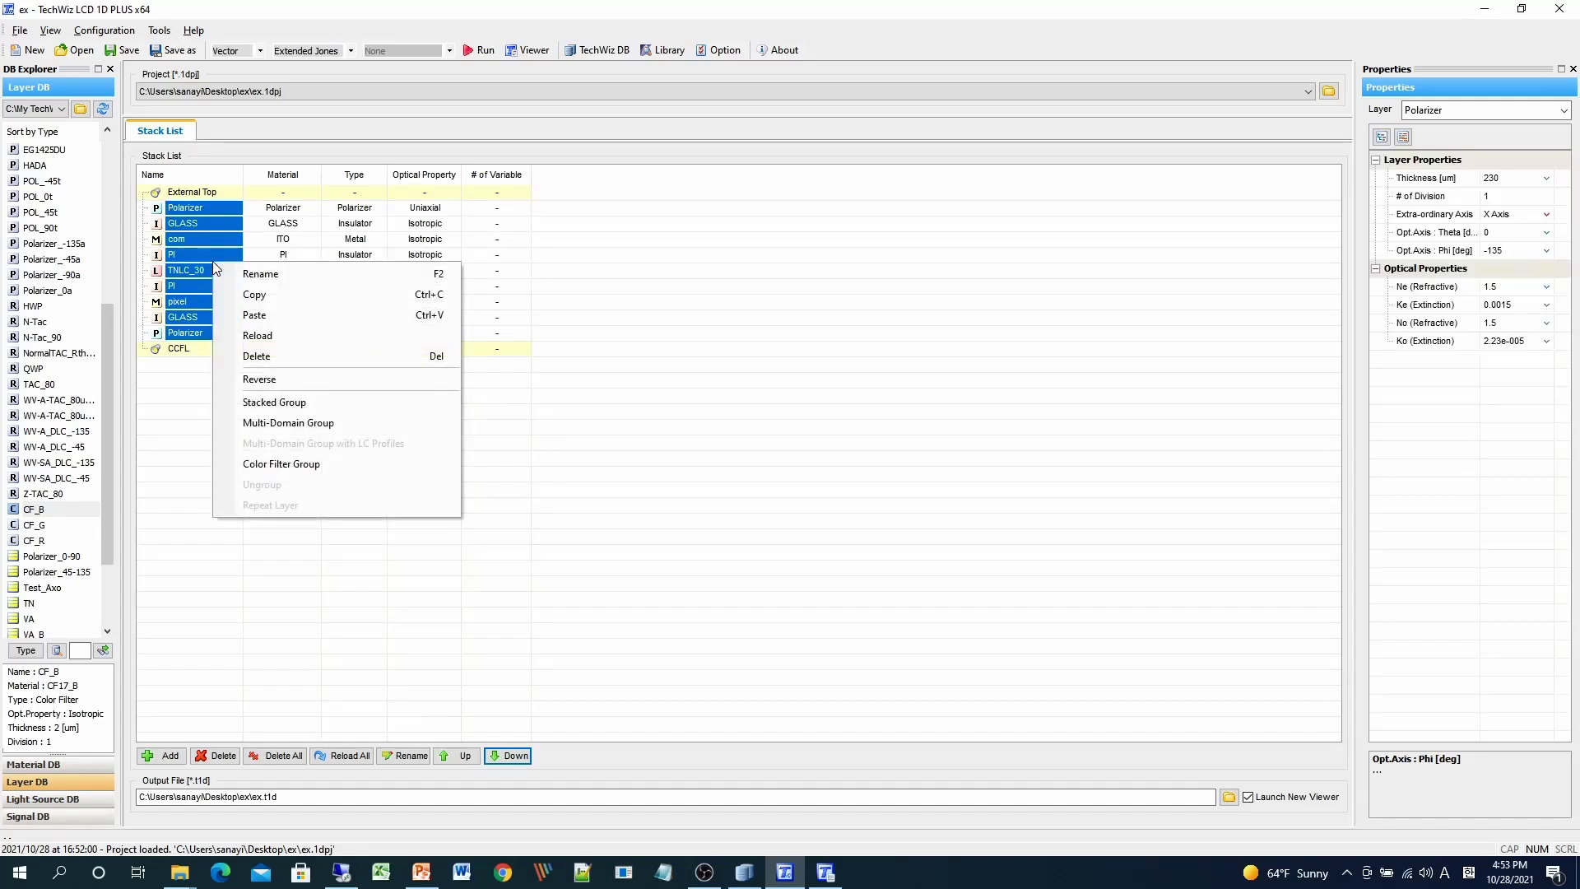
{"action": "left_click", "coordinate": [277, 404]}
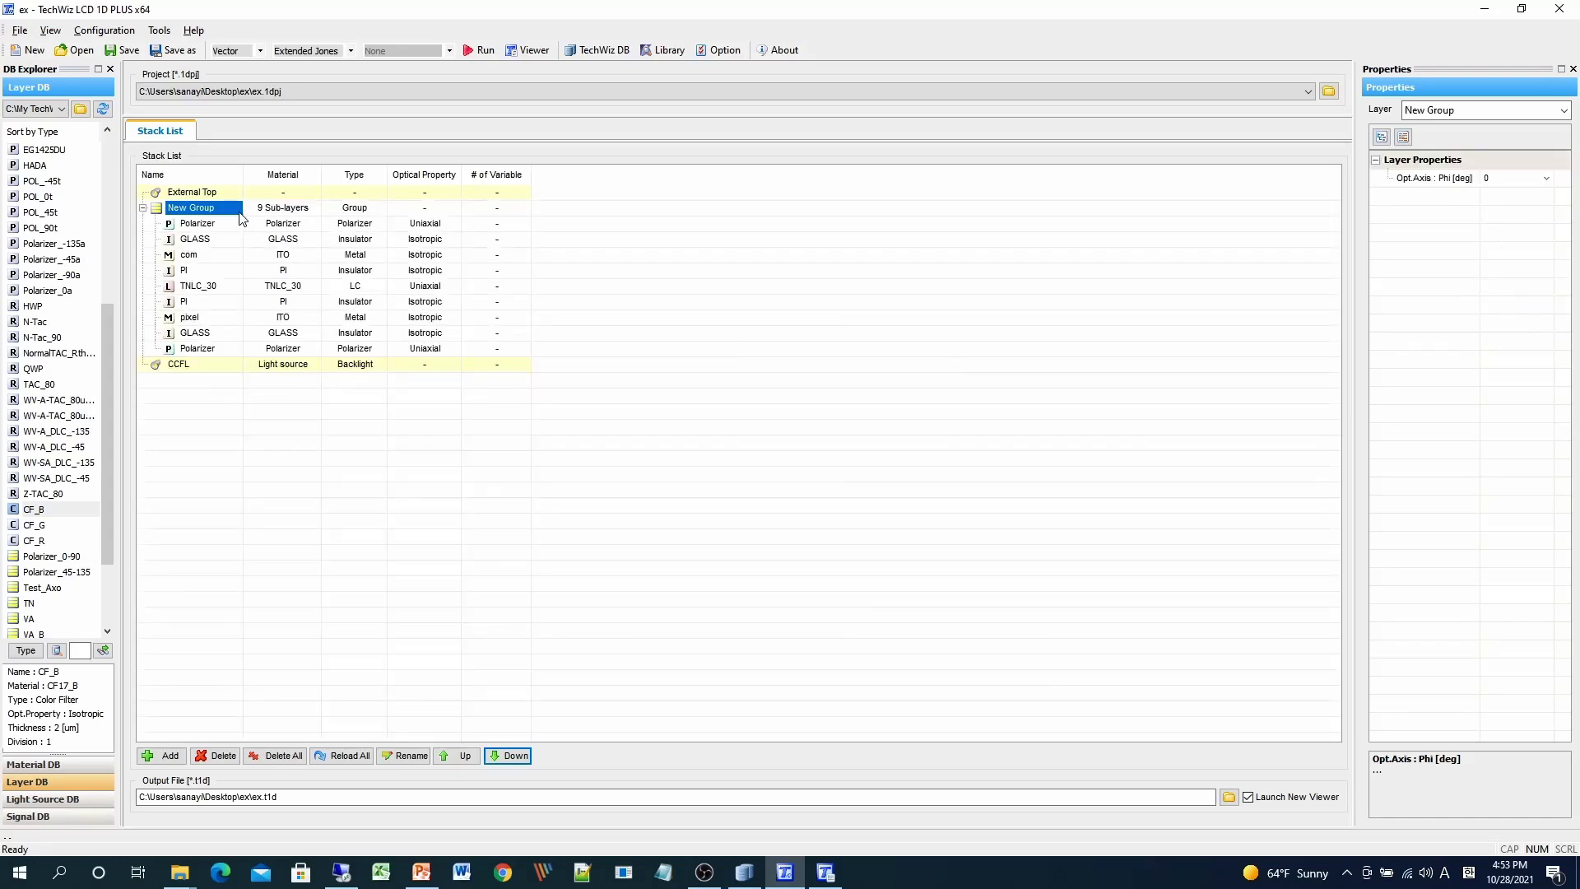
{"action": "right_click", "coordinate": [198, 212]}
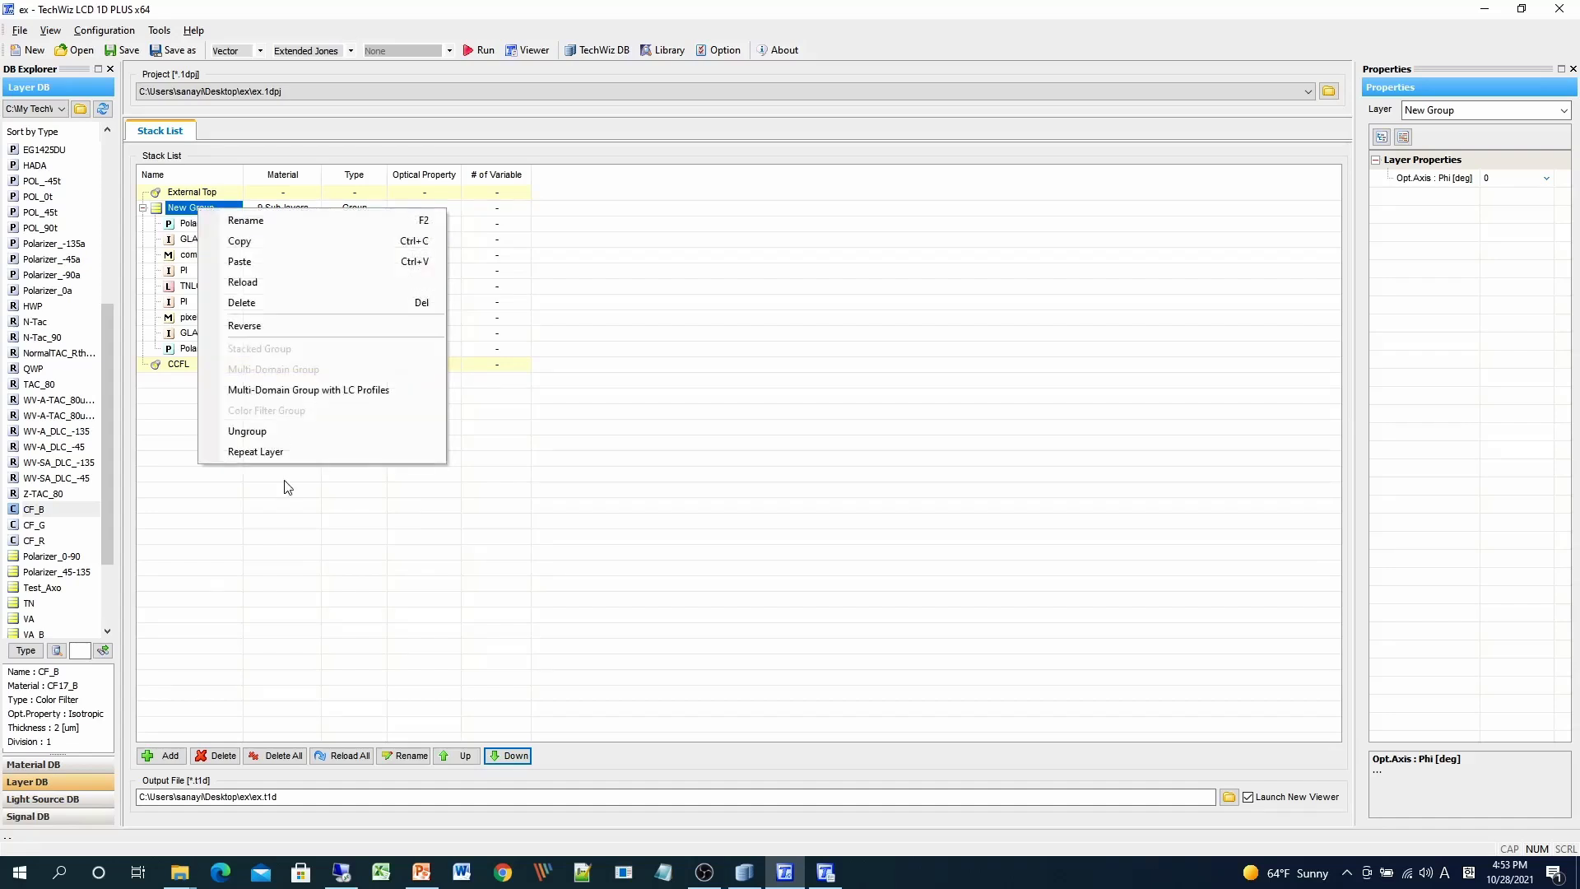
{"action": "left_click", "coordinate": [281, 434]}
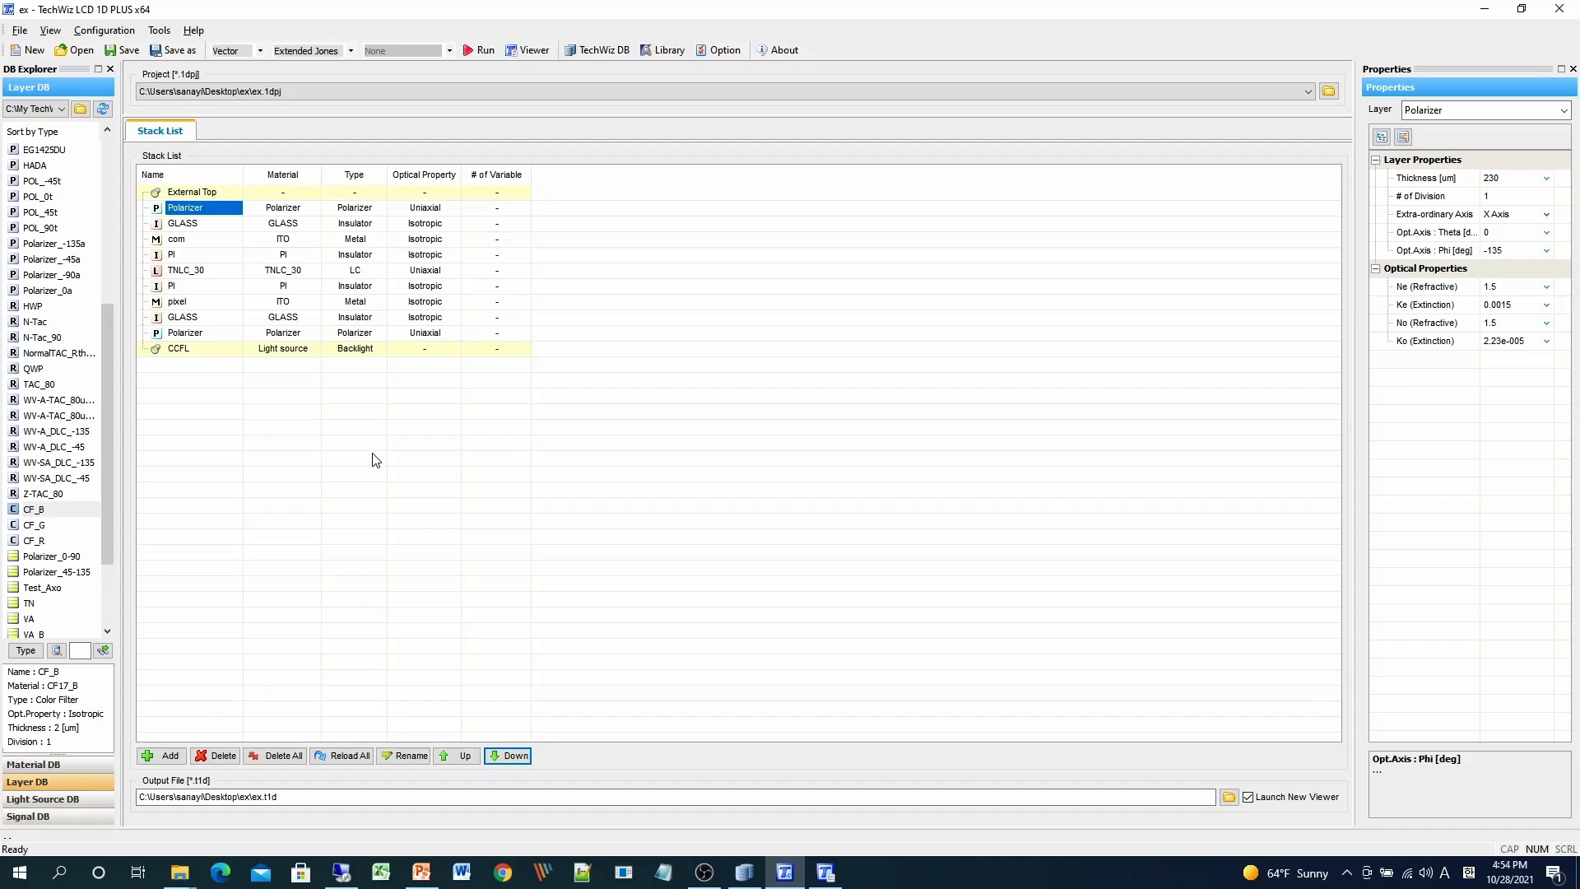
- Insert CF_R, CF_G and CF_B from the Layer DB below the top Polarizer
{"action": "left_click", "coordinate": [18, 543]}
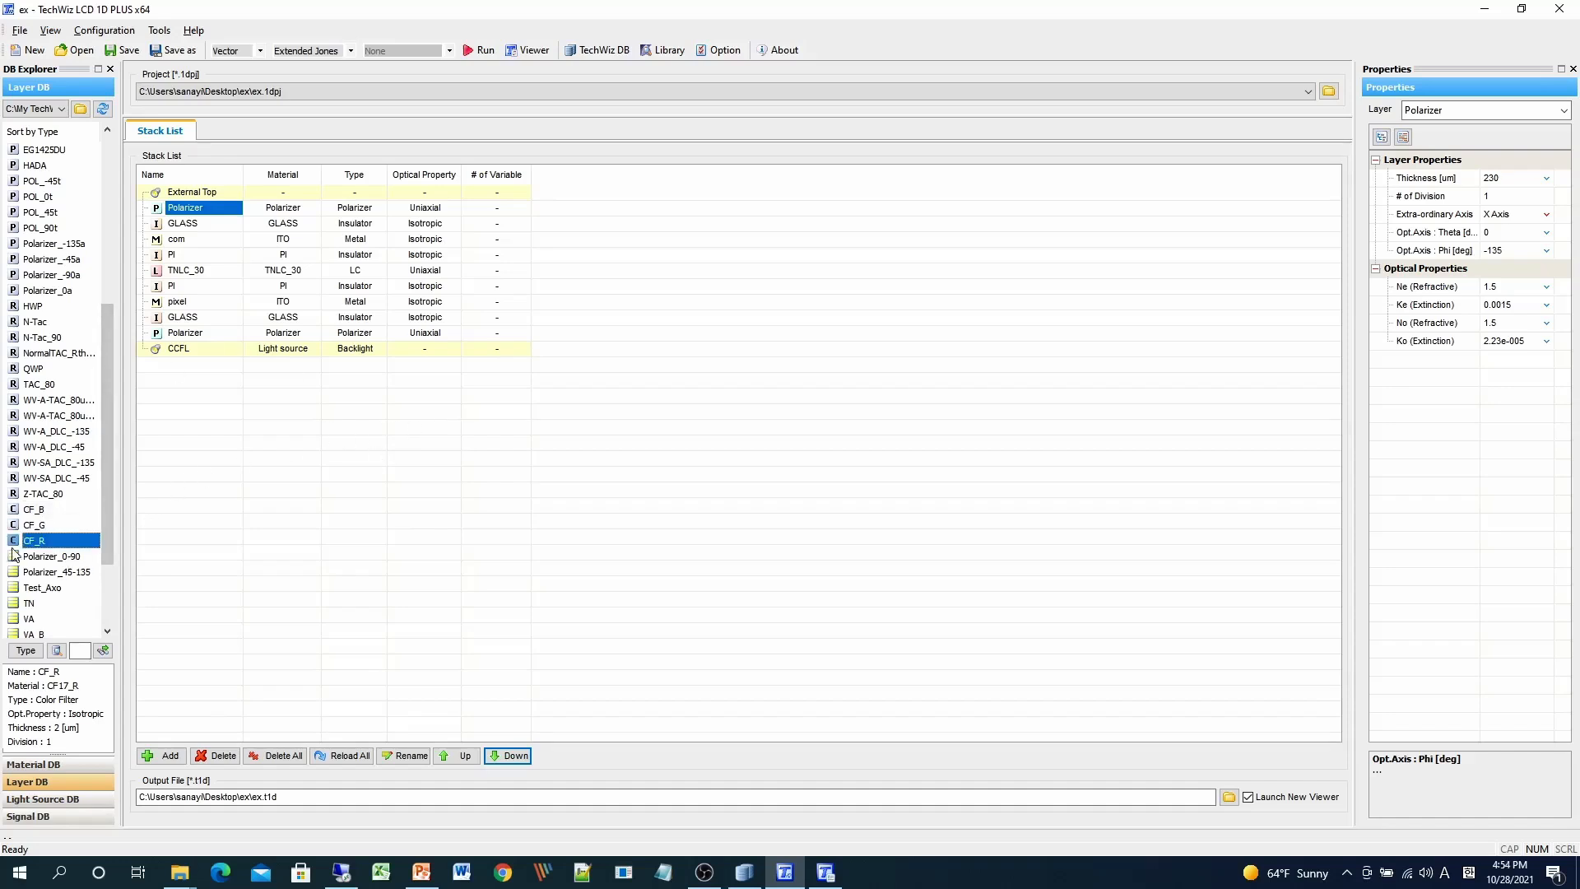
{"action": "left_click_drag", "start_coordinate": [14, 554], "coordinate": [191, 221]}
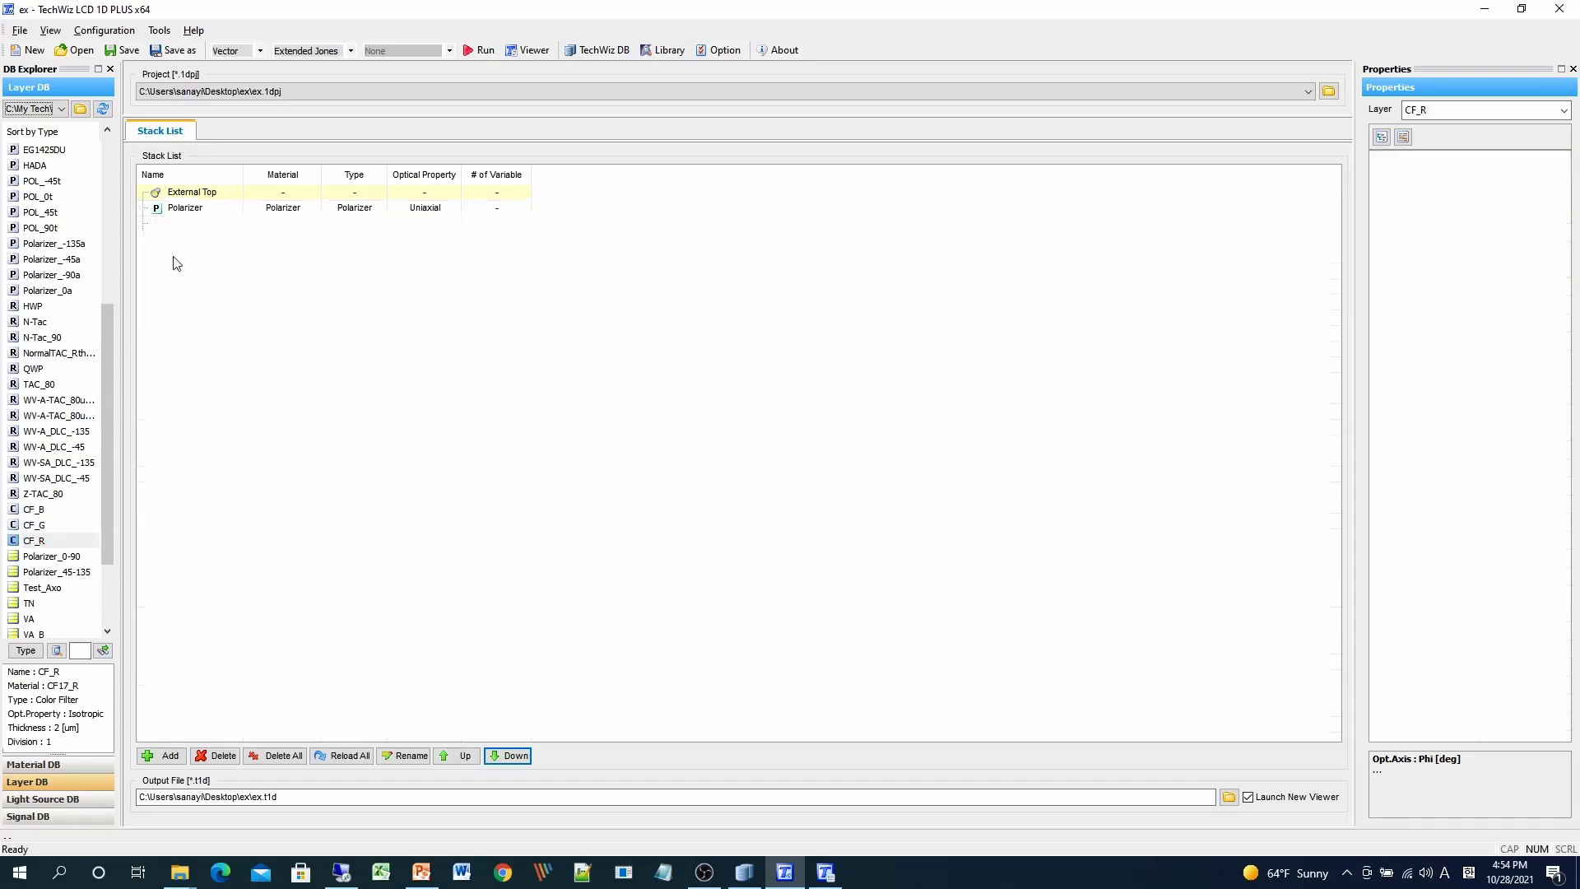
{"action": "left_click", "coordinate": [18, 531]}
{"action": "left_click_drag", "start_coordinate": [53, 531], "coordinate": [202, 237]}
{"action": "left_click", "coordinate": [43, 512]}
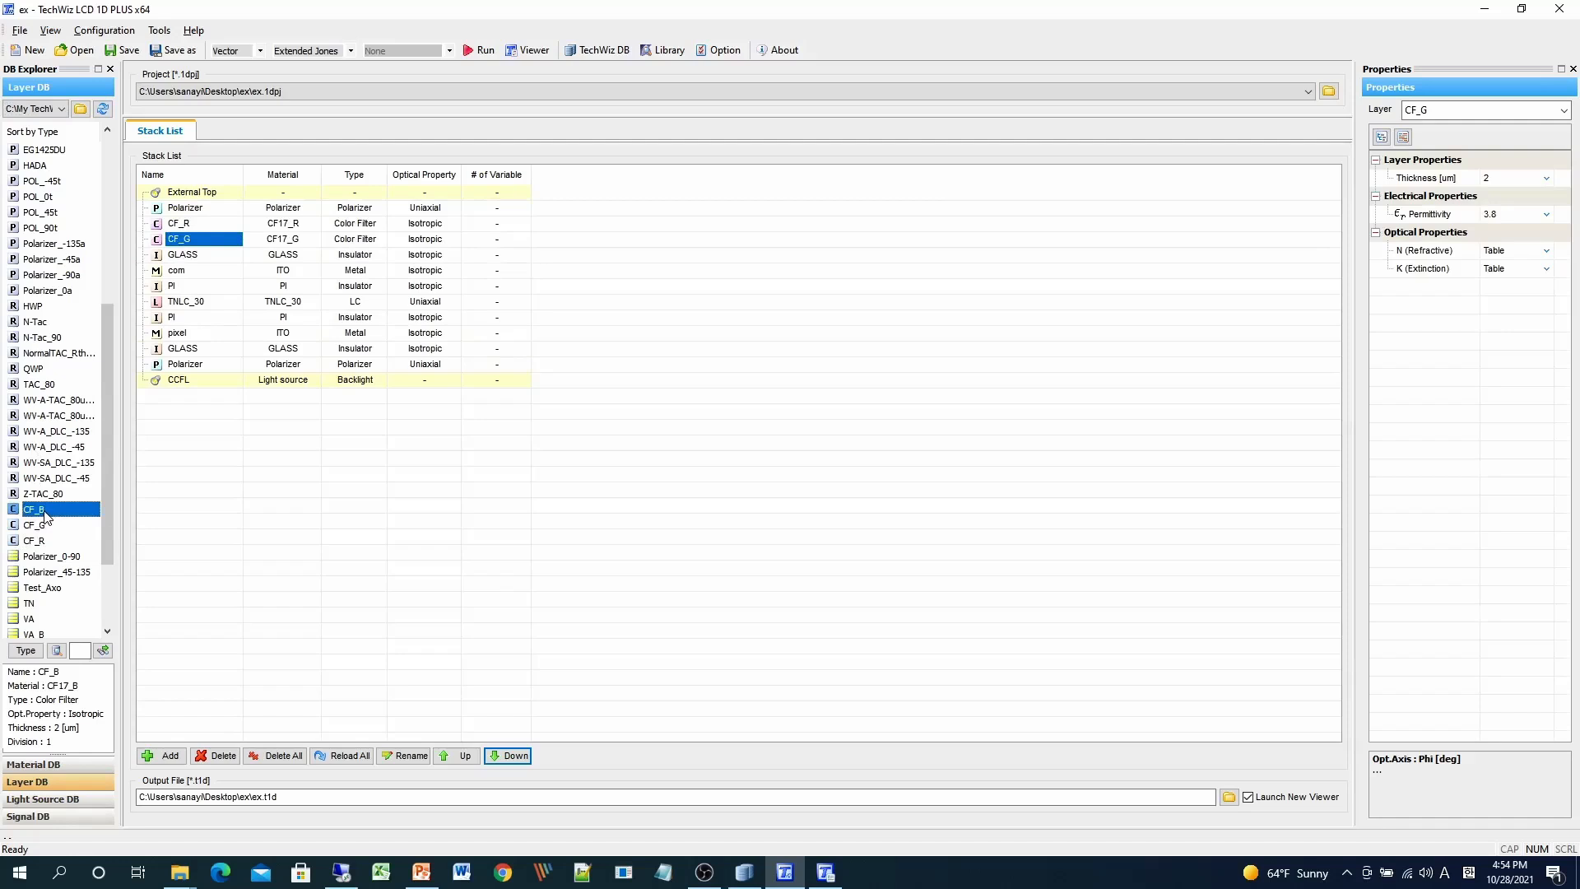
{"action": "left_click_drag", "start_coordinate": [45, 517], "coordinate": [206, 248]}
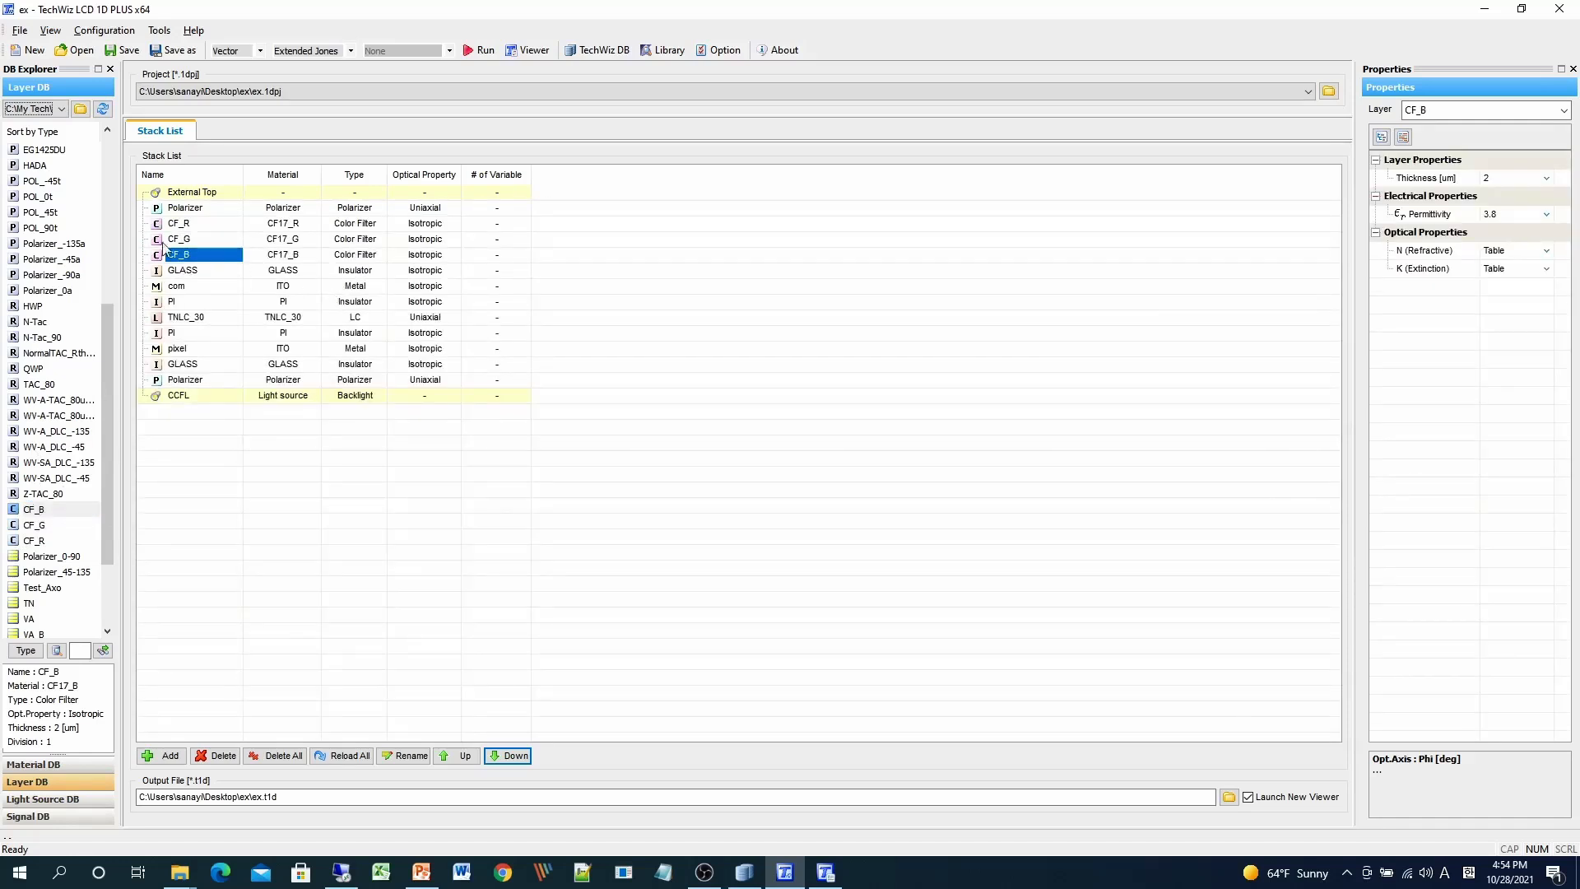
- Select the three color filter layers and combine them into a Color Filter Group
{"action": "left_click", "coordinate": [195, 224]}
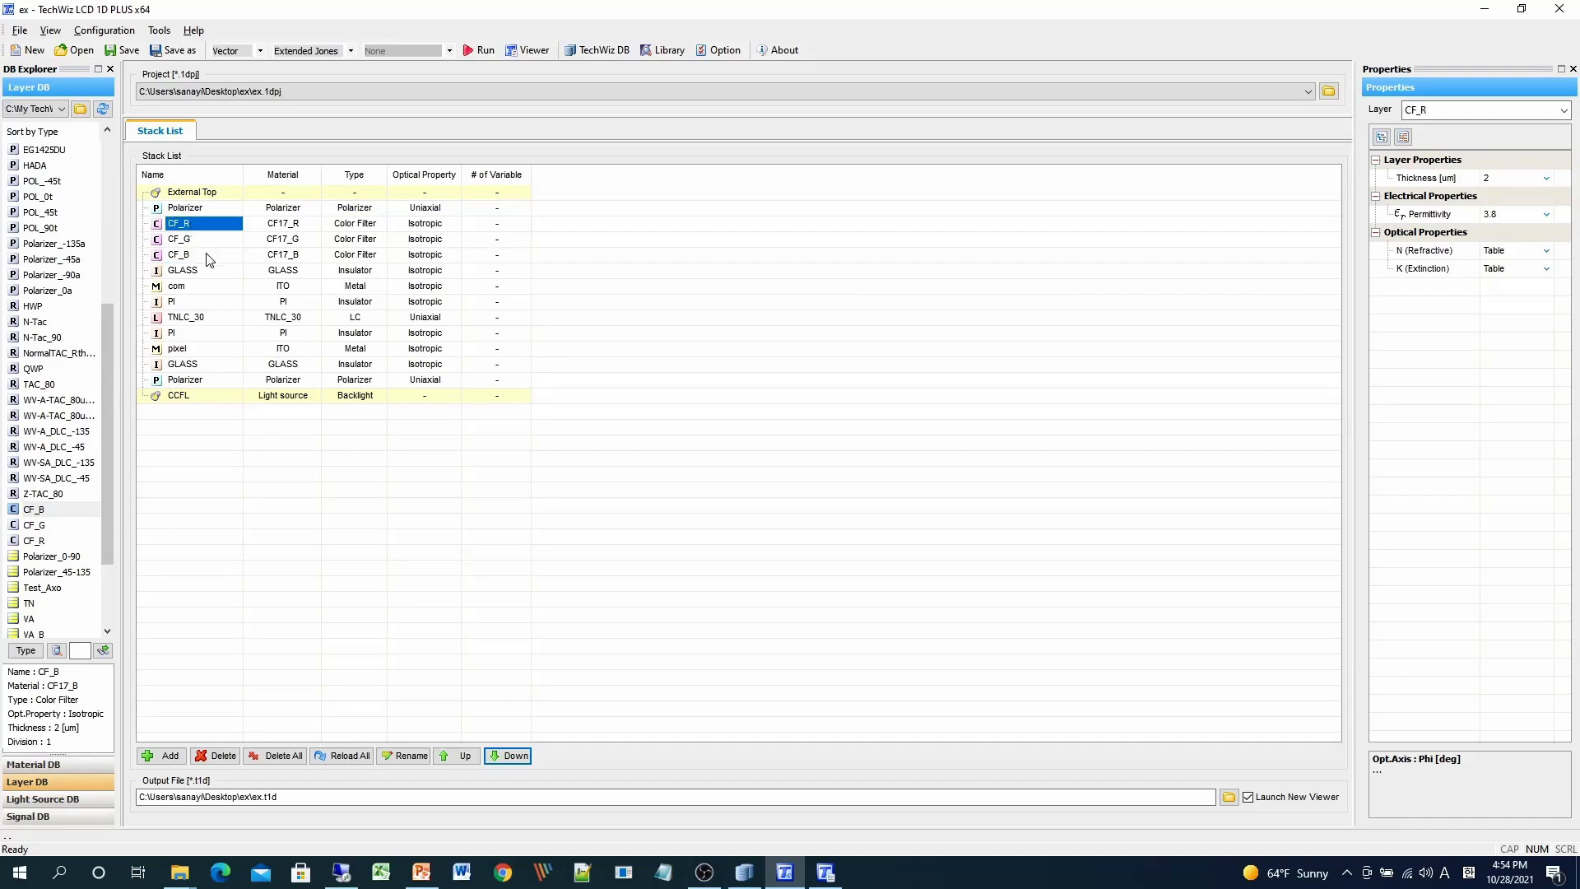
{"action": "left_click", "coordinate": [205, 255], "text": "shift"}
{"action": "right_click", "coordinate": [201, 246]}
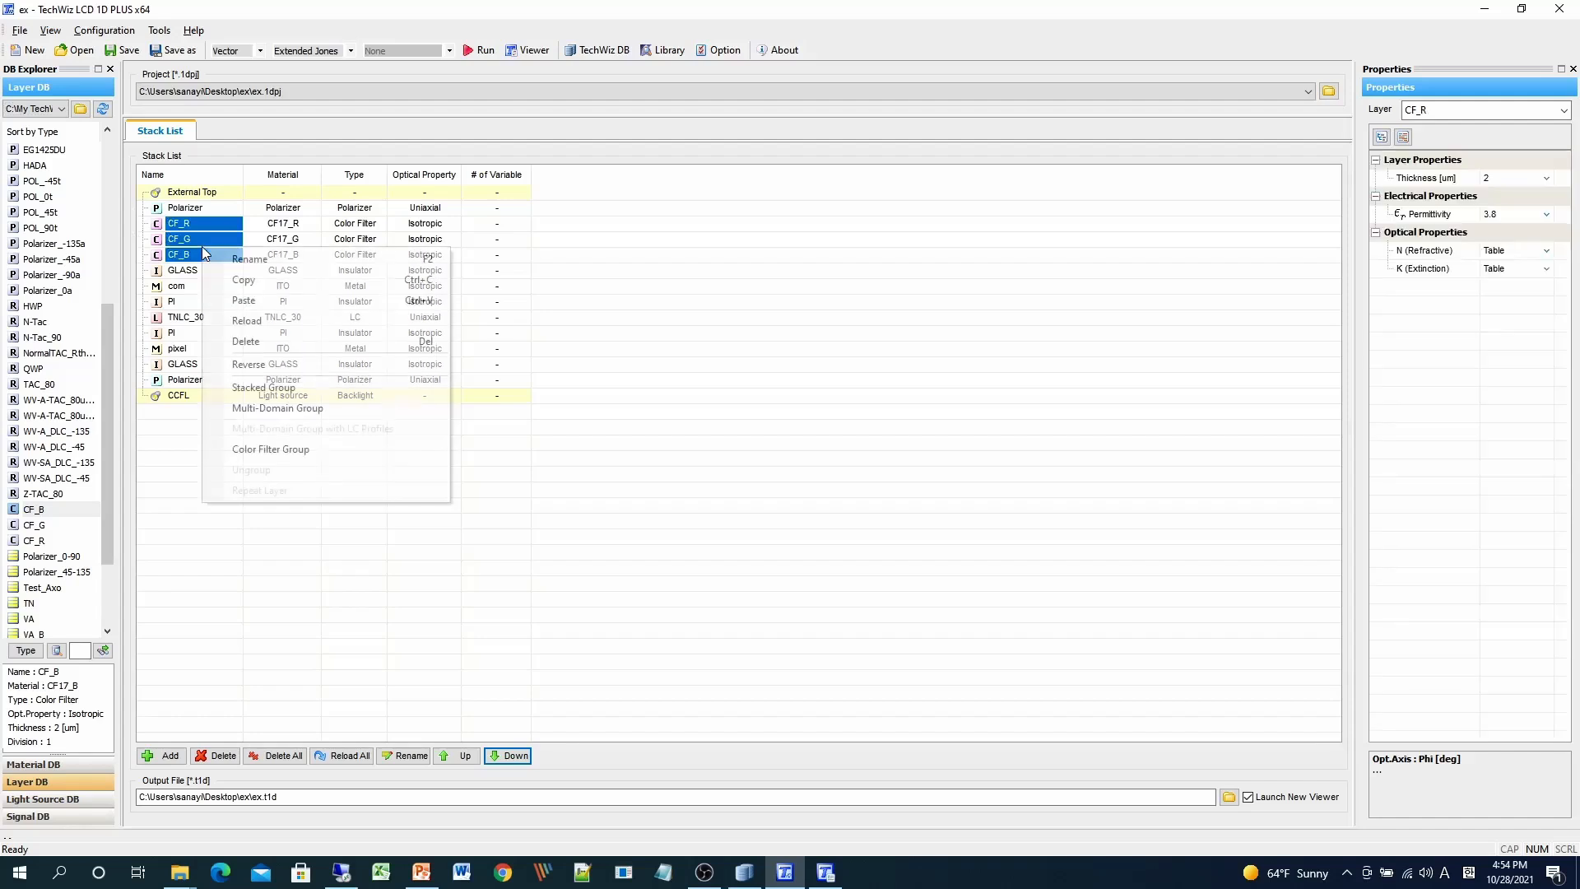
{"action": "left_click", "coordinate": [310, 447]}
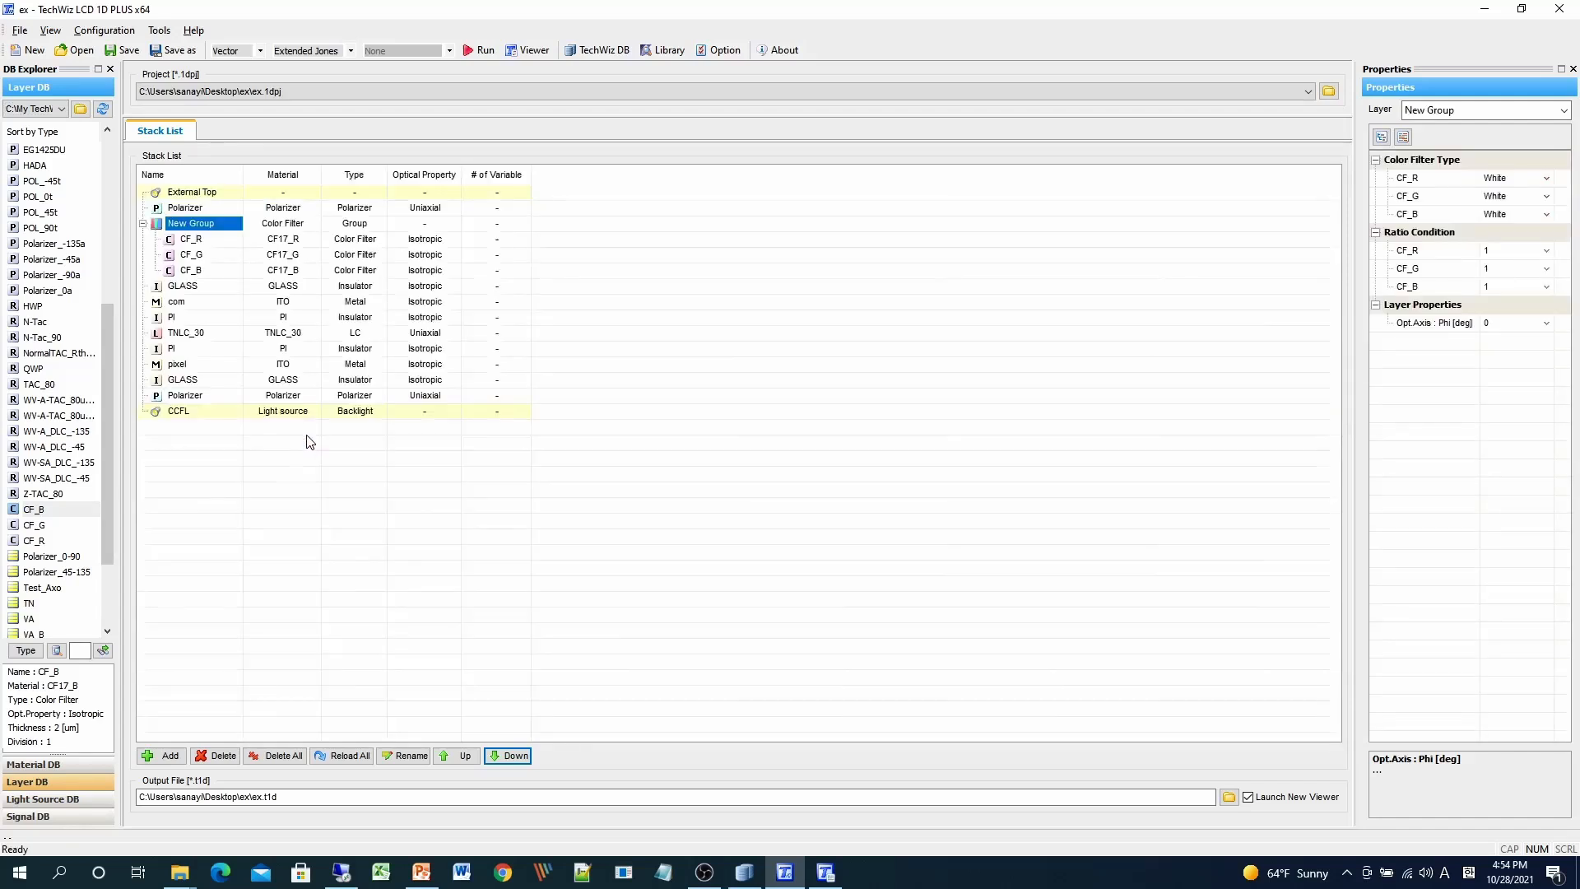
- Rename New Group to 'color filter' and expand it to show CF_R, CF_G and CF_B
{"action": "double_click", "coordinate": [200, 228]}
{"action": "type", "text": "color filter"}
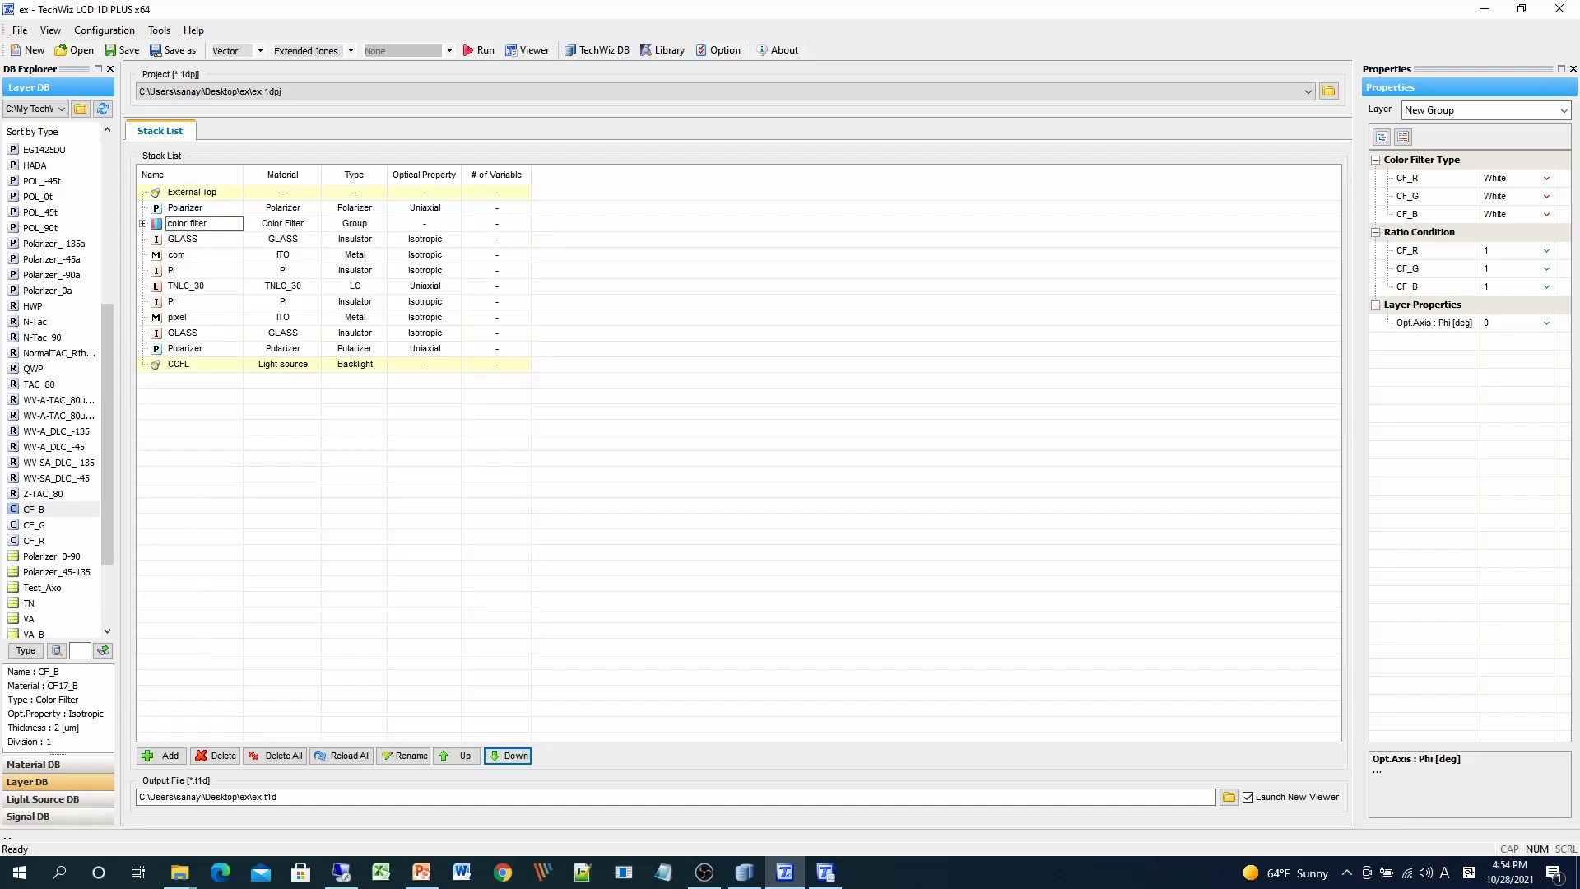
{"action": "key", "text": "Return"}
{"action": "left_click", "coordinate": [143, 224]}
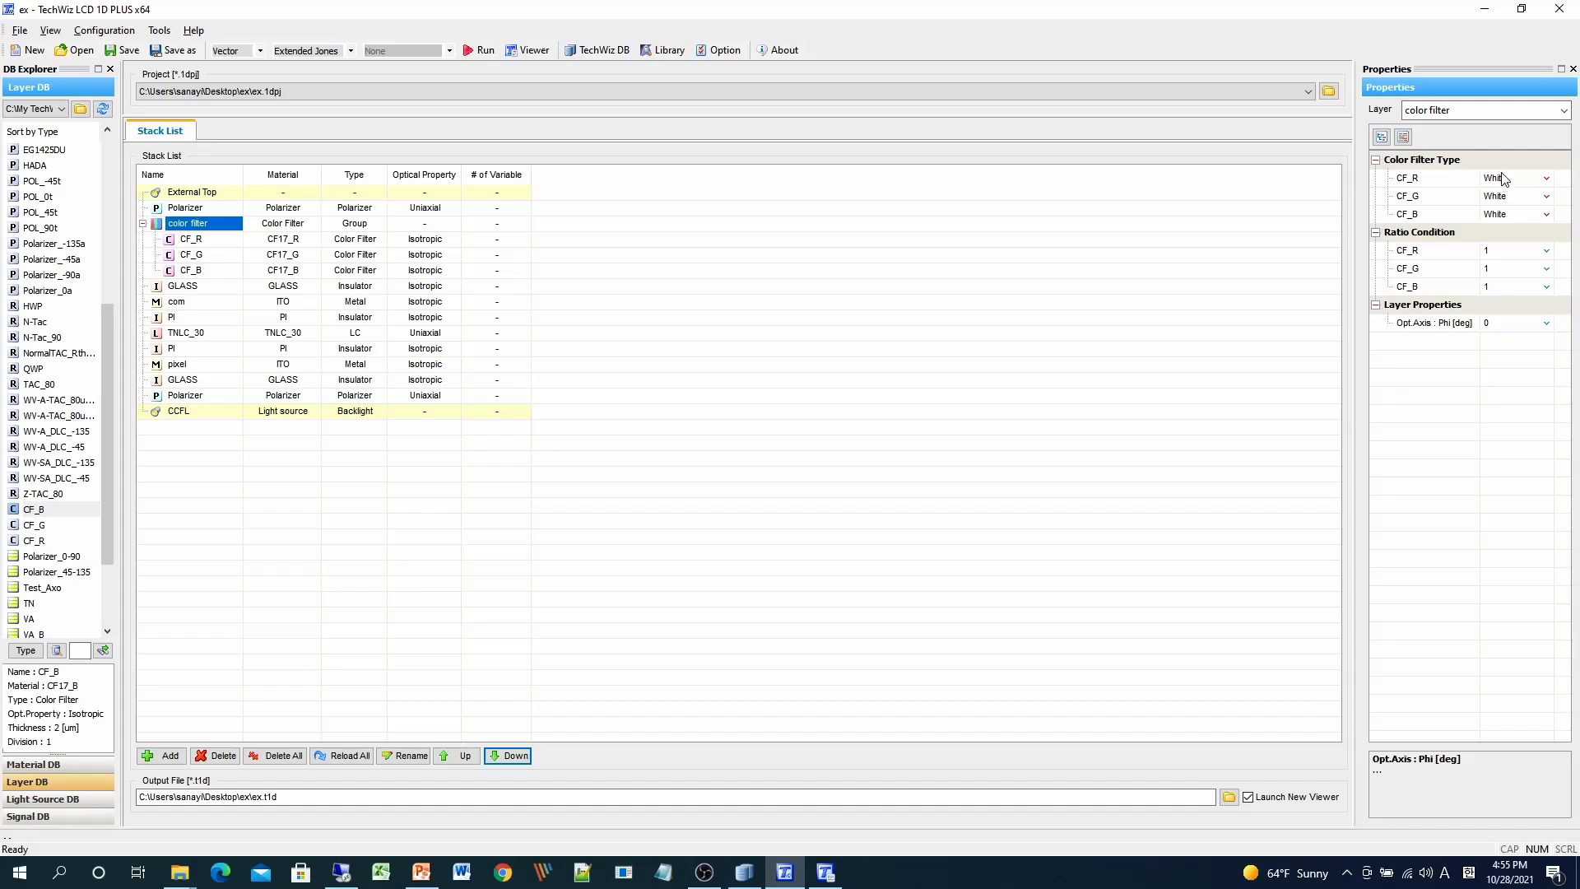
- Set CF_R, CF_G and CF_B filter types to Red, Green and Blue, checking the PowerPoint slide
{"action": "left_click", "coordinate": [1547, 182]}
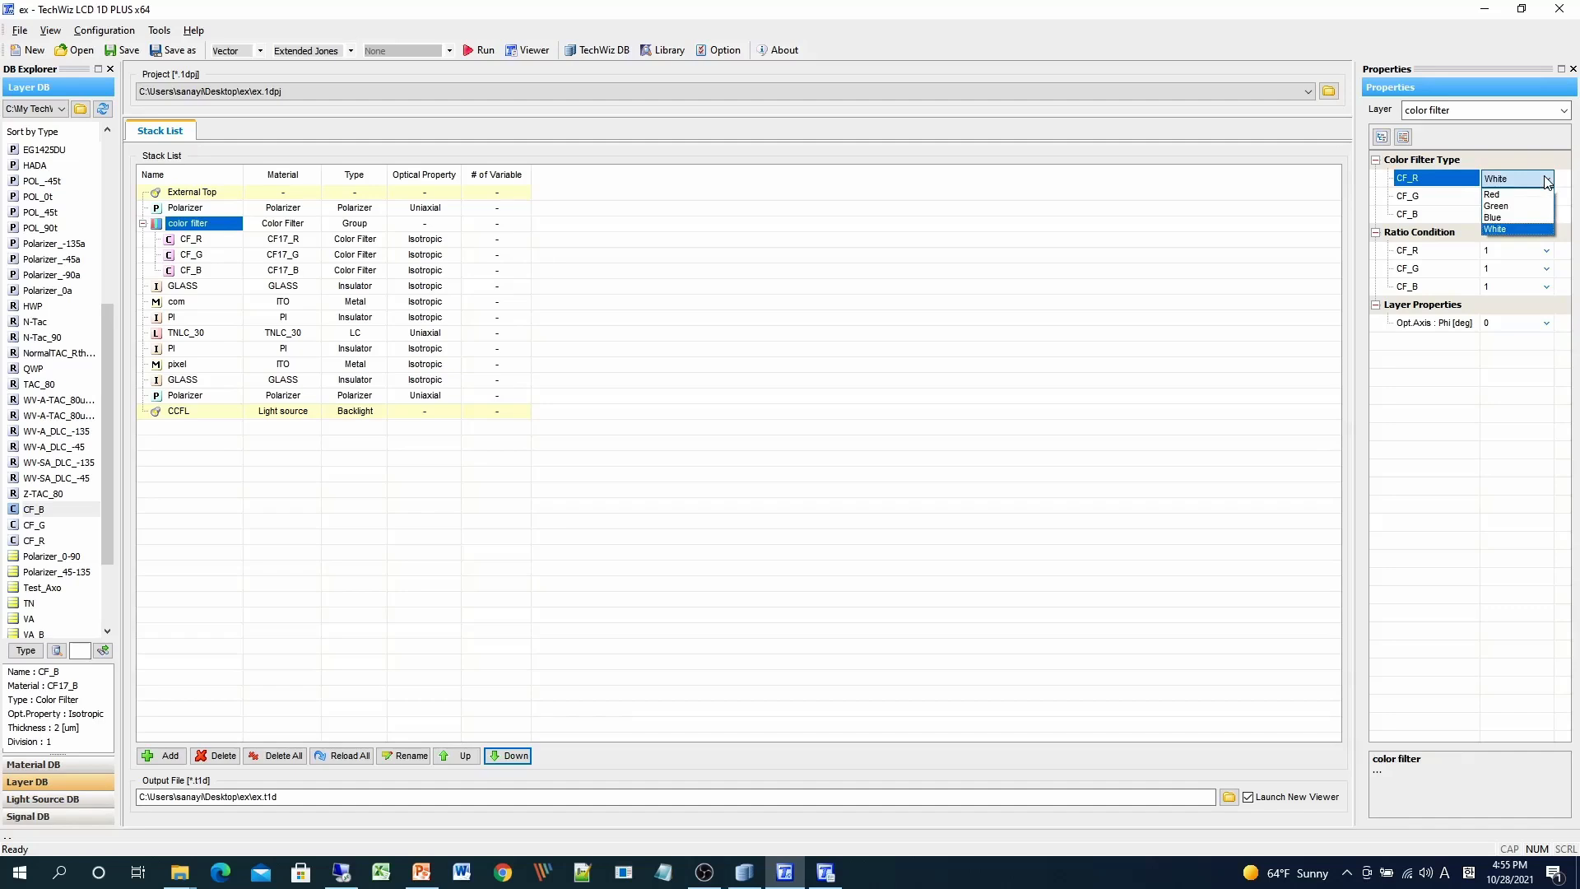
{"action": "left_click", "coordinate": [1506, 194]}
{"action": "left_click", "coordinate": [1546, 199]}
{"action": "left_click", "coordinate": [1546, 199]}
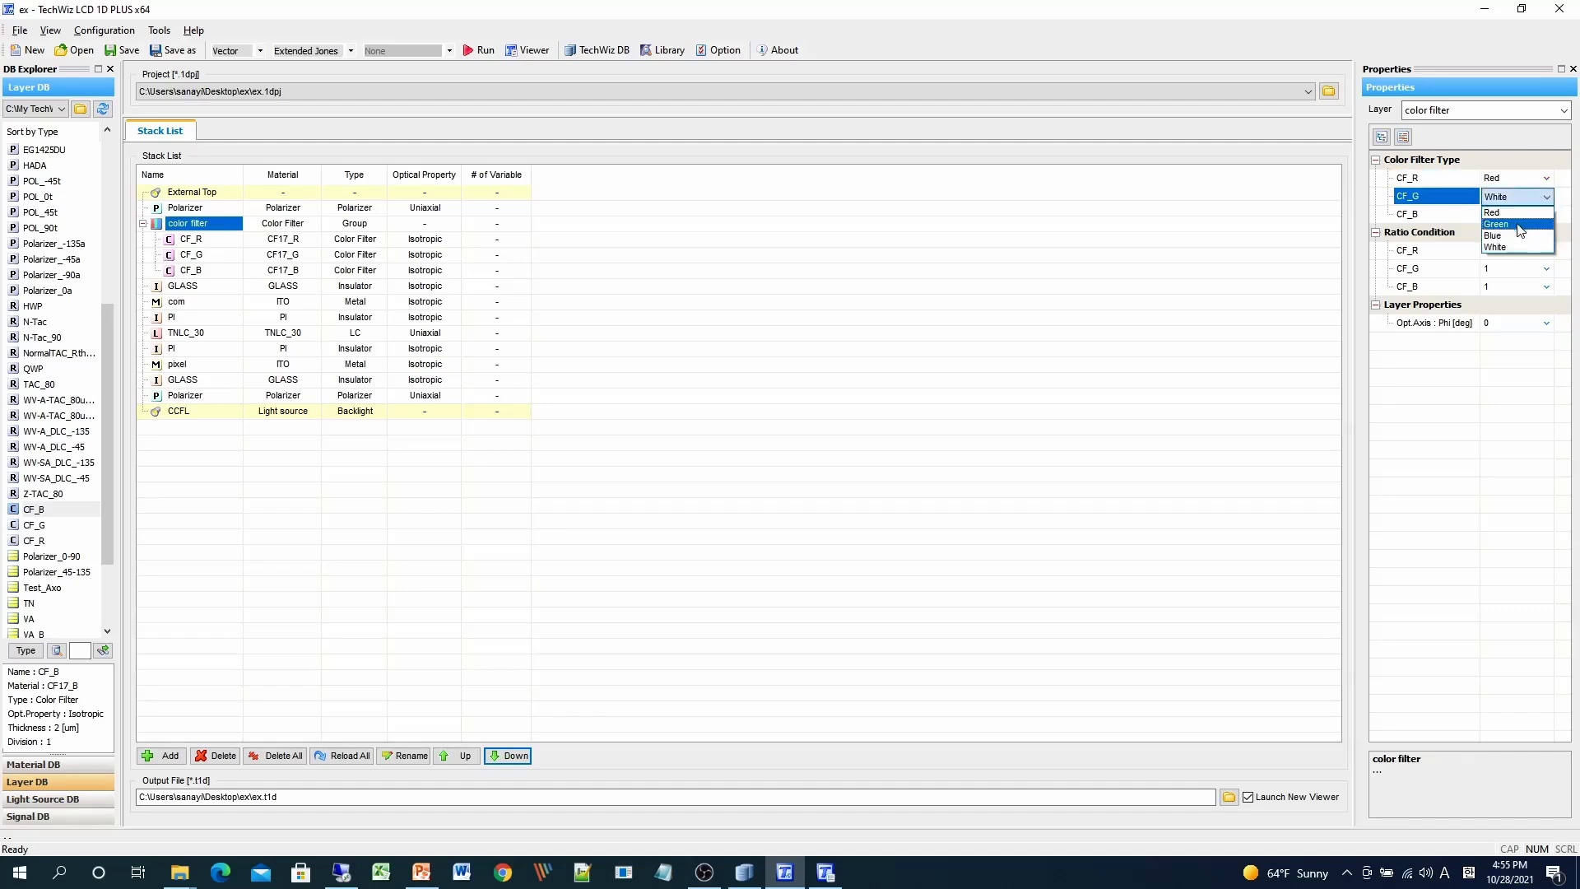
{"action": "left_click", "coordinate": [1529, 224]}
{"action": "left_click", "coordinate": [1545, 214]}
{"action": "left_click", "coordinate": [1545, 214]}
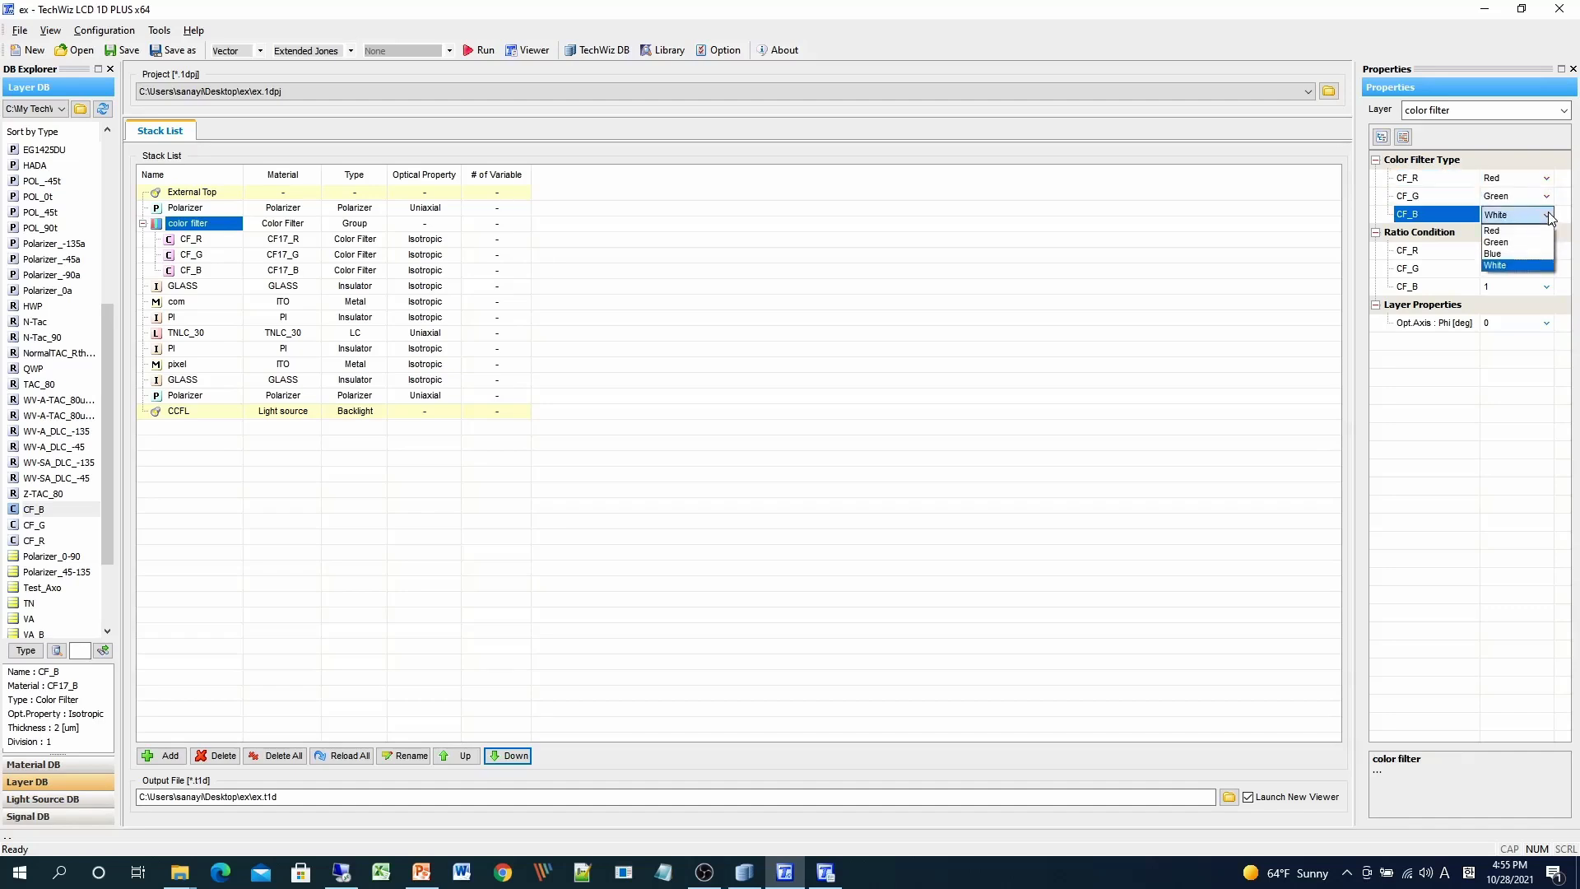
{"action": "left_click", "coordinate": [1529, 253]}
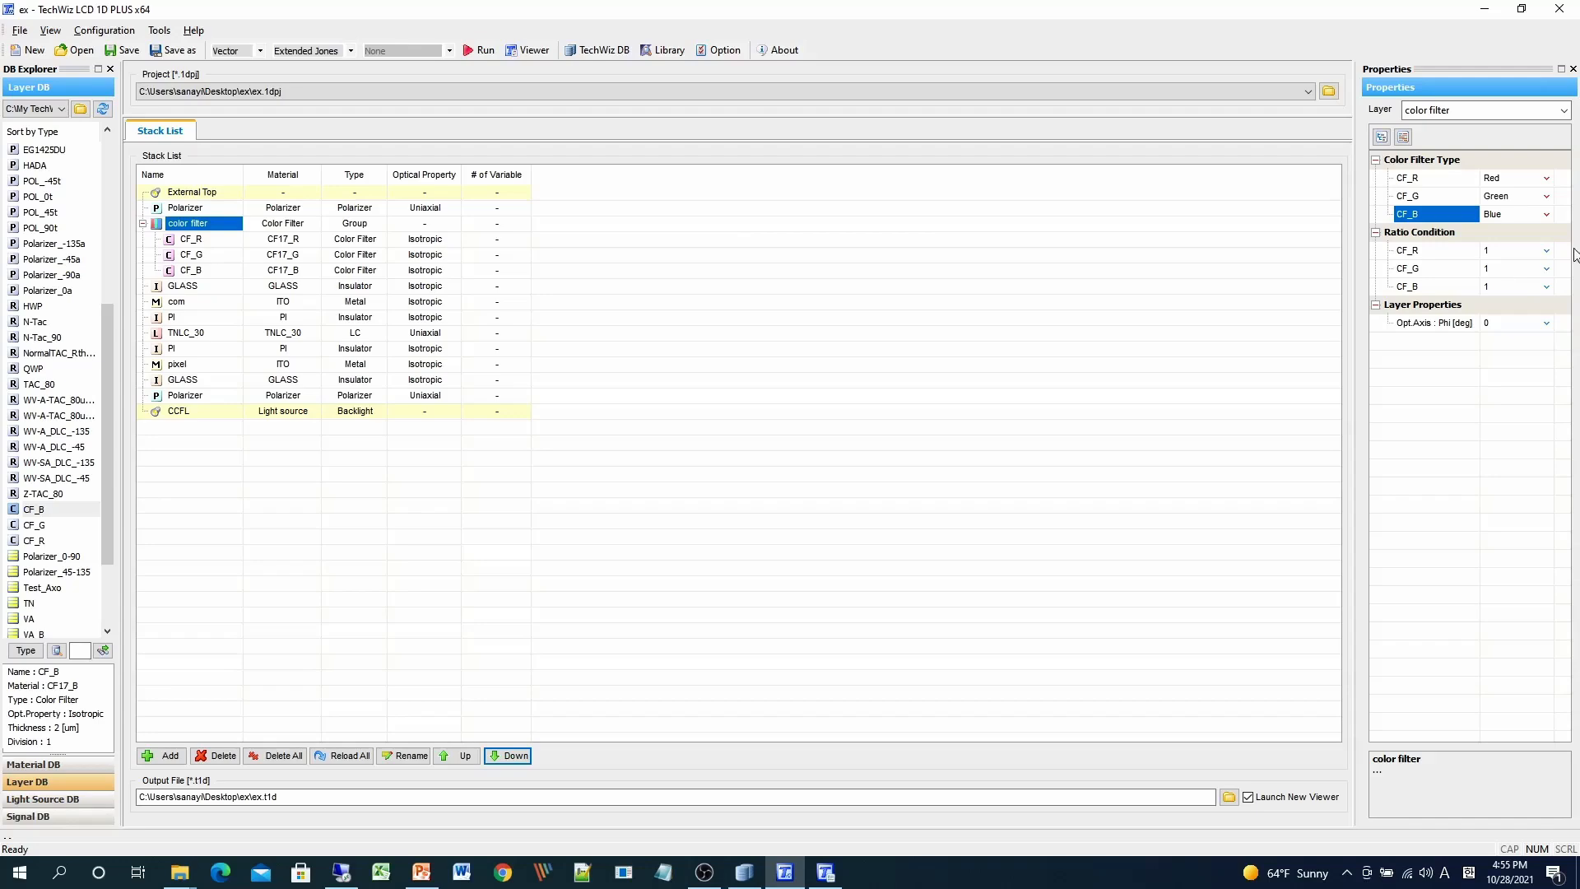
{"action": "left_click", "coordinate": [422, 875]}
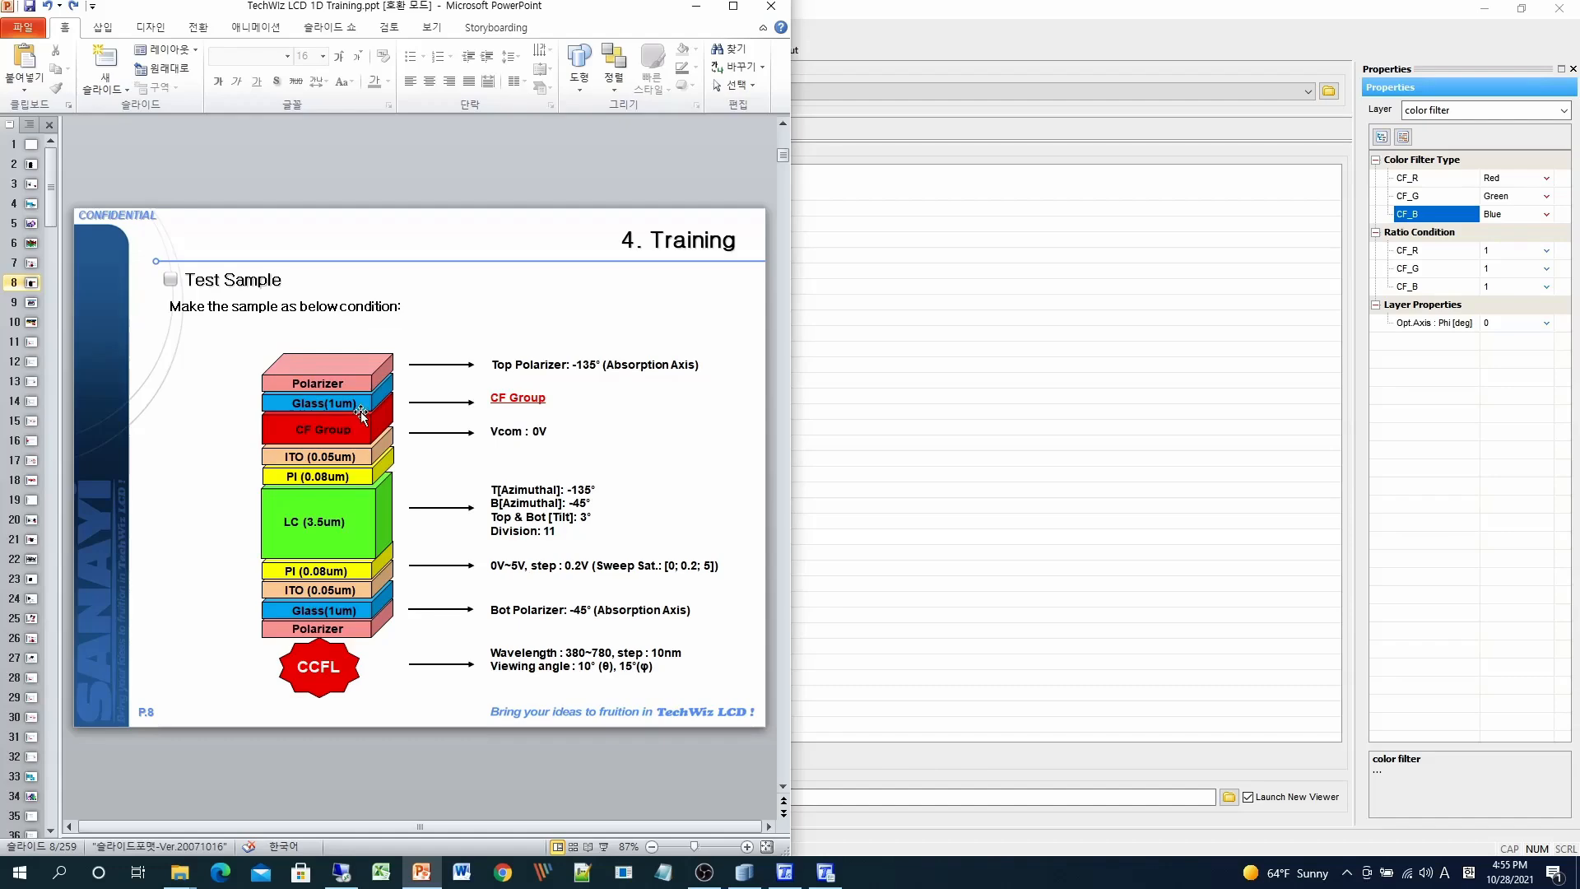
{"action": "left_click", "coordinate": [930, 451]}
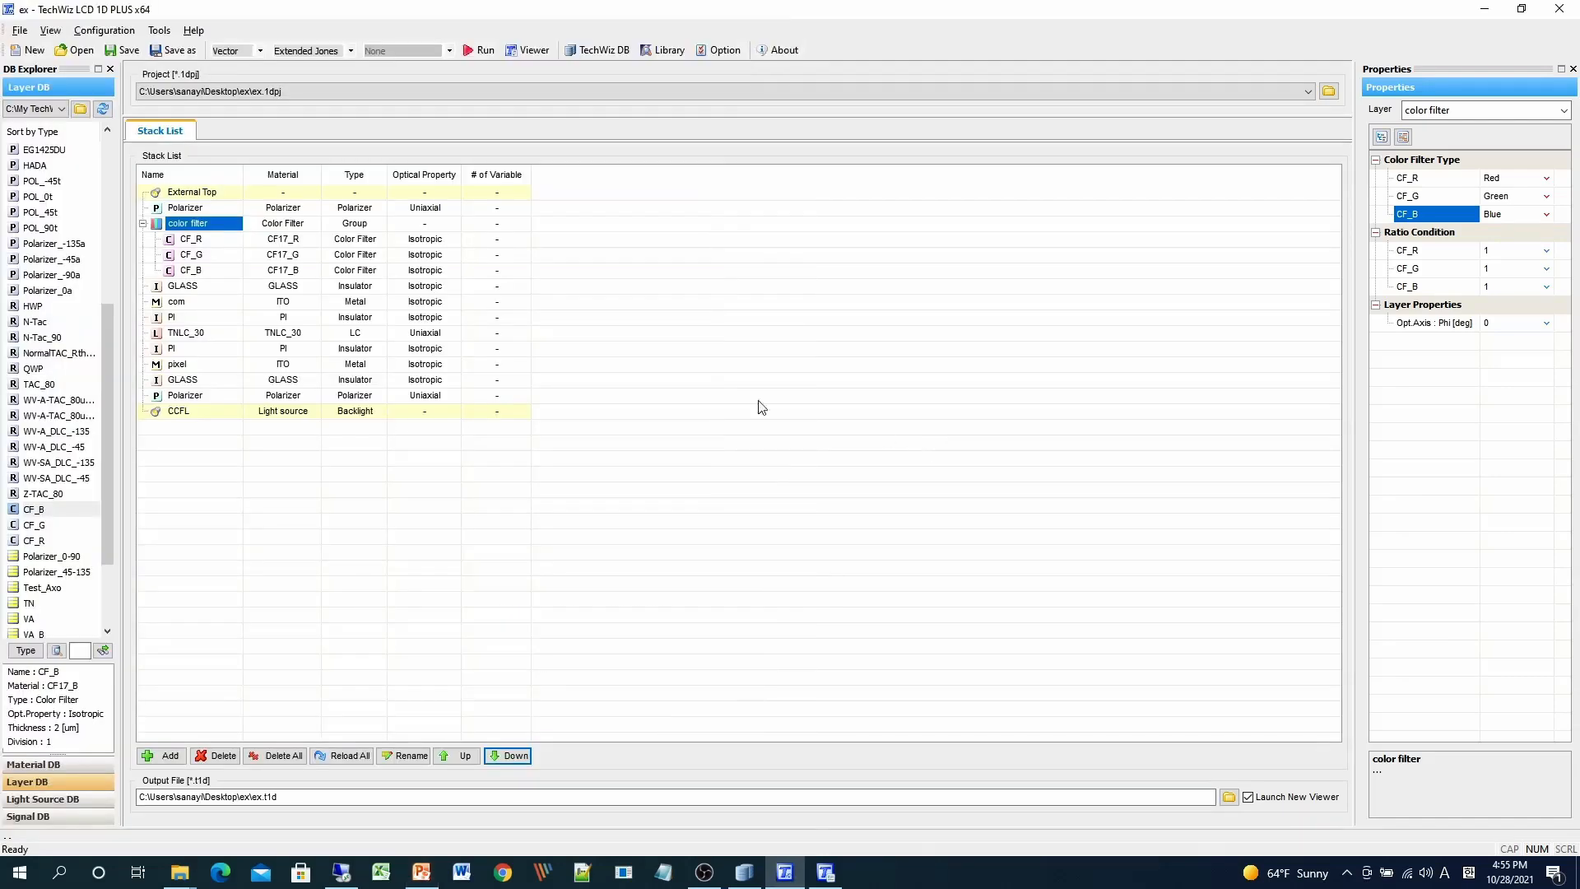
- Collapse the color filter group, move it below the top GLASS layer, and save the project
{"action": "left_click", "coordinate": [142, 223]}
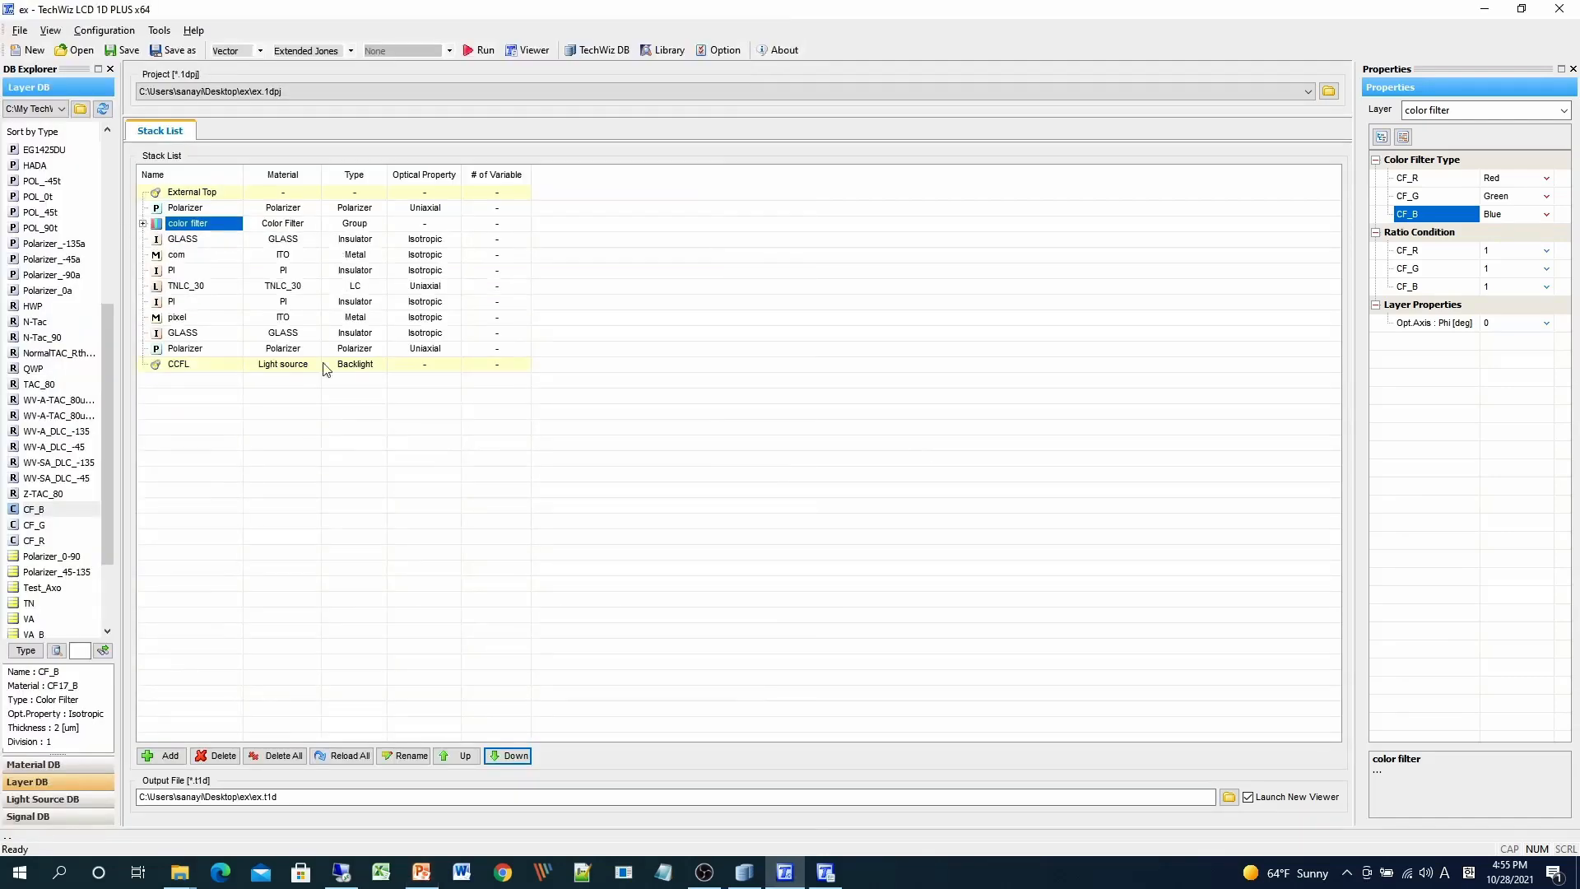
{"action": "left_click", "coordinate": [508, 755]}
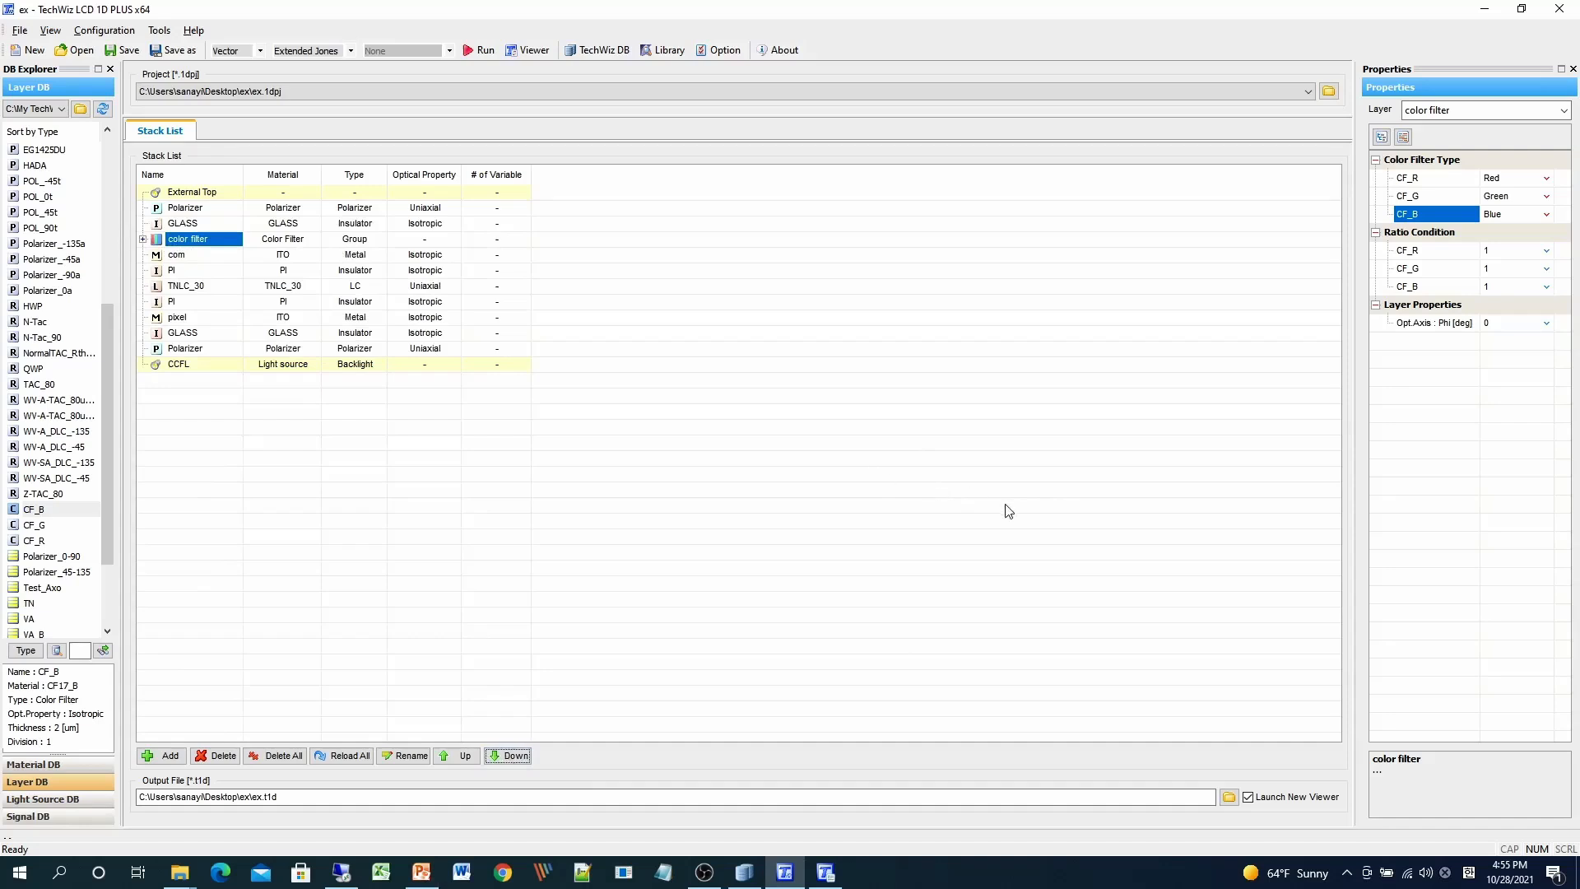
{"action": "left_click", "coordinate": [124, 51]}
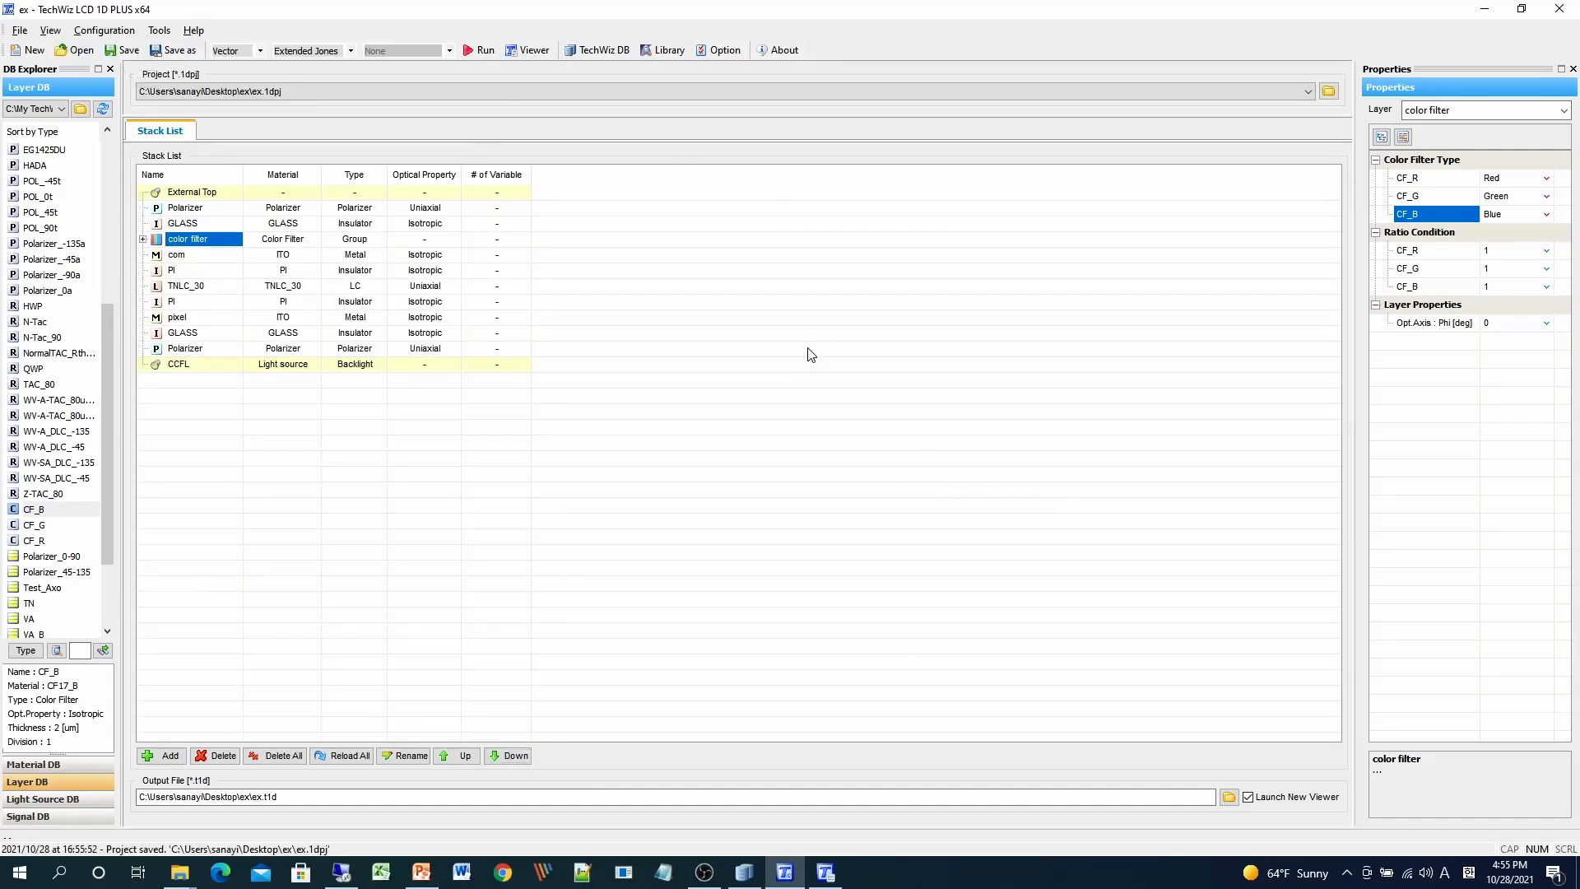
- Run the simulation, review Whole Properties in Confirm Variable List, and continue calculating
{"action": "left_click", "coordinate": [482, 51]}
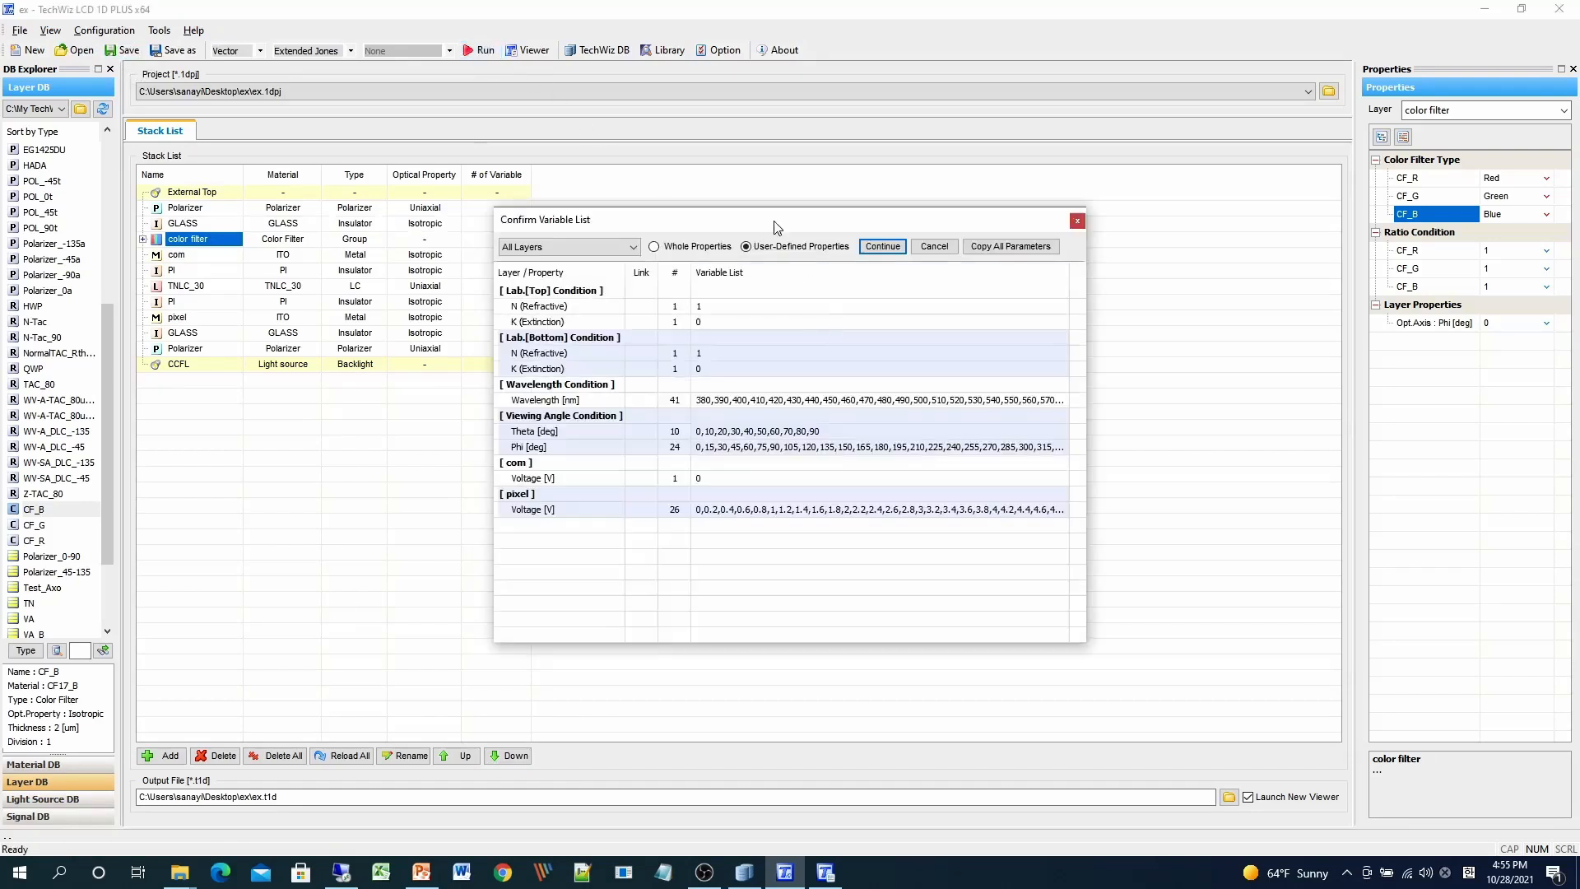
{"action": "left_click_drag", "start_coordinate": [773, 224], "coordinate": [728, 216]}
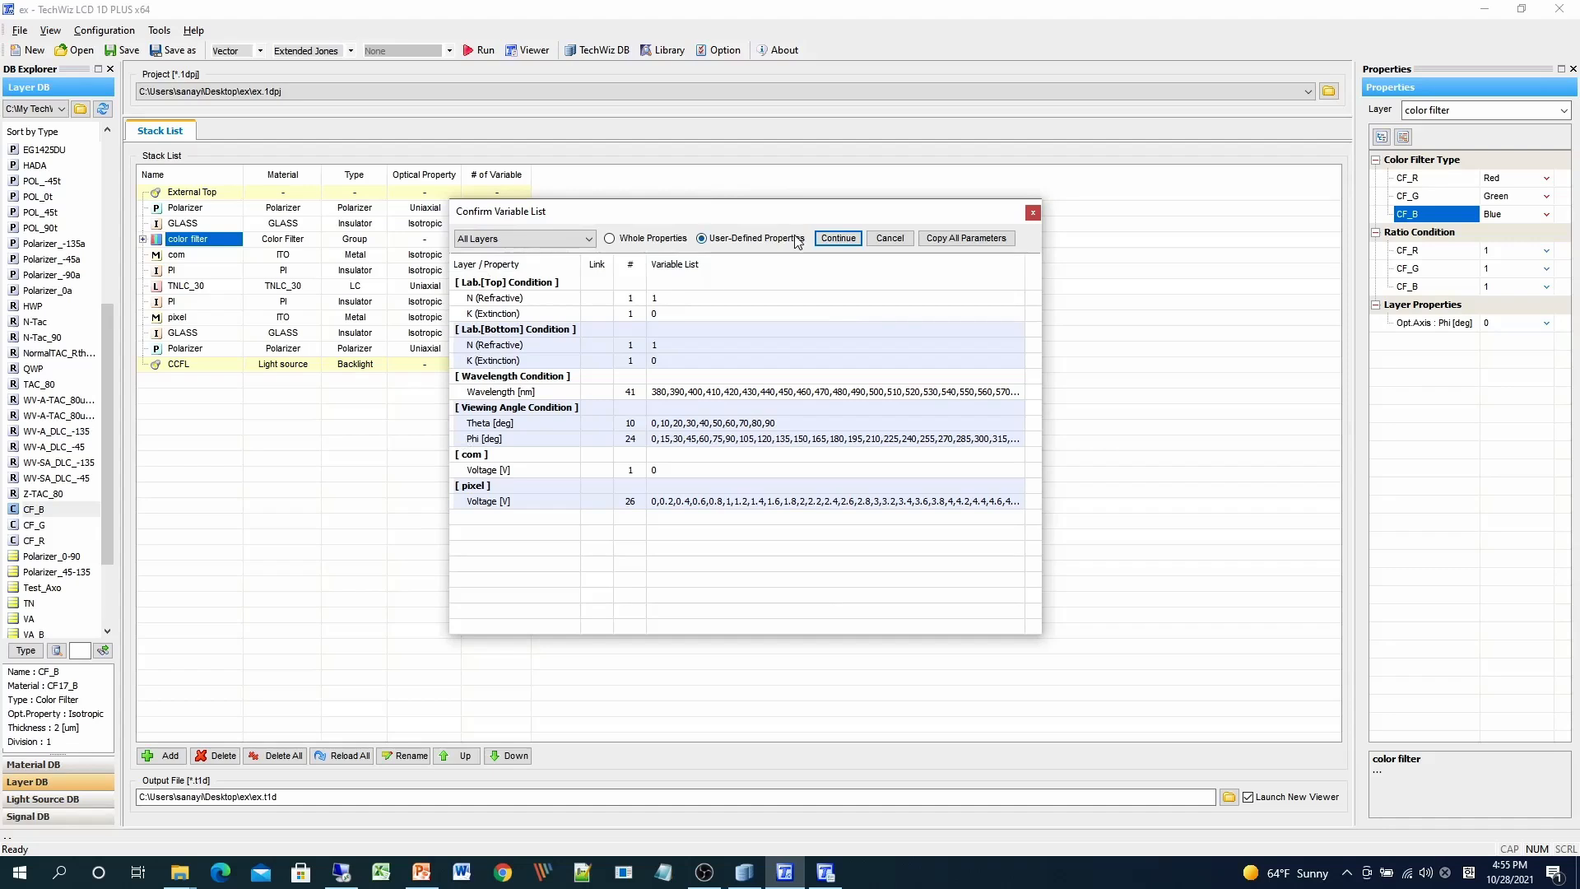
{"action": "left_click", "coordinate": [641, 245]}
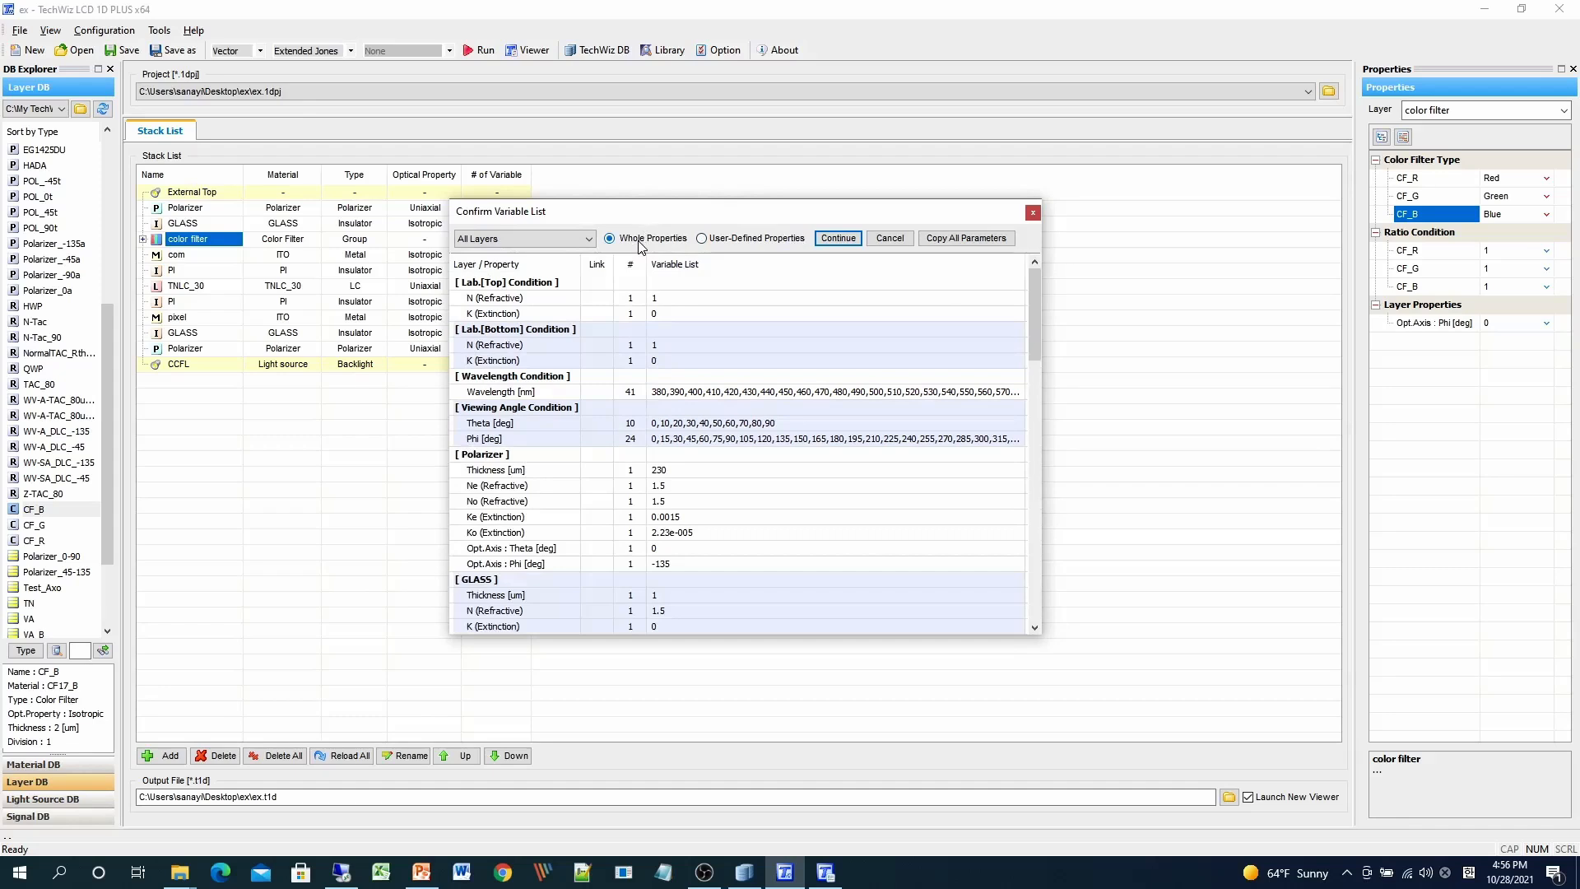
{"action": "left_click_drag", "start_coordinate": [1033, 289], "coordinate": [1039, 355]}
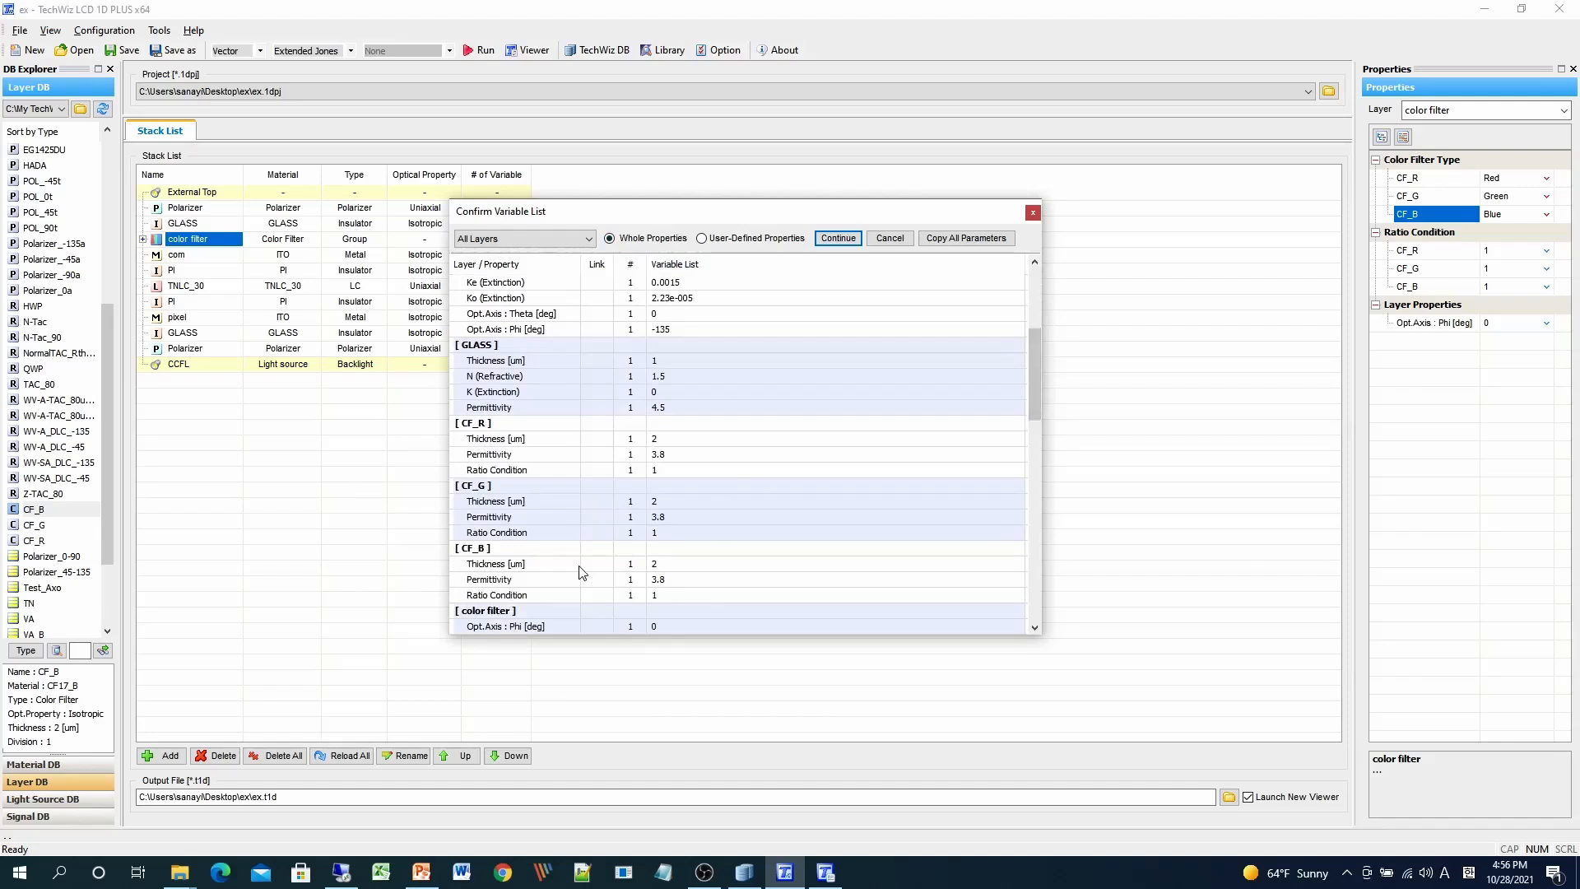
{"action": "left_click", "coordinate": [845, 240]}
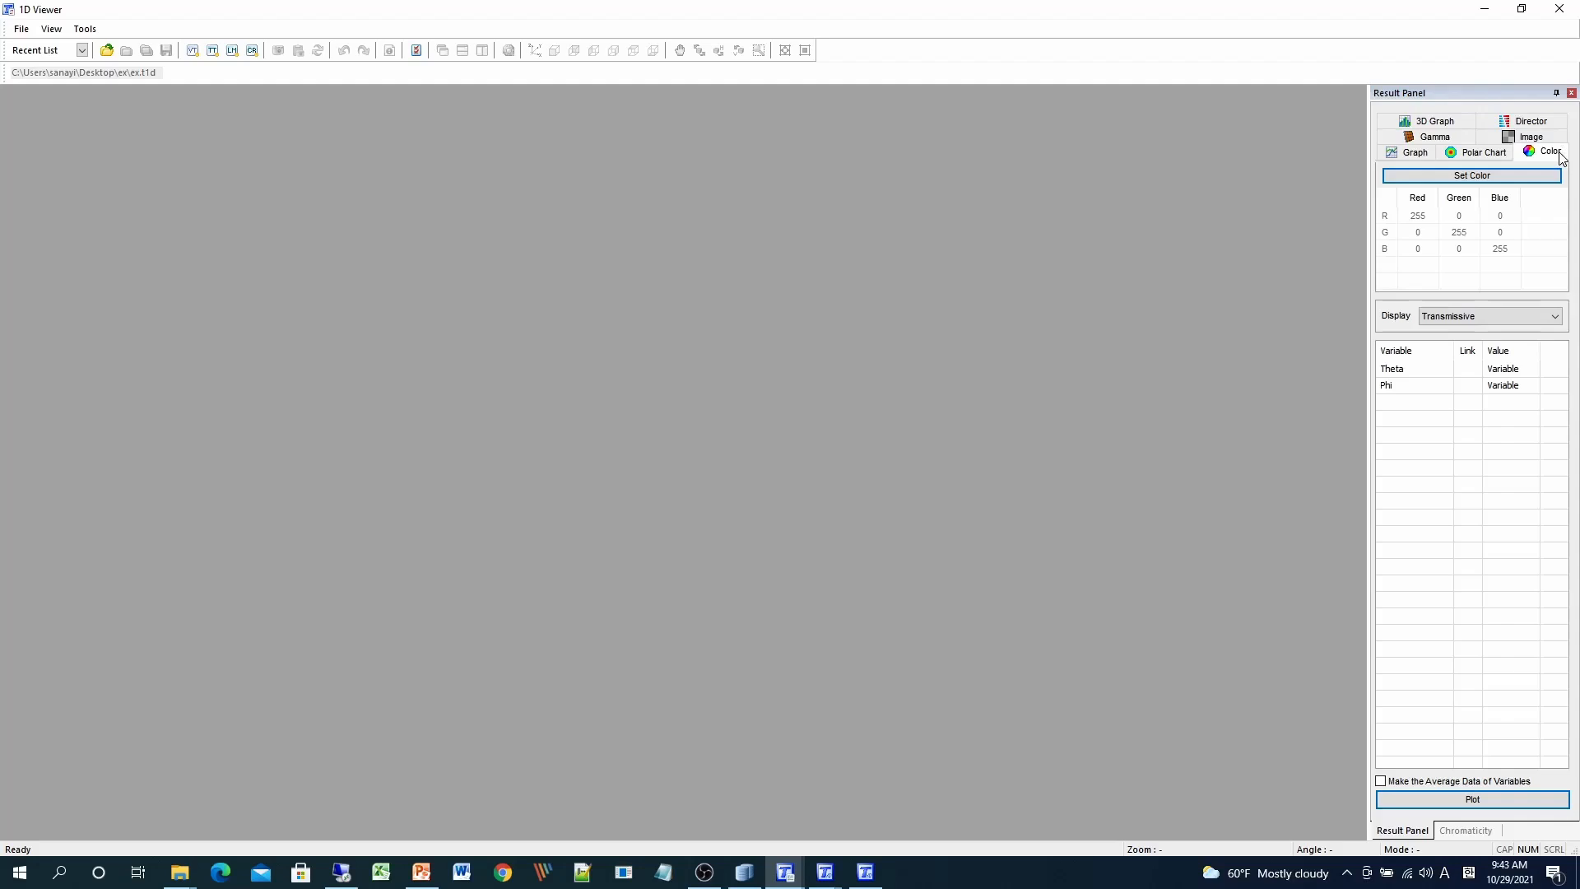
- Open Set Color from the Color tab of the 1D Viewer's Result Panel
{"action": "left_click", "coordinate": [1470, 175]}
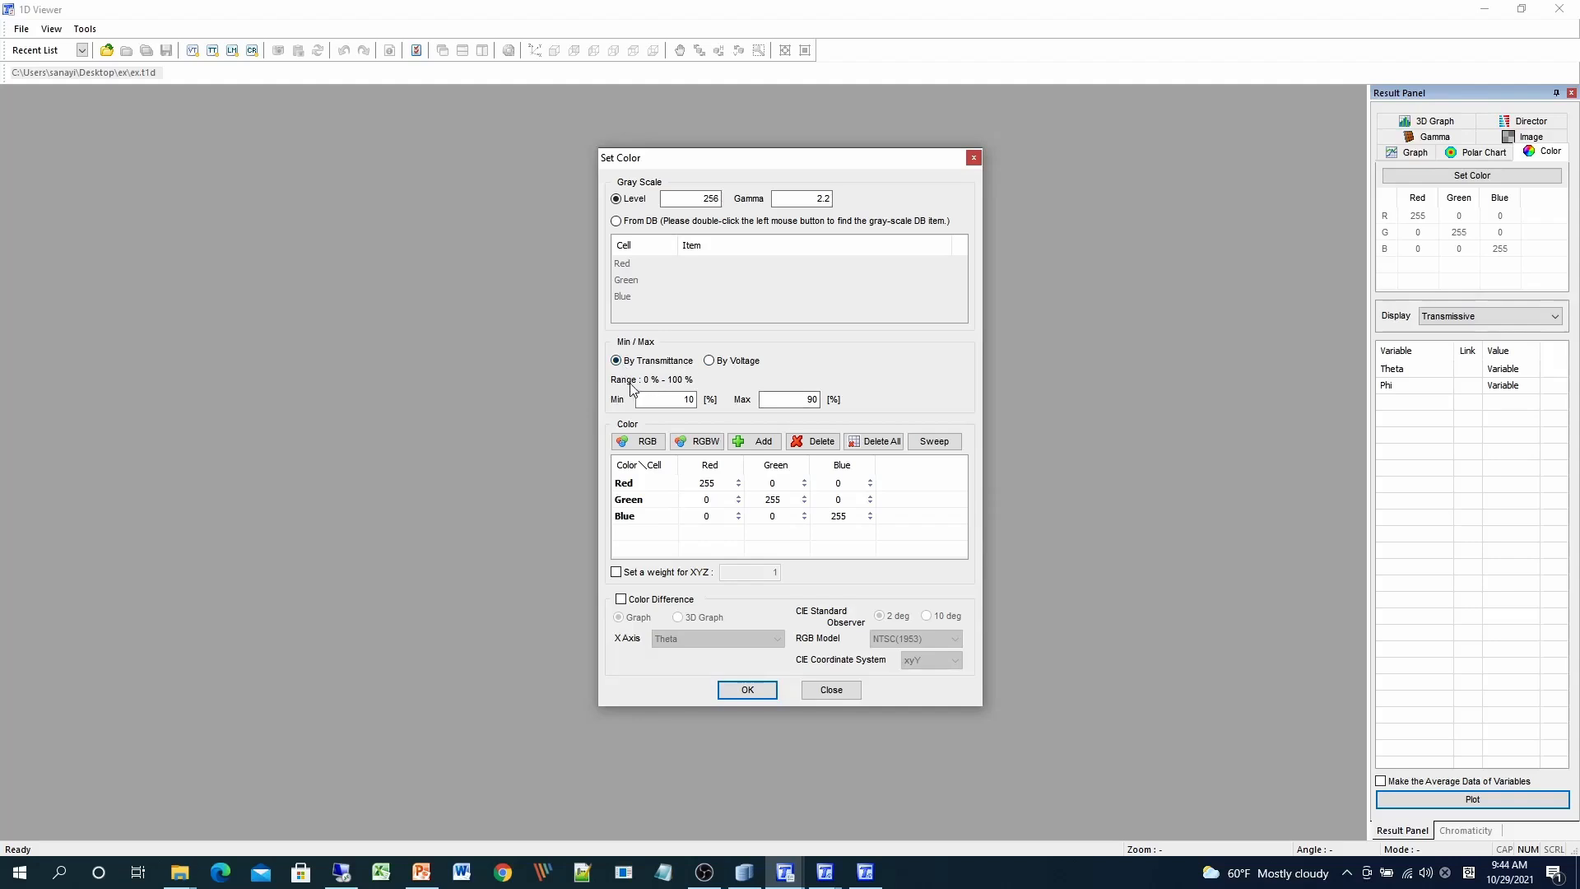
- Set transmittance Min 0 and Max 100, add the RGBW White entry, and apply
{"action": "left_click_drag", "start_coordinate": [658, 400], "coordinate": [695, 400]}
{"action": "type", "text": "0"}
{"action": "key", "text": "Tab"}
{"action": "type", "text": "10"}
{"action": "left_click", "coordinate": [706, 442]}
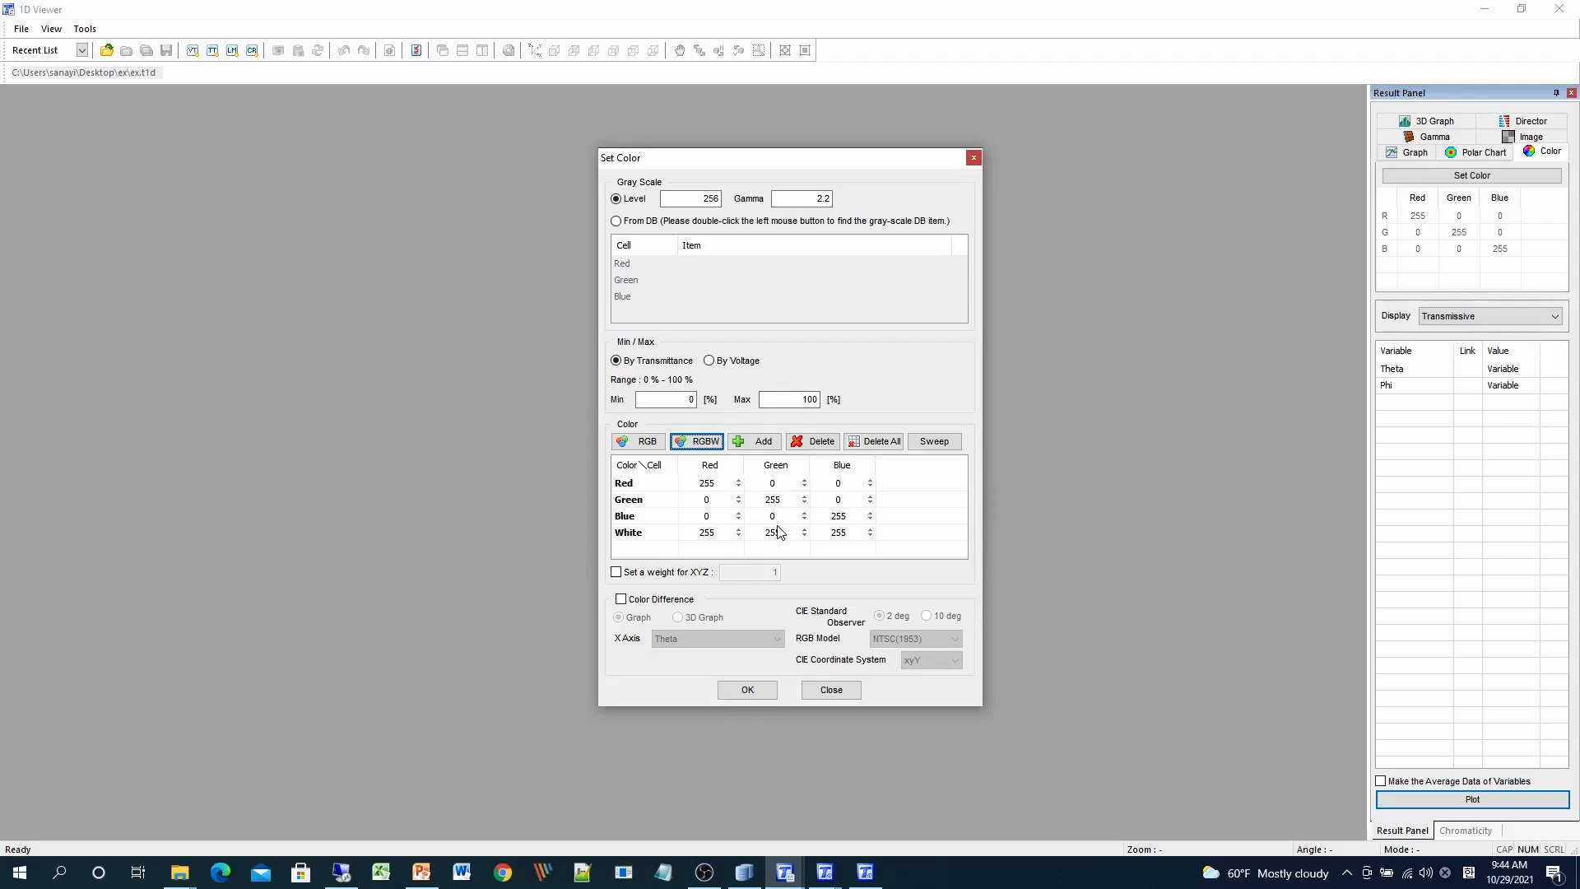
{"action": "left_click", "coordinate": [748, 690]}
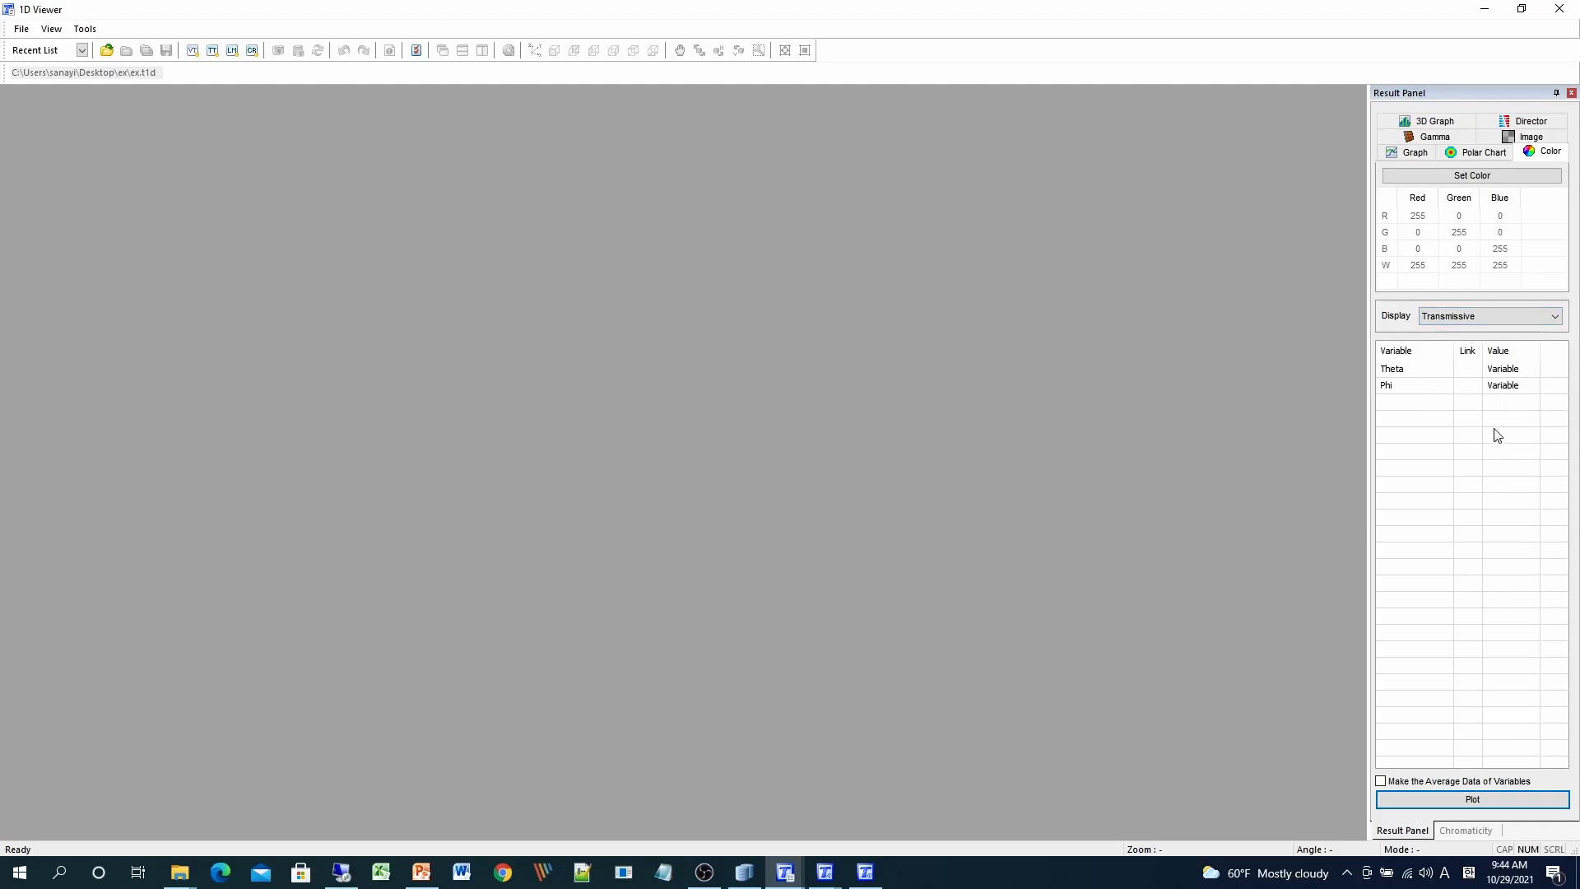
- Plot the chromaticity diagram, keeping all colours, Theta and Phi angles displayed
{"action": "left_click", "coordinate": [1484, 802]}
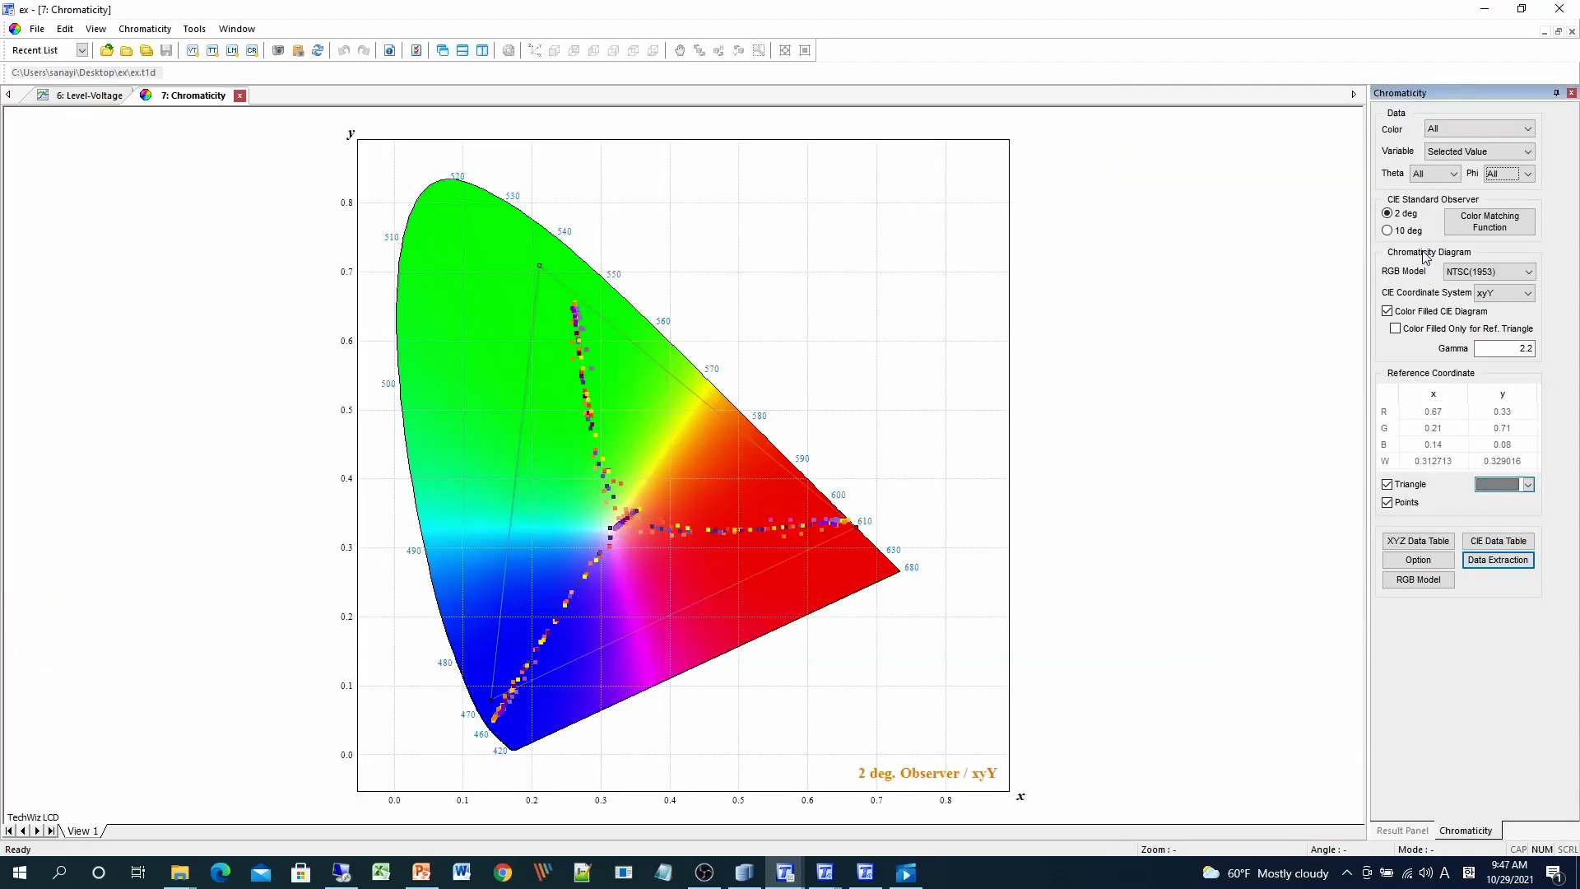
{"action": "left_click", "coordinate": [1457, 130]}
{"action": "left_click", "coordinate": [1457, 130]}
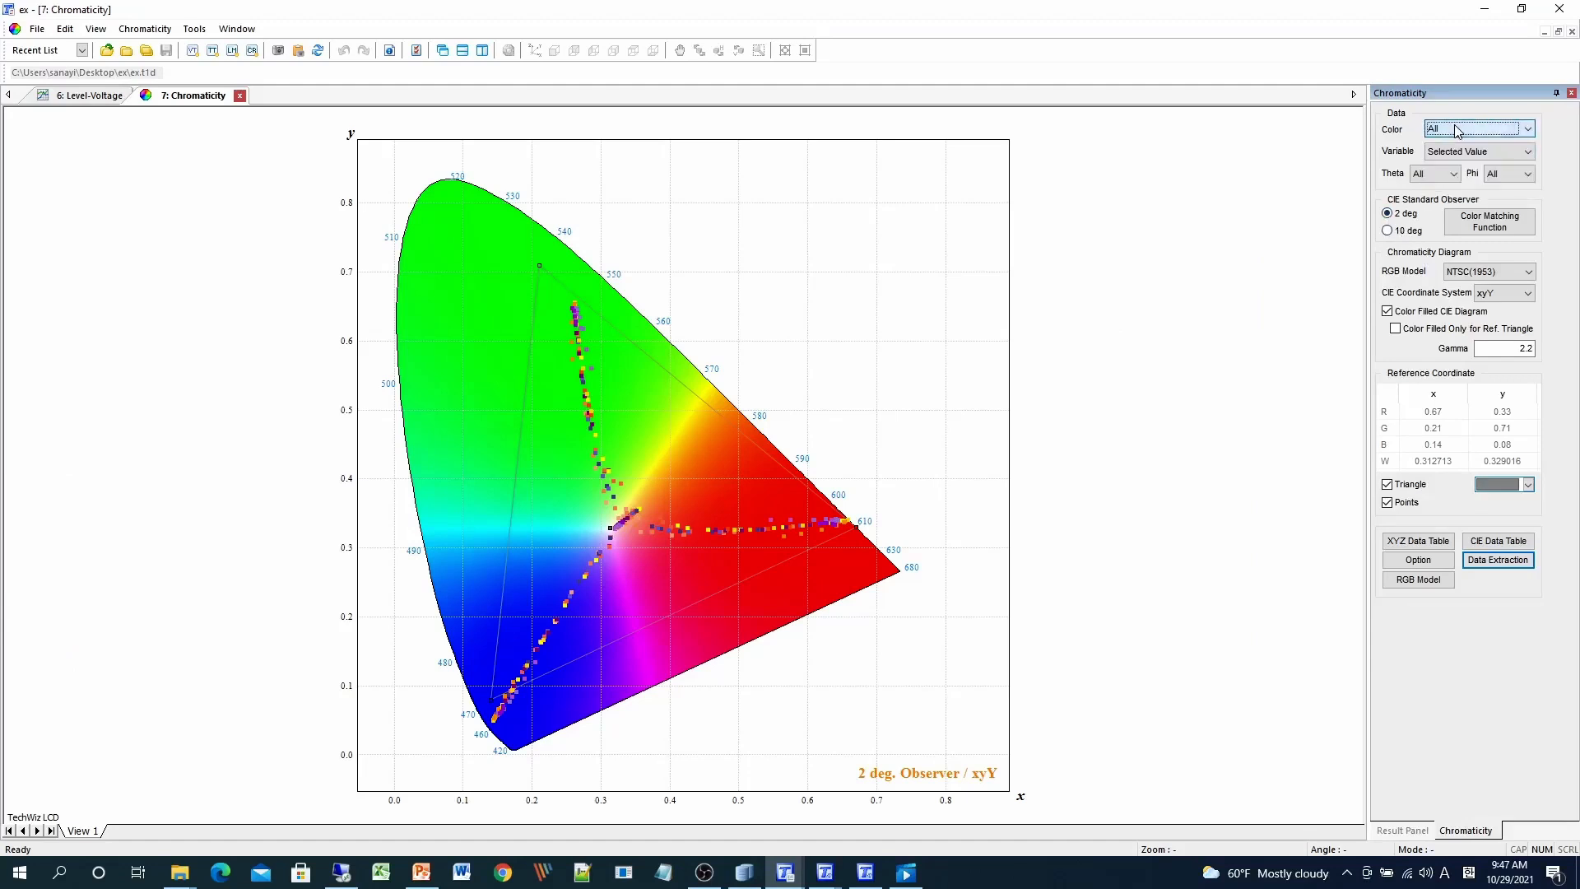
{"action": "left_click", "coordinate": [1436, 175]}
{"action": "left_click", "coordinate": [1438, 179]}
{"action": "left_click", "coordinate": [1506, 175]}
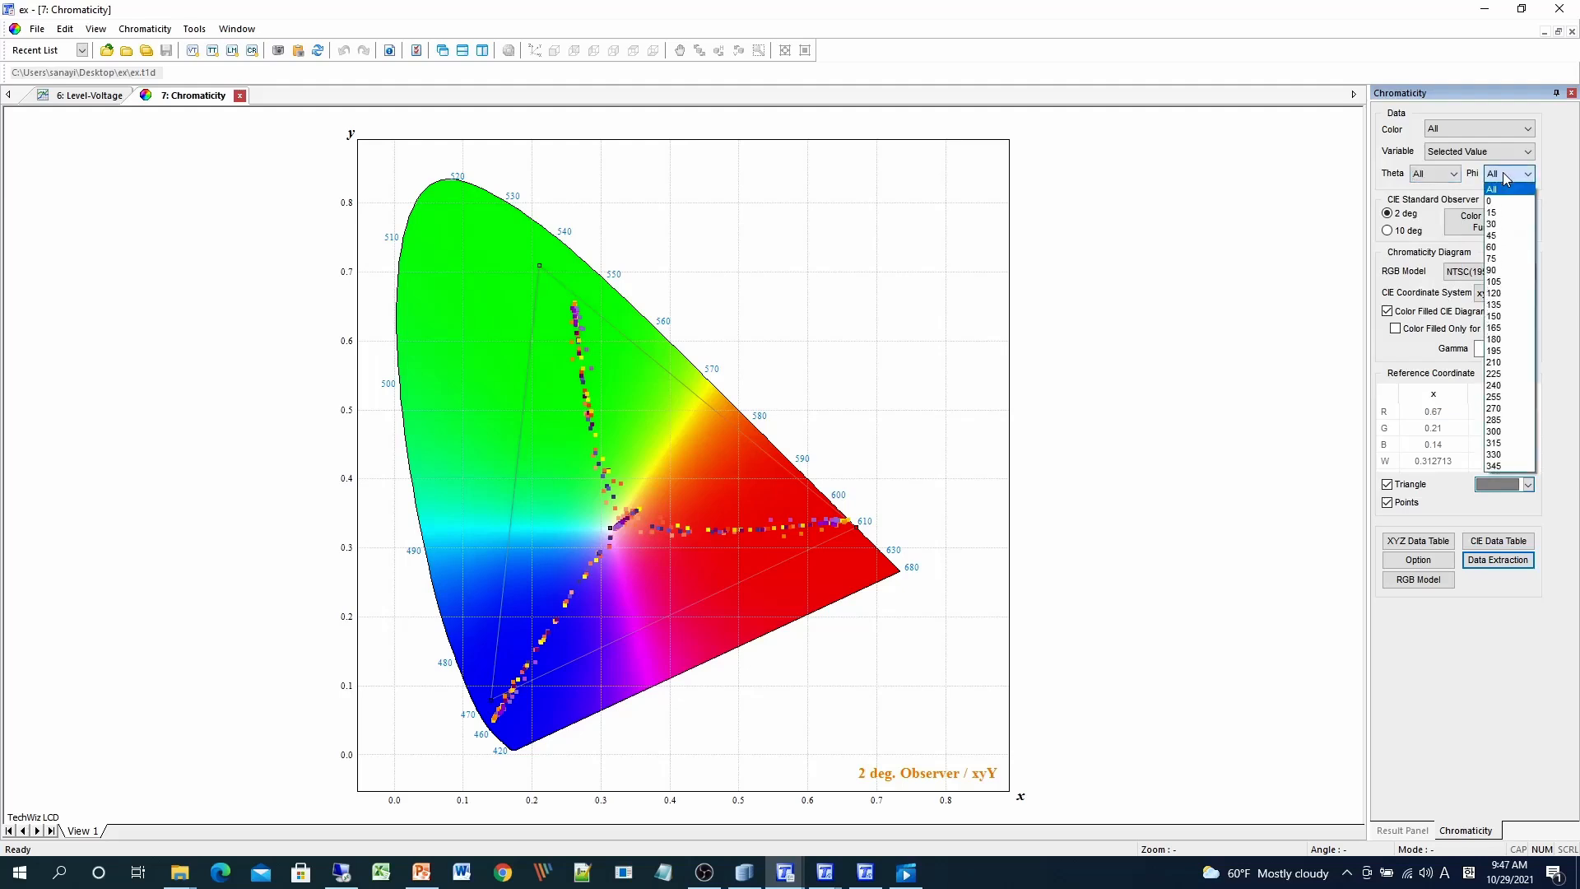
{"action": "left_click", "coordinate": [1506, 176]}
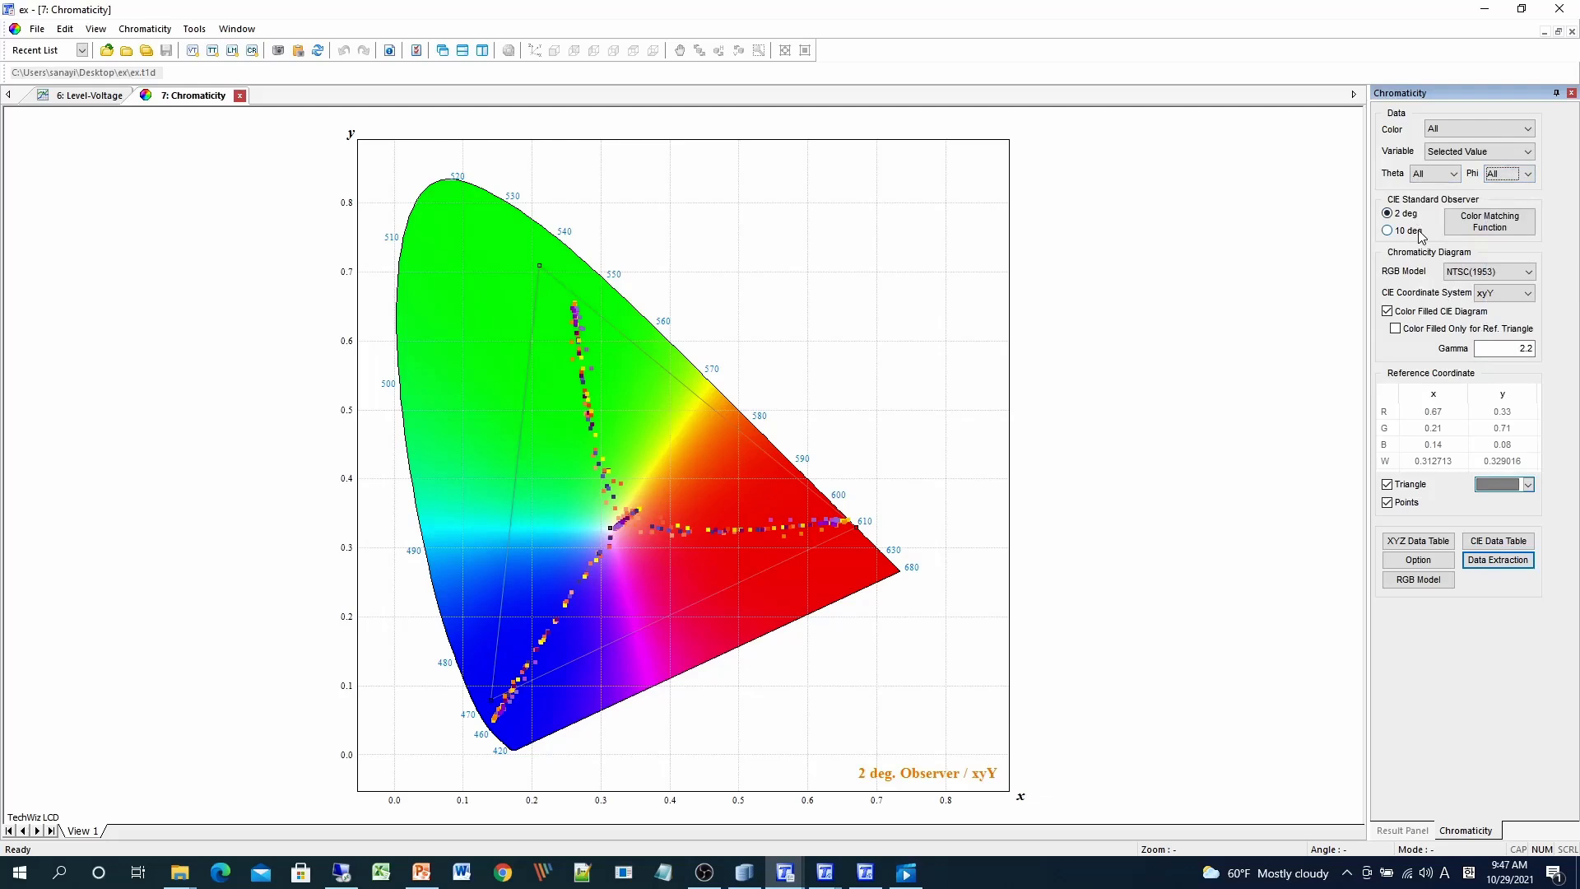
- Switch the RGB Model to Apple RGB (Trinitron), keeping the xyY coordinate system
{"action": "left_click", "coordinate": [1502, 273]}
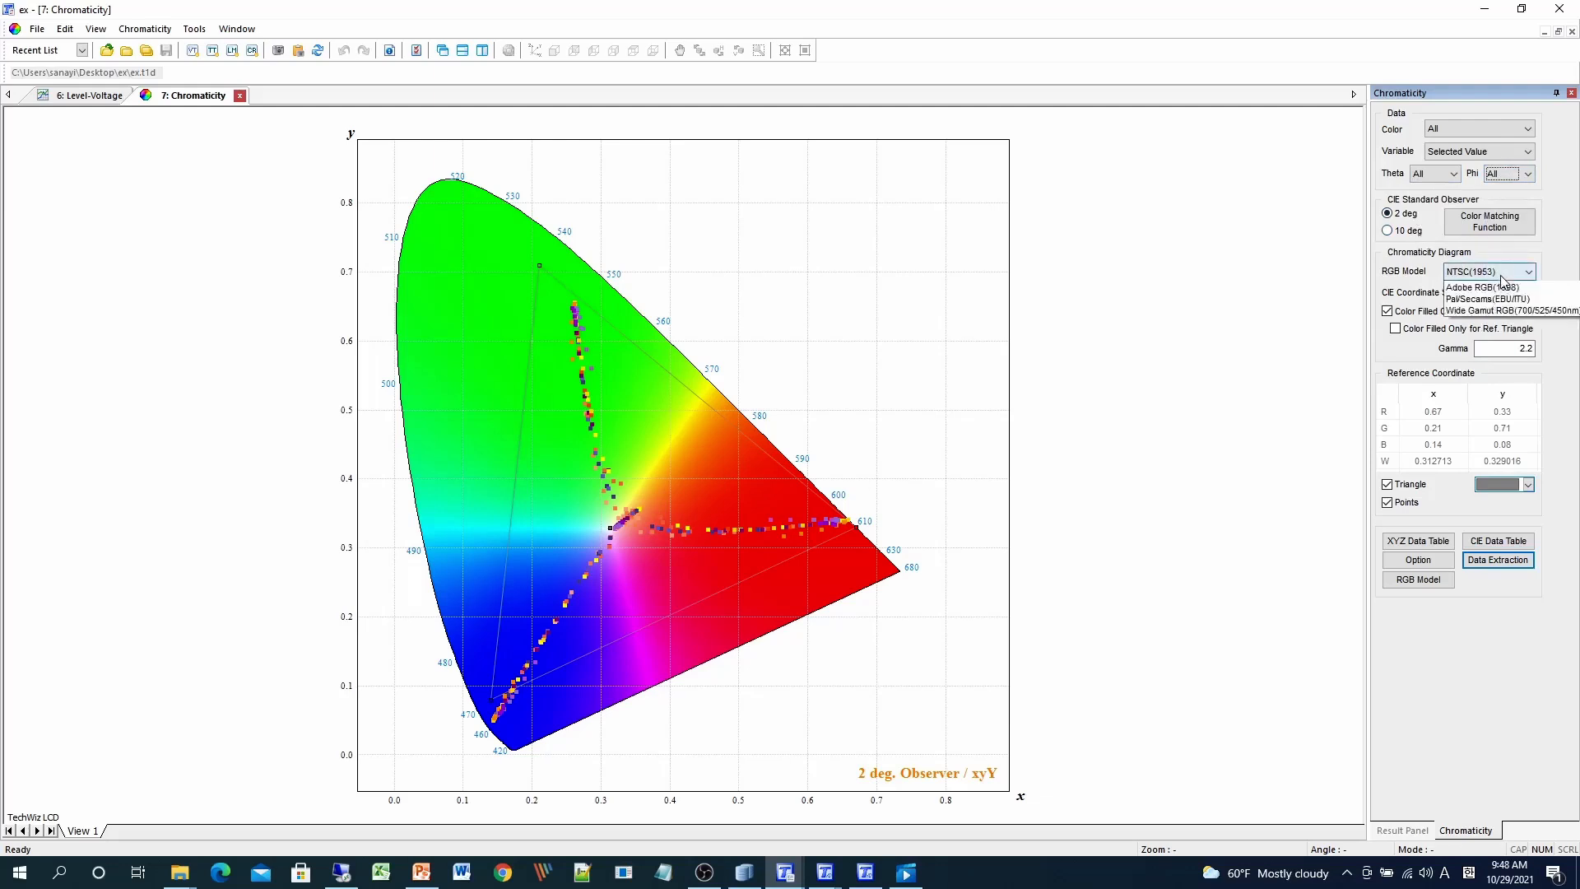
{"action": "left_click", "coordinate": [1501, 276]}
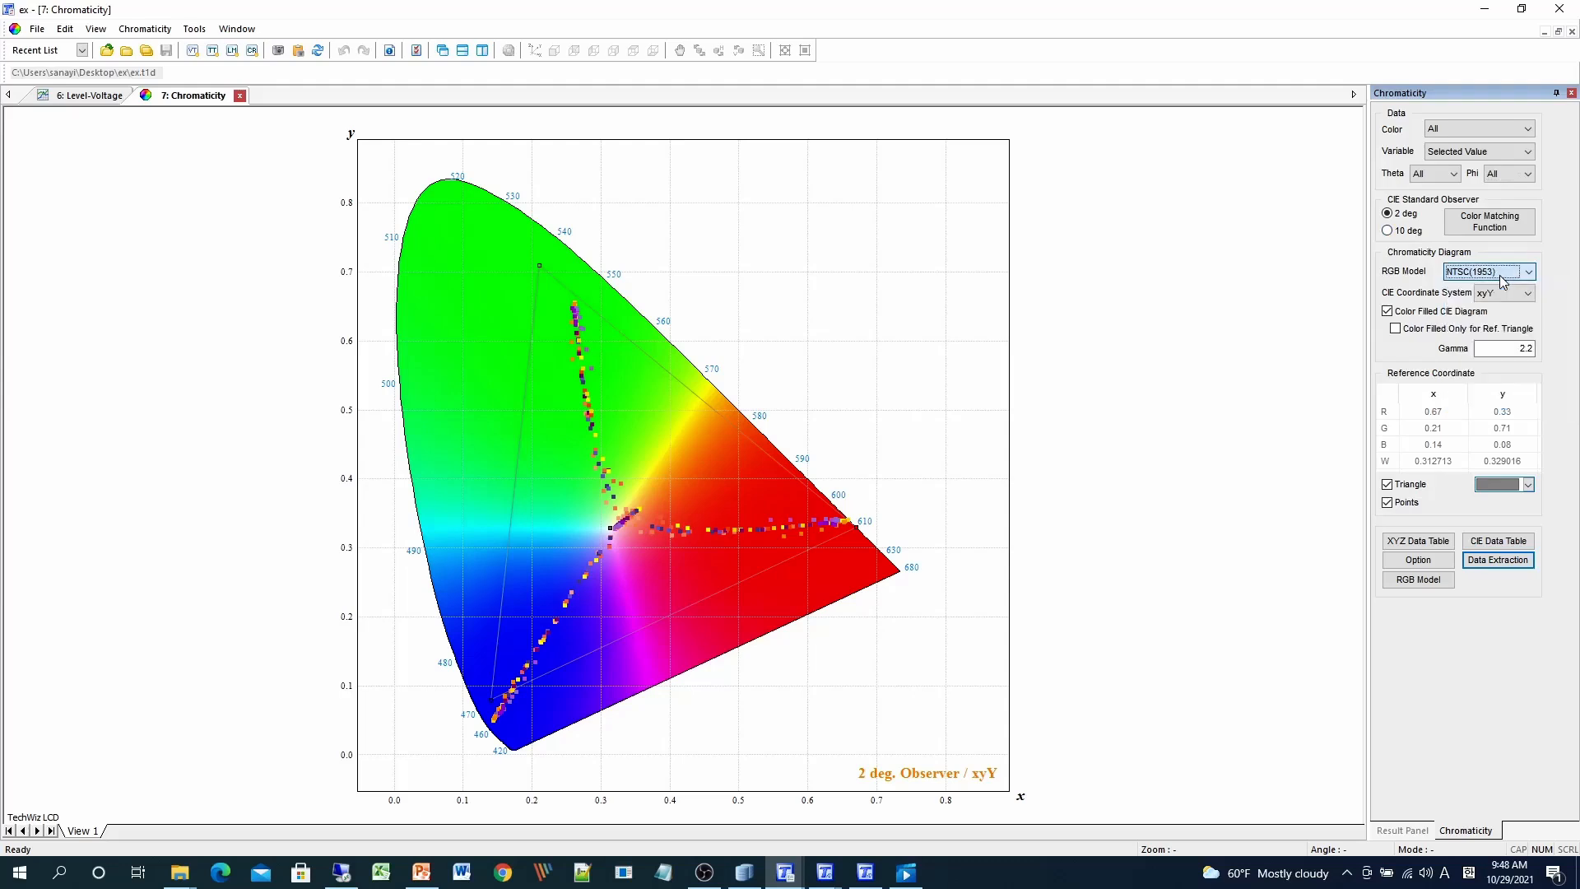
{"action": "left_click", "coordinate": [1517, 294]}
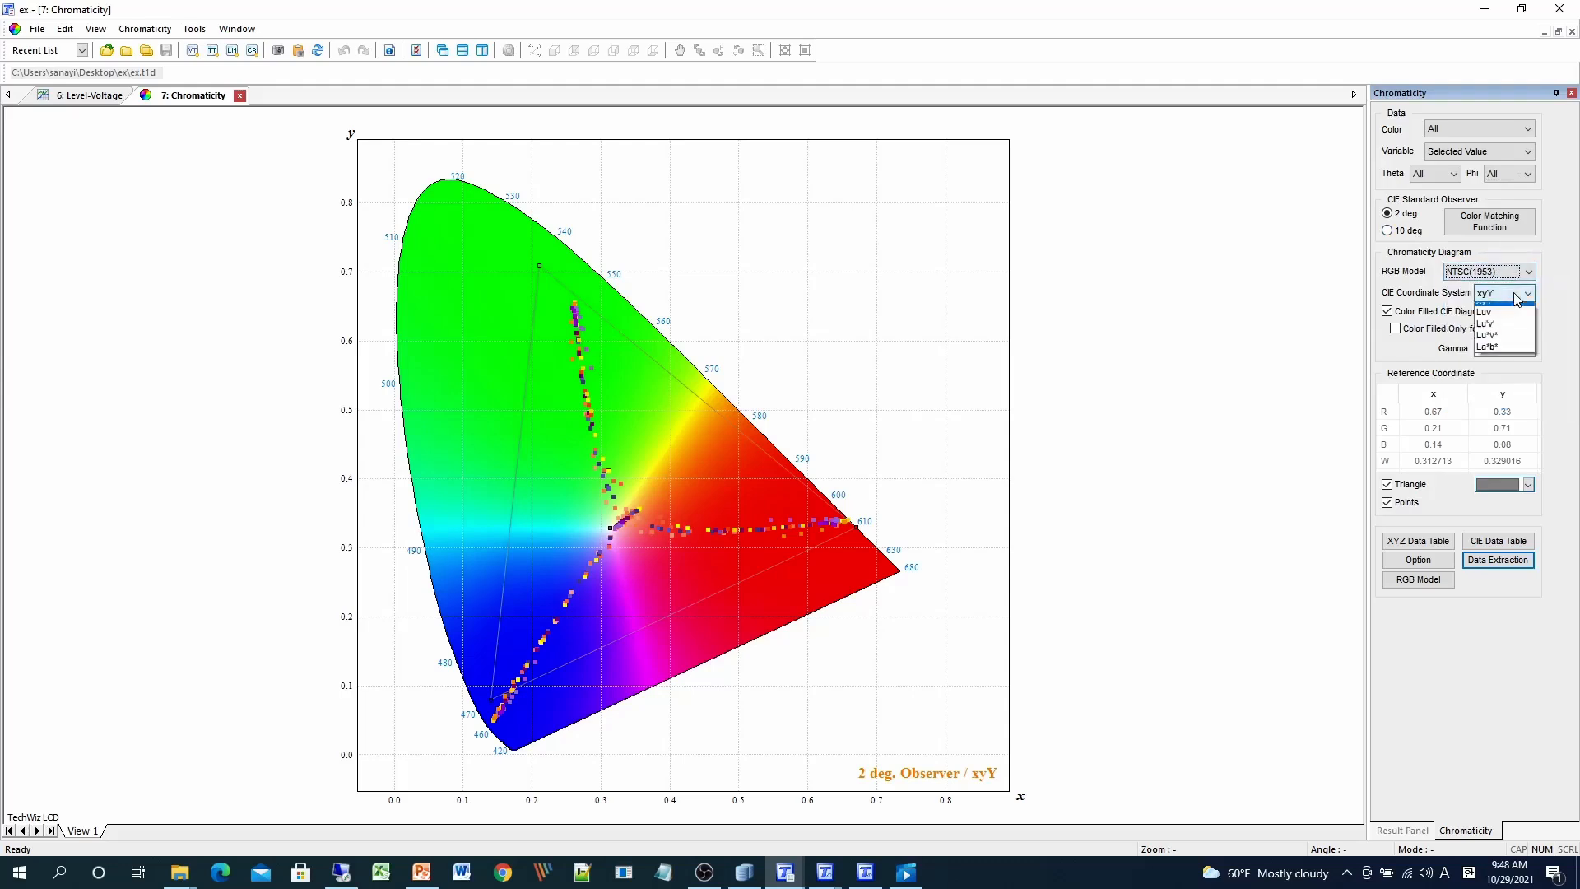
{"action": "left_click", "coordinate": [1518, 296]}
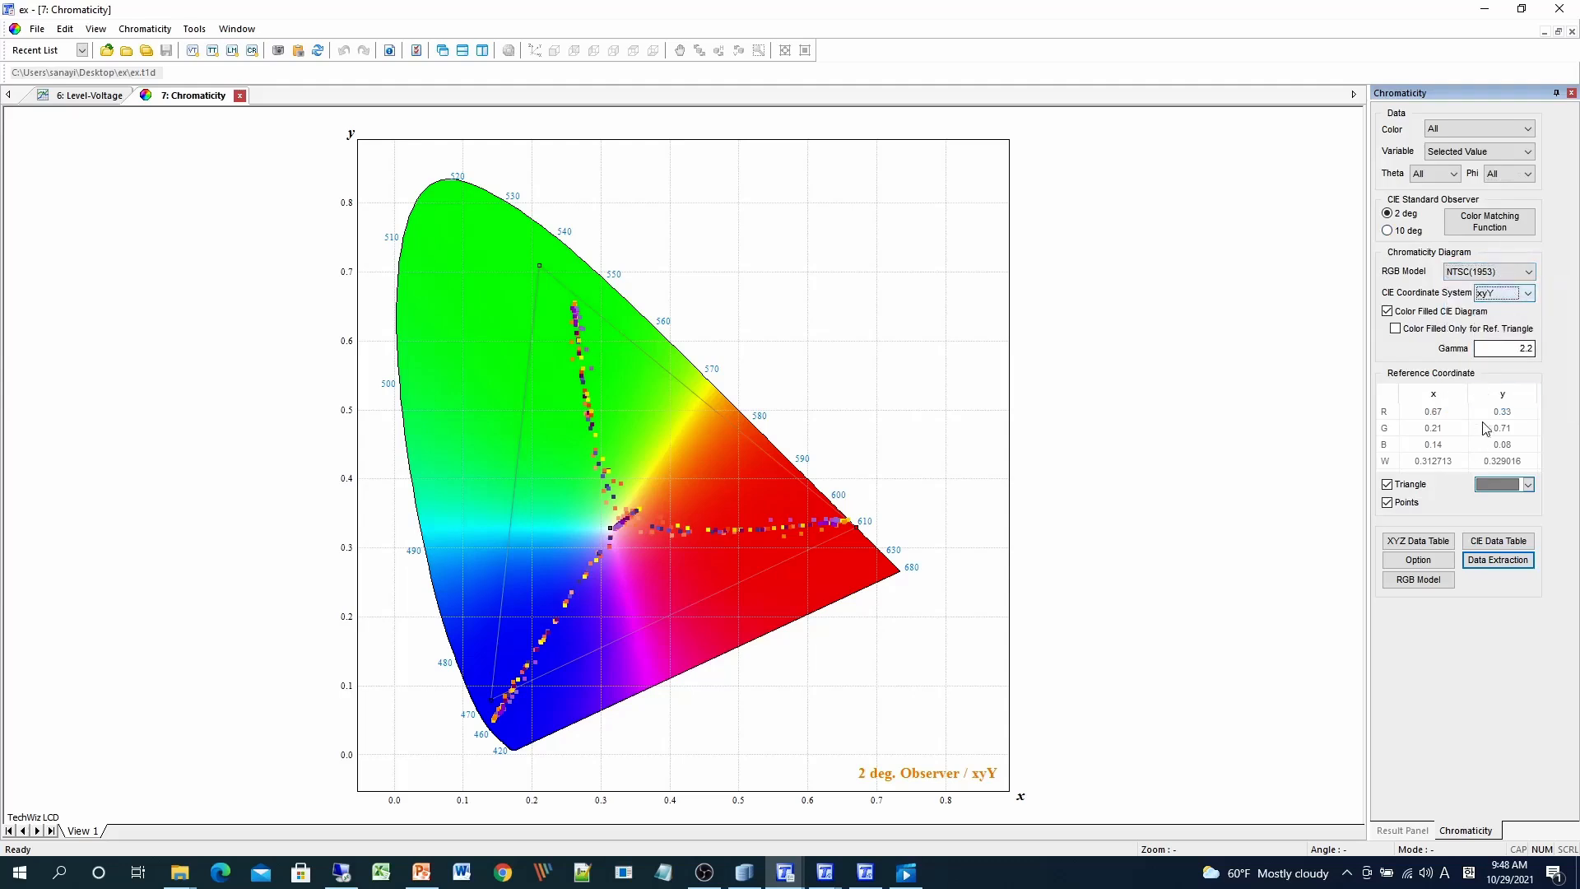
{"action": "left_click", "coordinate": [1492, 273]}
{"action": "left_click", "coordinate": [1492, 345]}
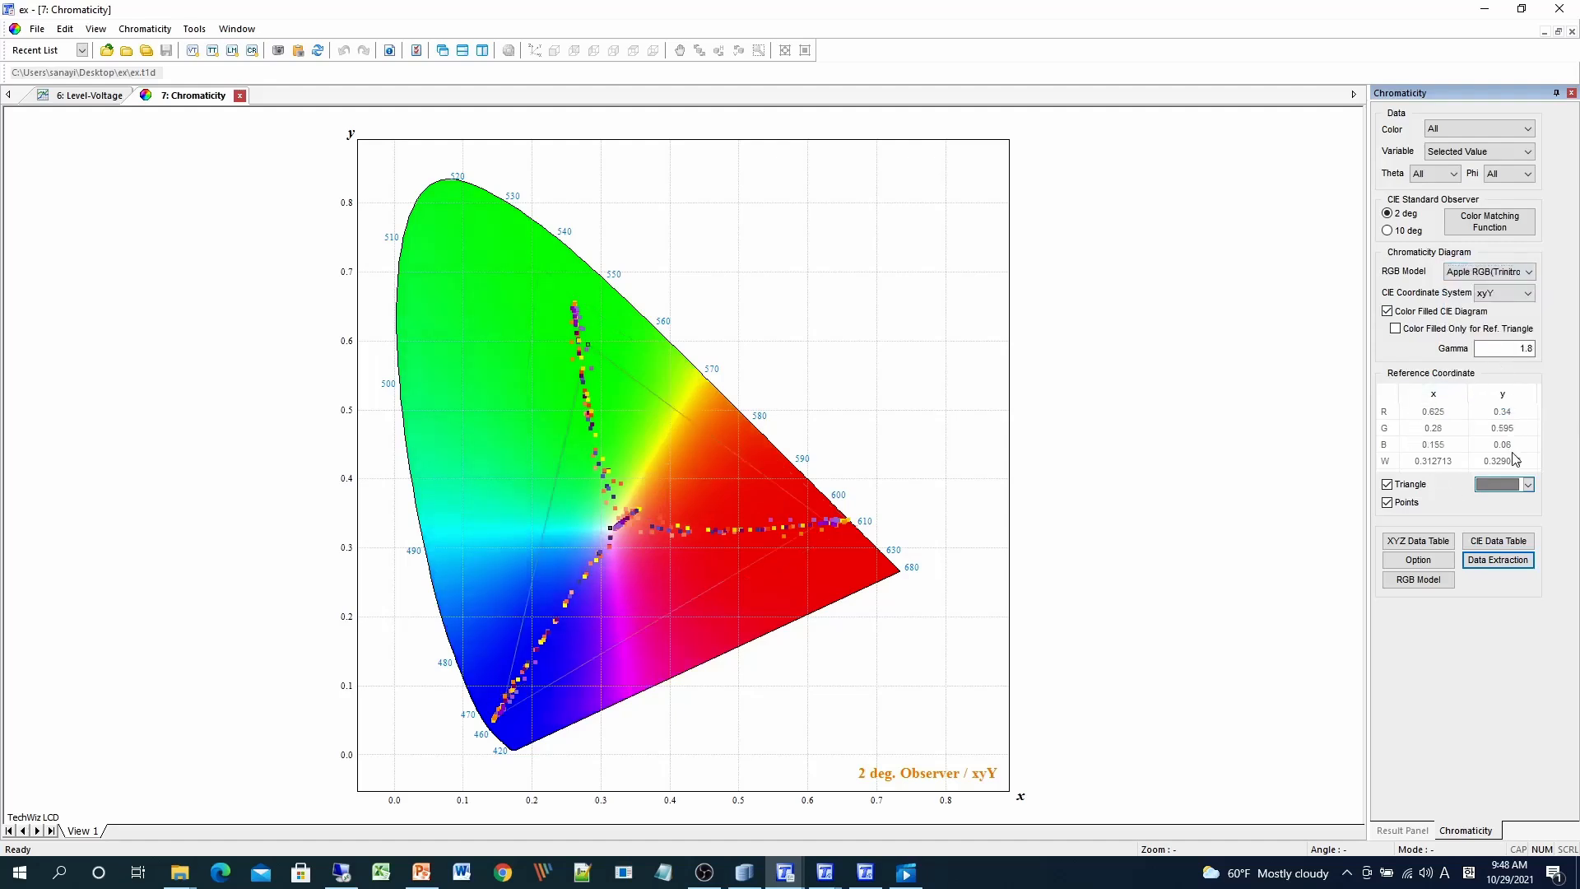
- Review the XYZ and CIE data tables, then open the Data Extraction settings
{"action": "left_click", "coordinate": [1418, 543]}
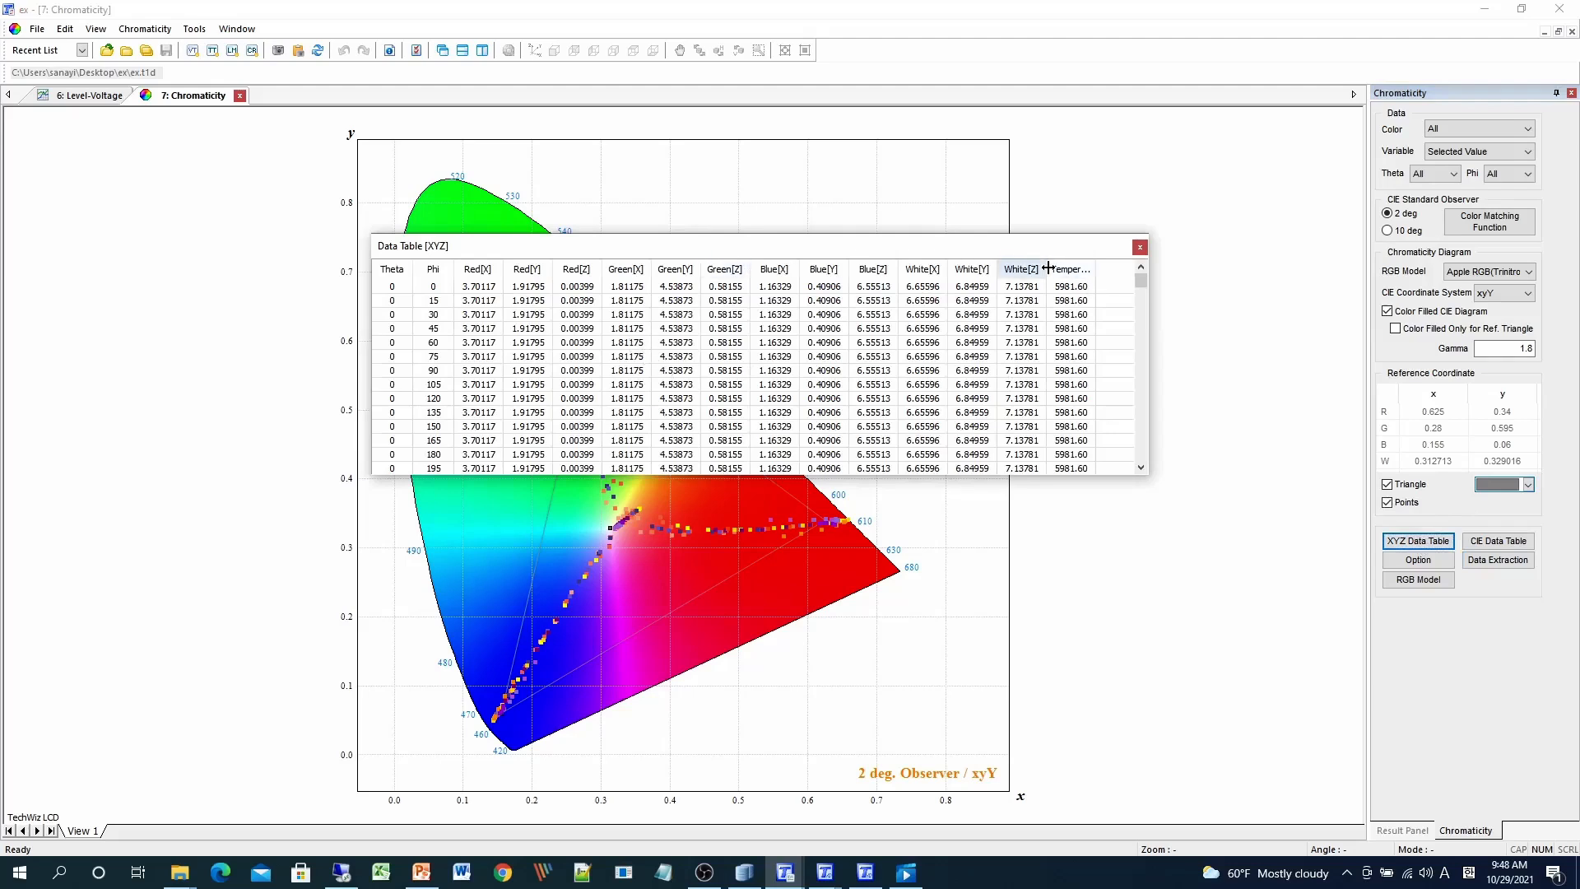
{"action": "left_click", "coordinate": [1140, 247]}
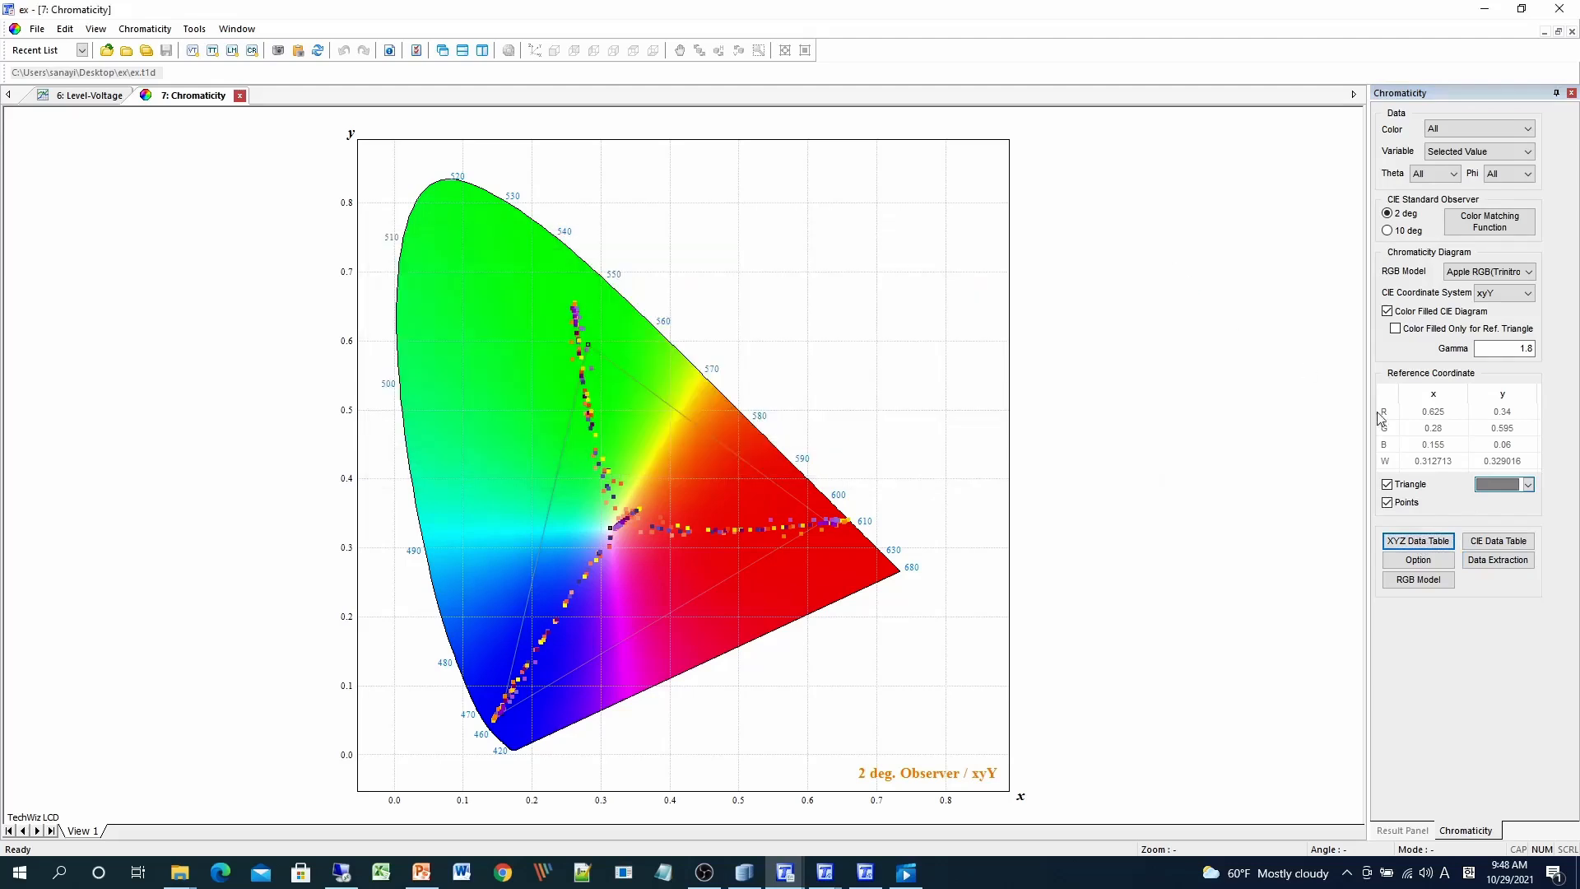
{"action": "left_click", "coordinate": [1521, 548]}
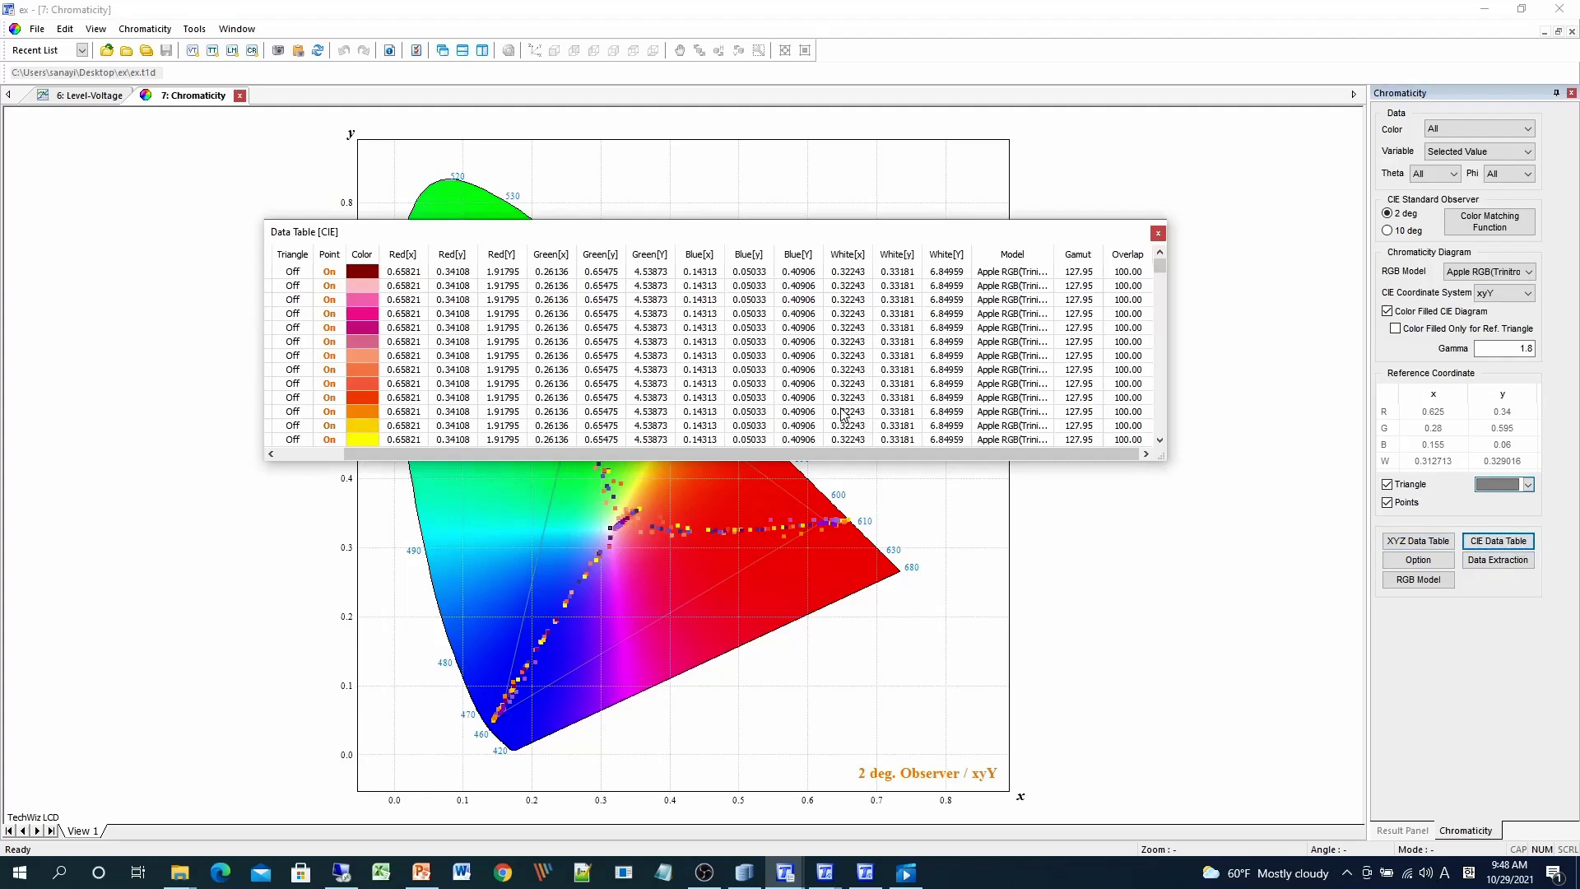
{"action": "left_click", "coordinate": [935, 449]}
{"action": "left_click_drag", "start_coordinate": [945, 454], "coordinate": [724, 449]}
{"action": "left_click", "coordinate": [1157, 235]}
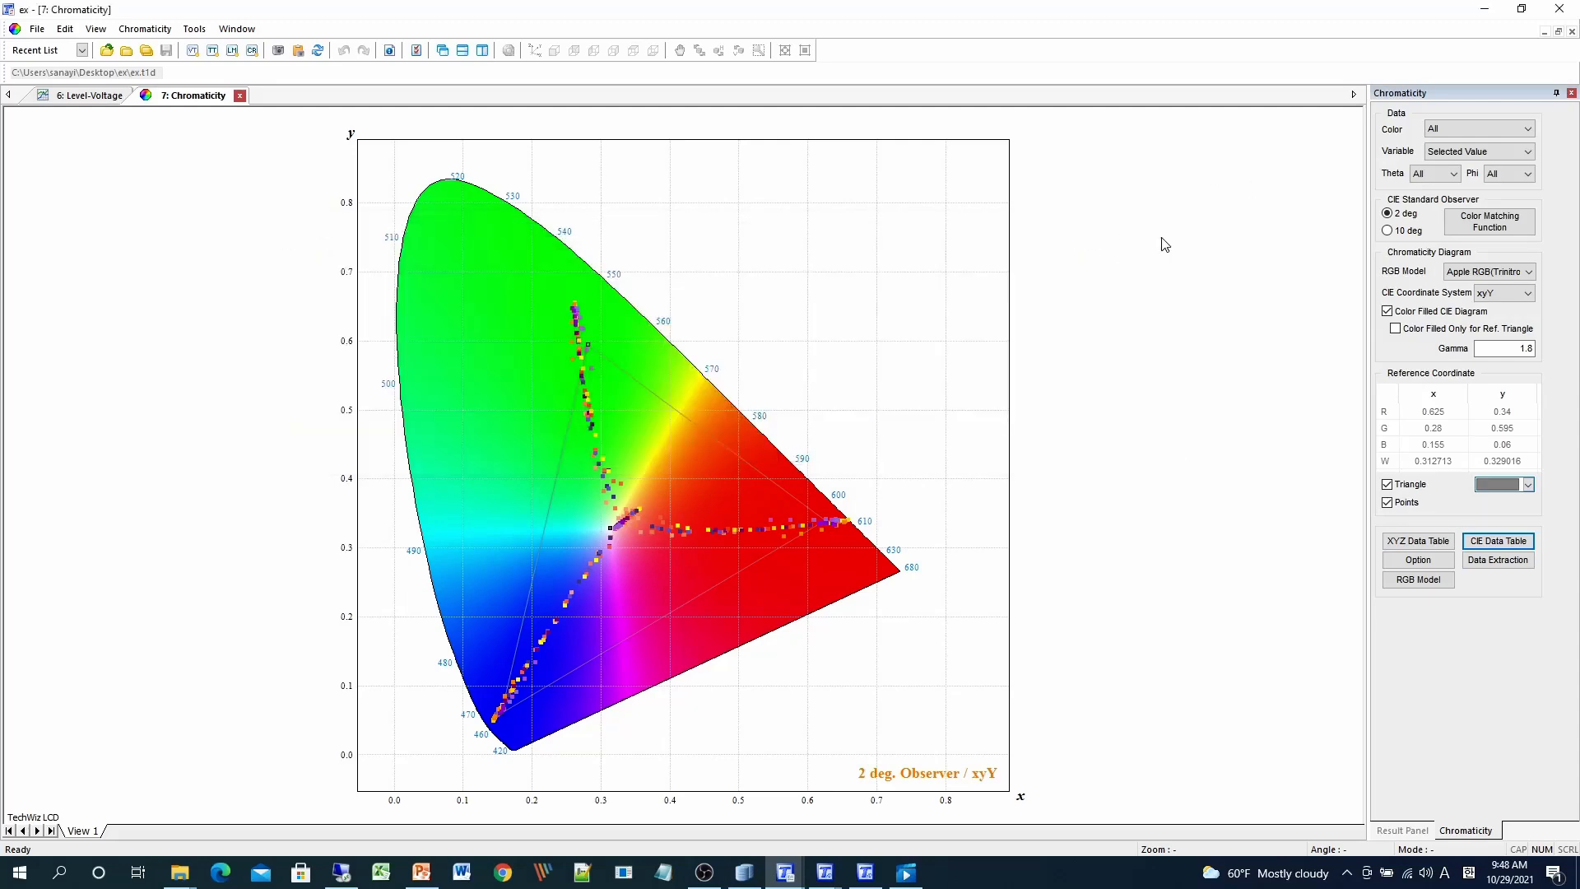
{"action": "left_click", "coordinate": [1497, 561]}
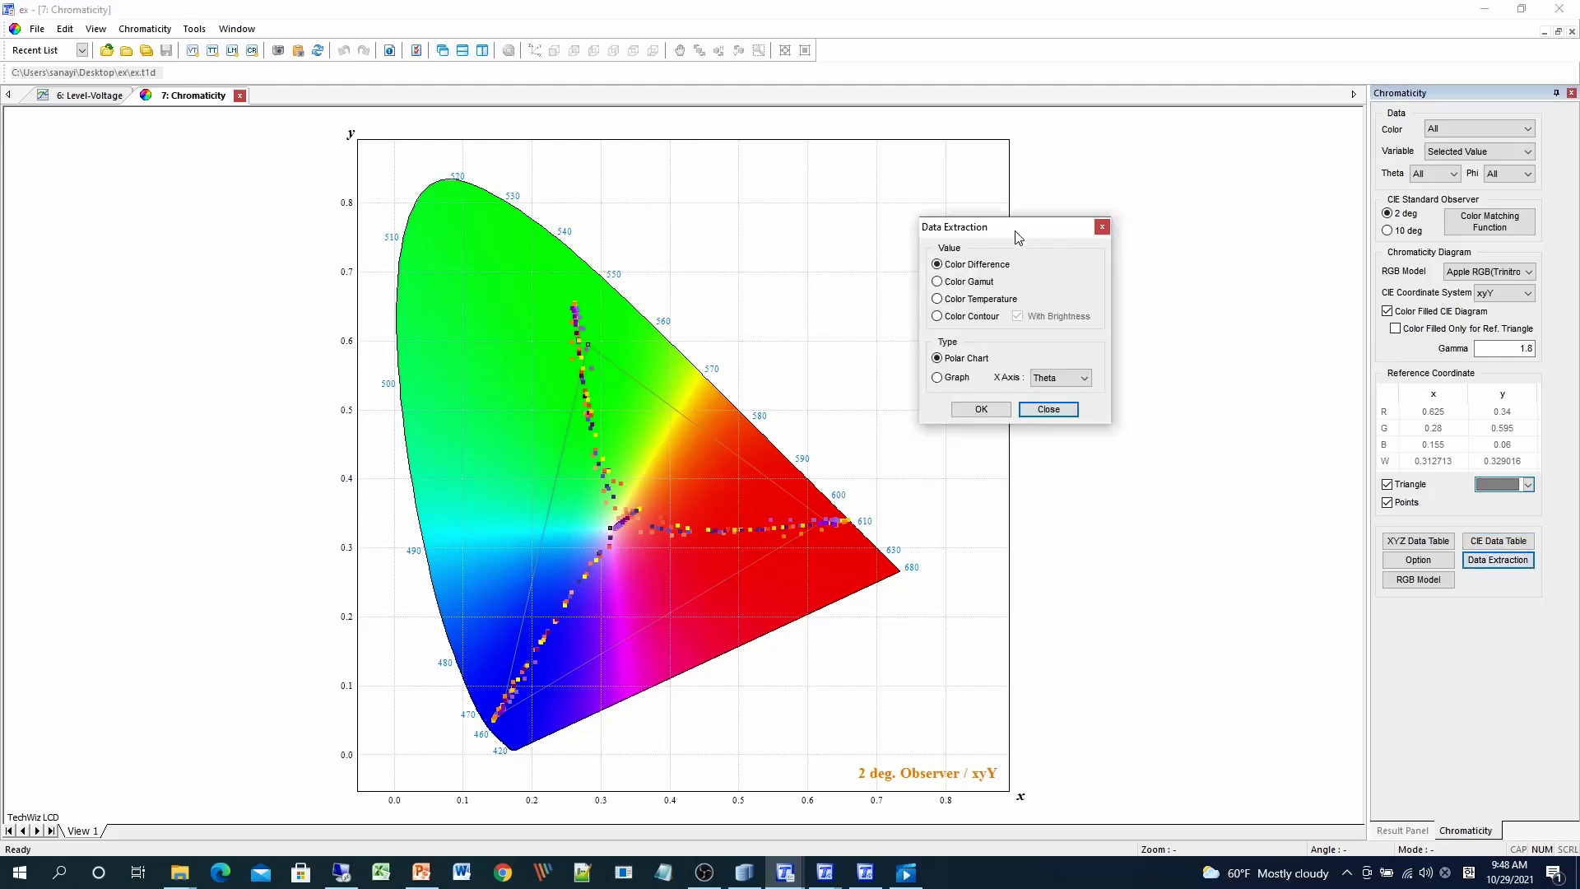
- Create the Color Difference polar chart (range up to 0.36) and close the Data Extraction settings
{"action": "left_click_drag", "start_coordinate": [1018, 237], "coordinate": [1061, 359]}
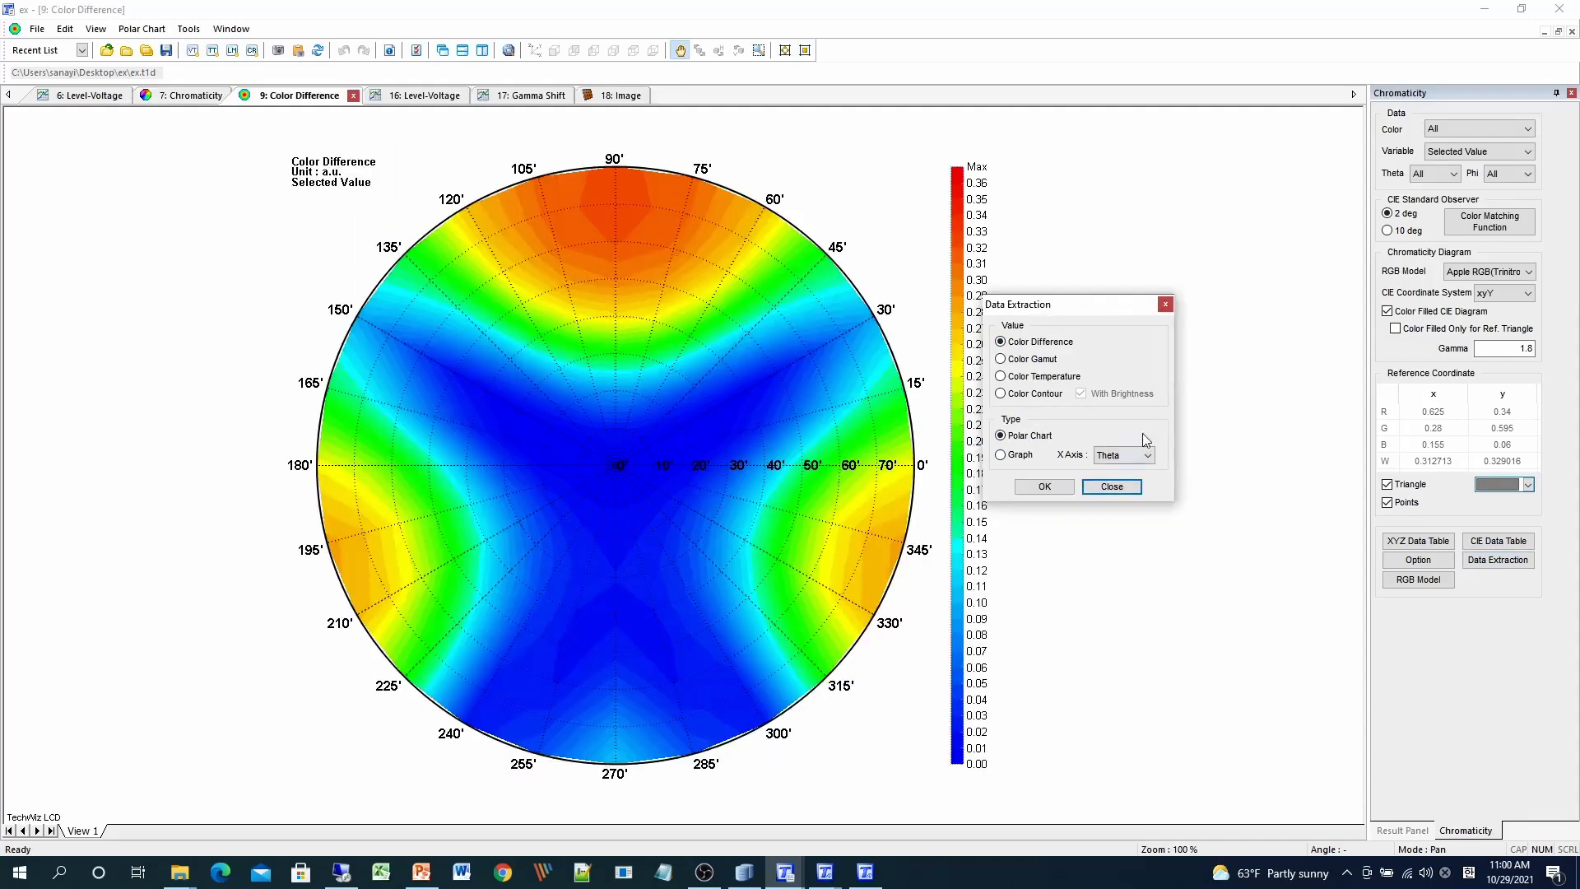
{"action": "left_click", "coordinate": [1121, 491]}
{"action": "left_click", "coordinate": [1420, 831]}
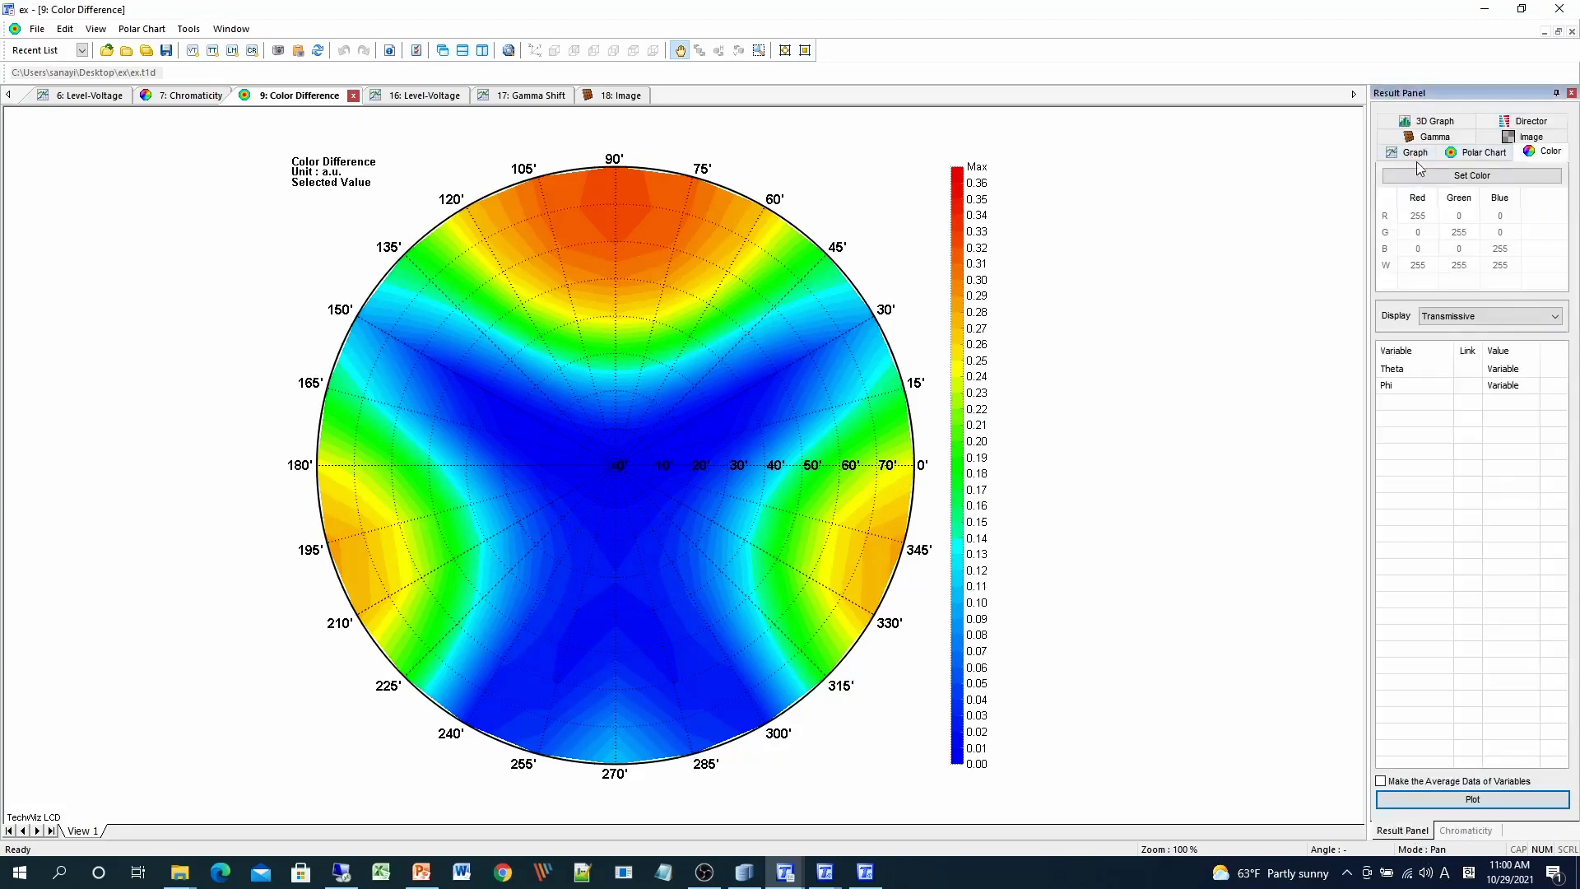
- Bring up the Set Gamma settings from the Gamma tab, showing Level 256, Gamma 2.2, Min 10%, Max 90%
{"action": "left_click", "coordinate": [1435, 136]}
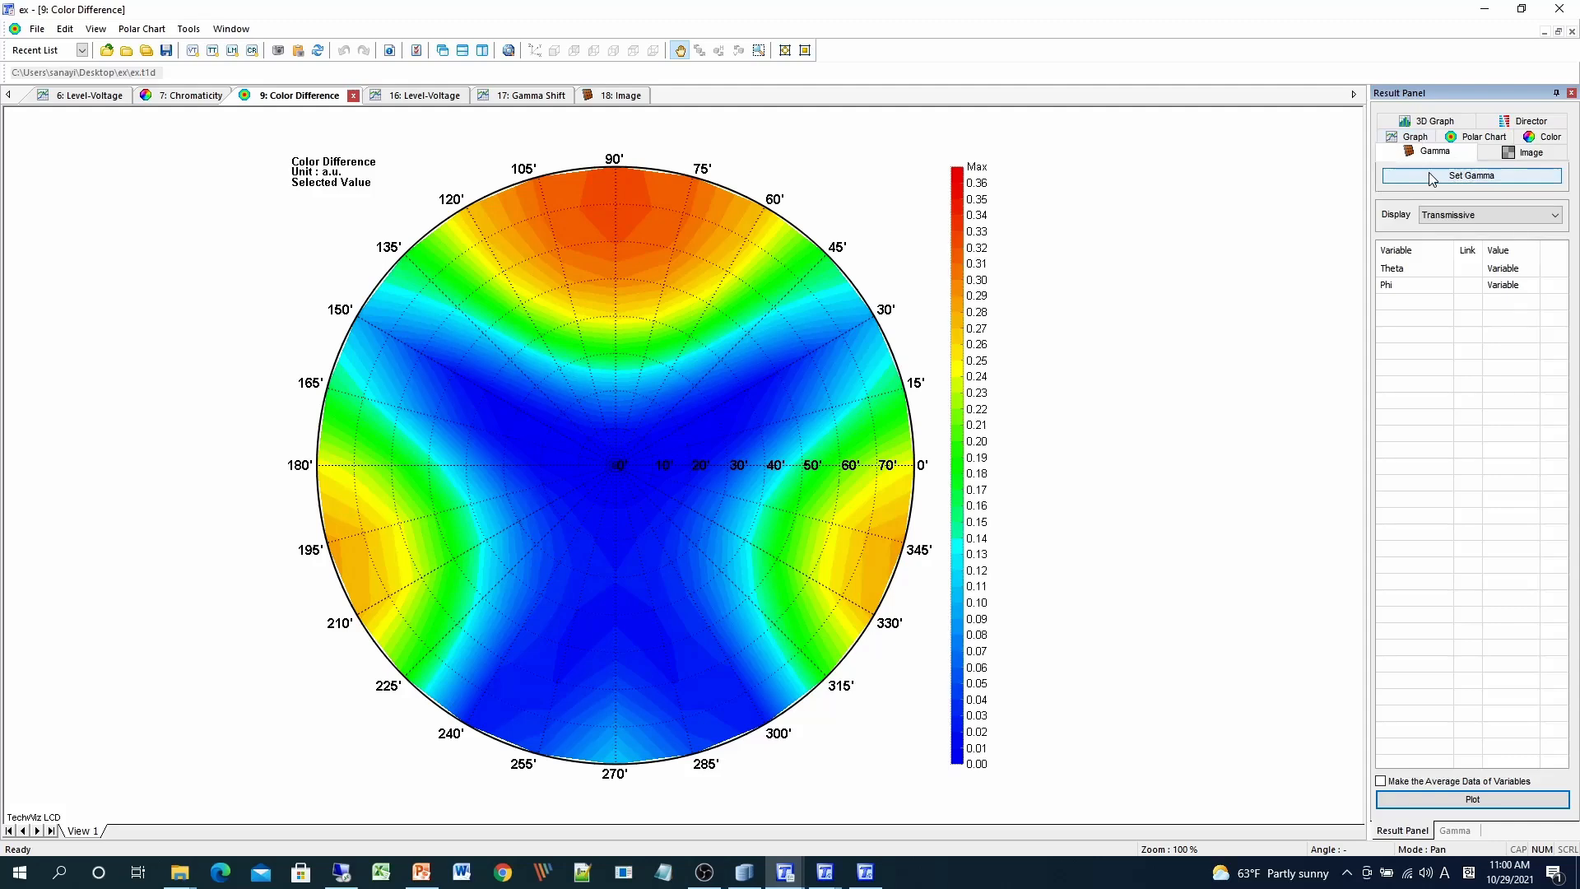
{"action": "left_click", "coordinate": [1433, 176]}
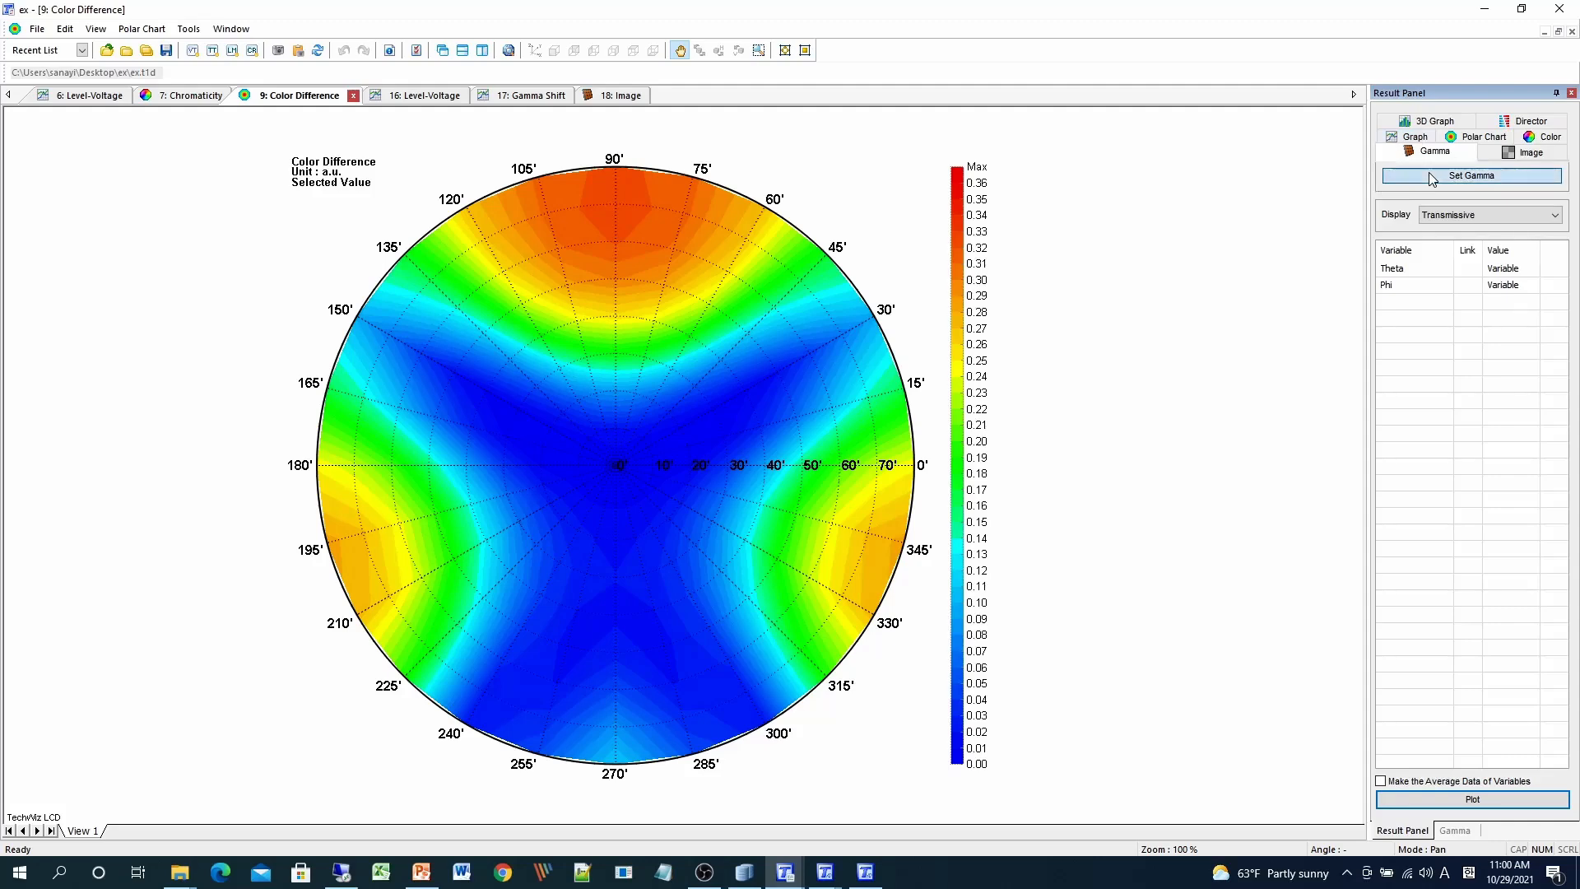
{"action": "left_click_drag", "start_coordinate": [905, 261], "coordinate": [1103, 241]}
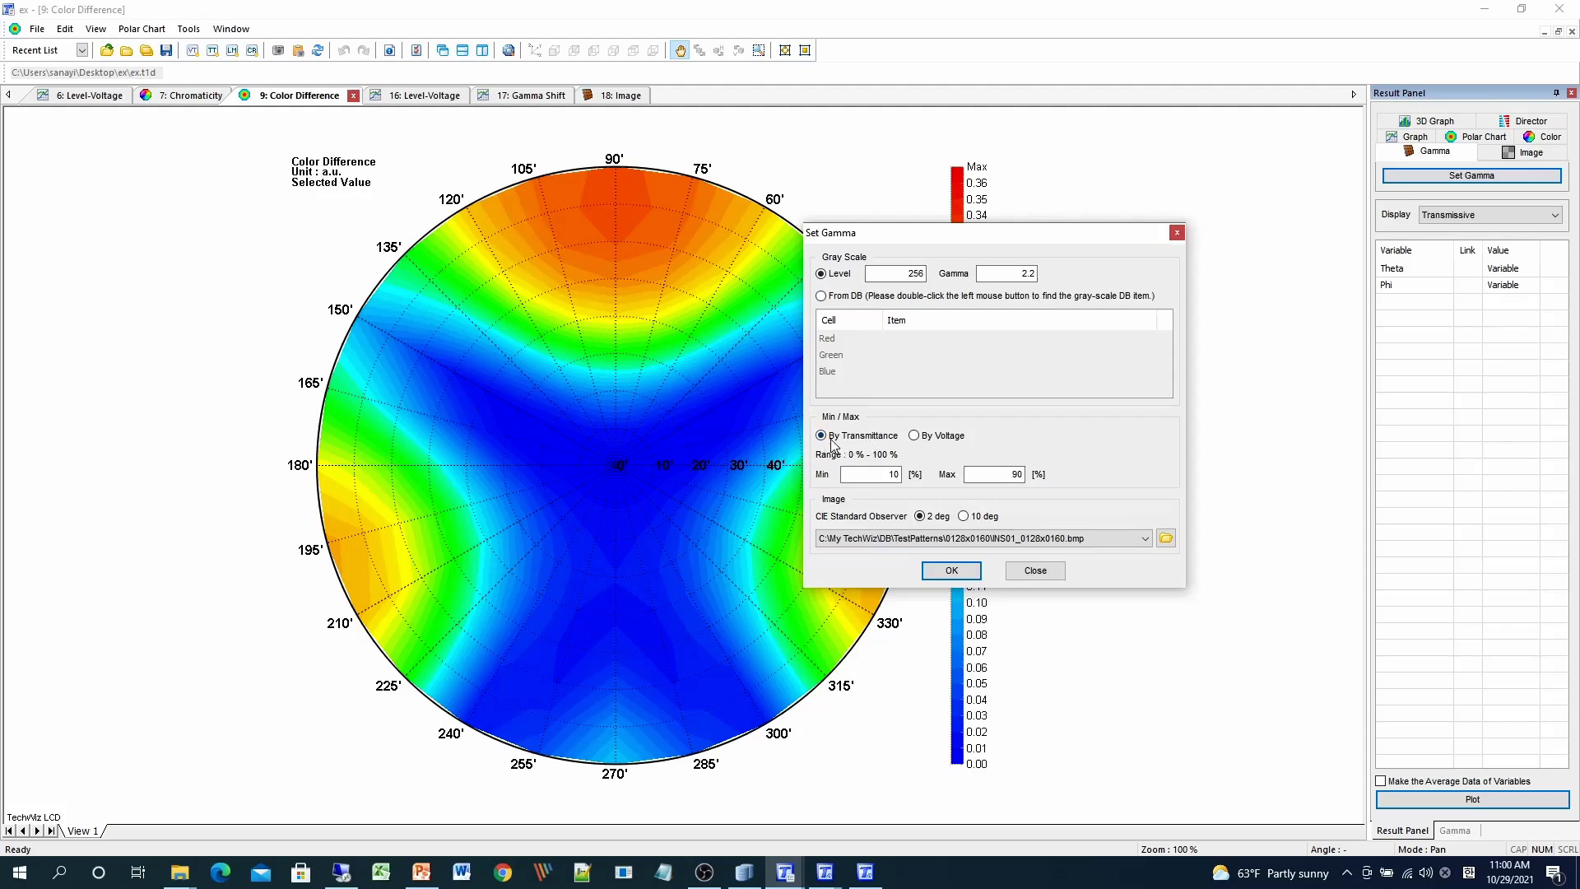
- Set gamma Min 0 and Max 100 with the sRGB_800x600_COLOR-16M.bmp image, and apply
{"action": "double_click", "coordinate": [892, 474]}
{"action": "type", "text": "0"}
{"action": "key", "text": "Tab"}
{"action": "type", "text": "100"}
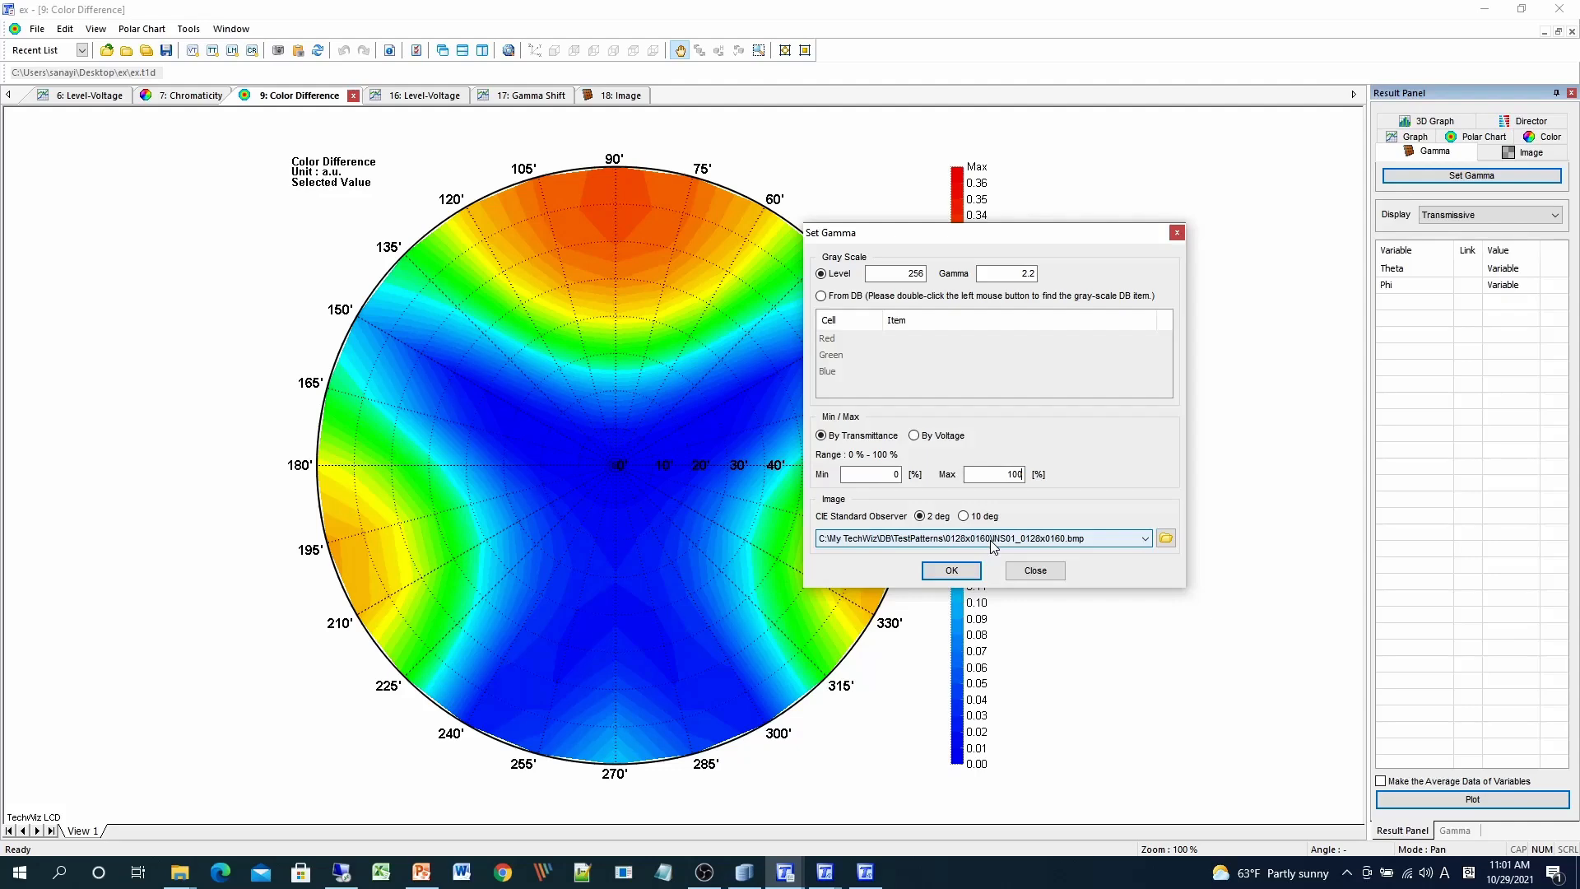
{"action": "left_click", "coordinate": [1145, 539]}
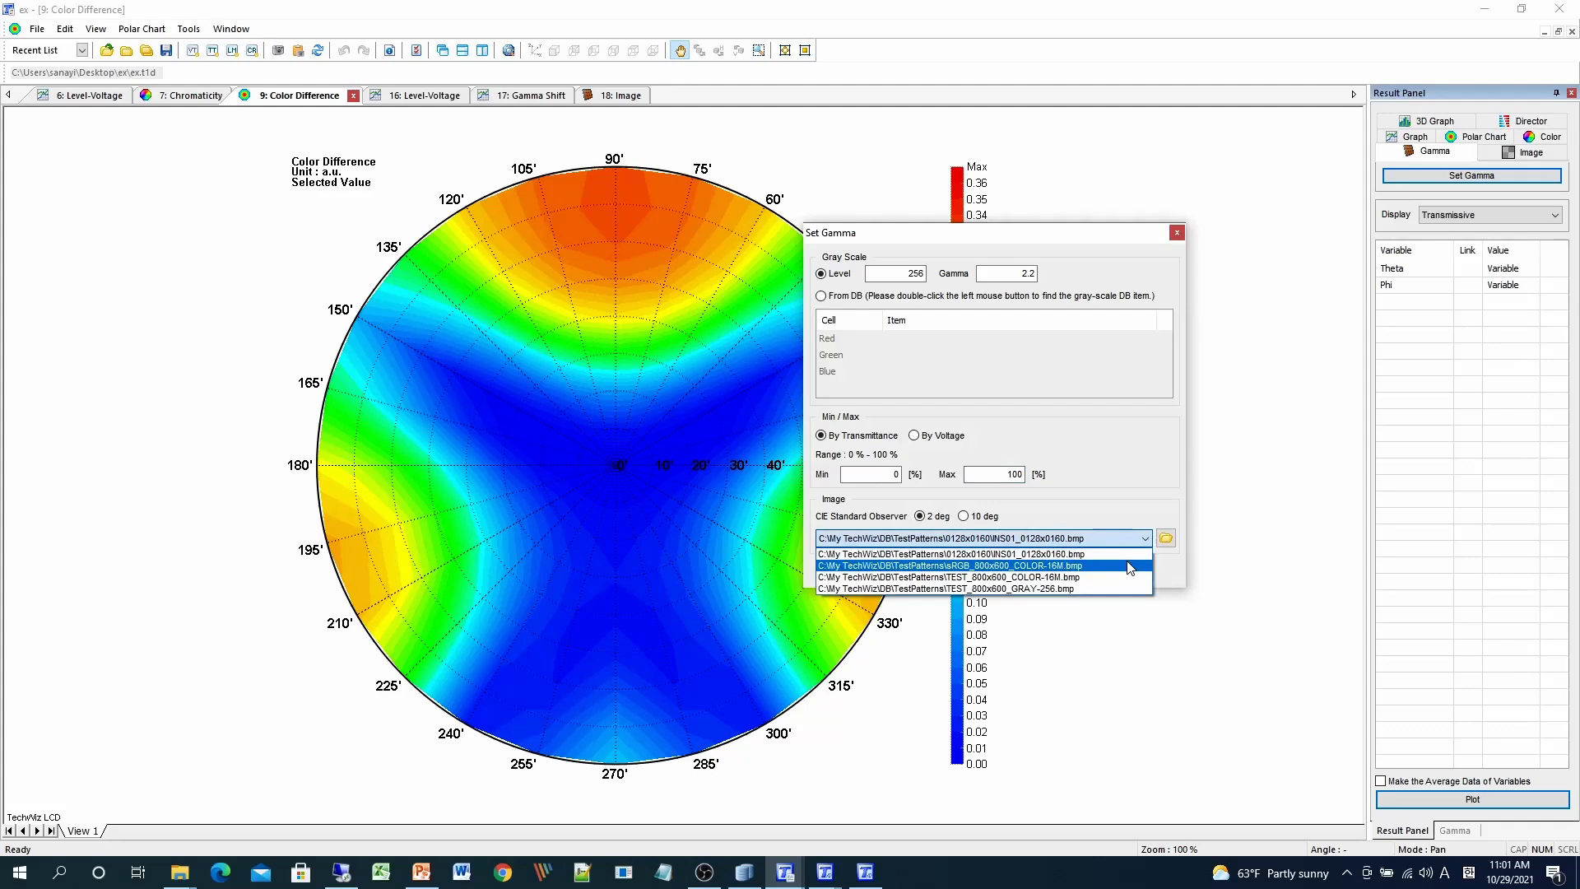
{"action": "left_click", "coordinate": [1133, 567]}
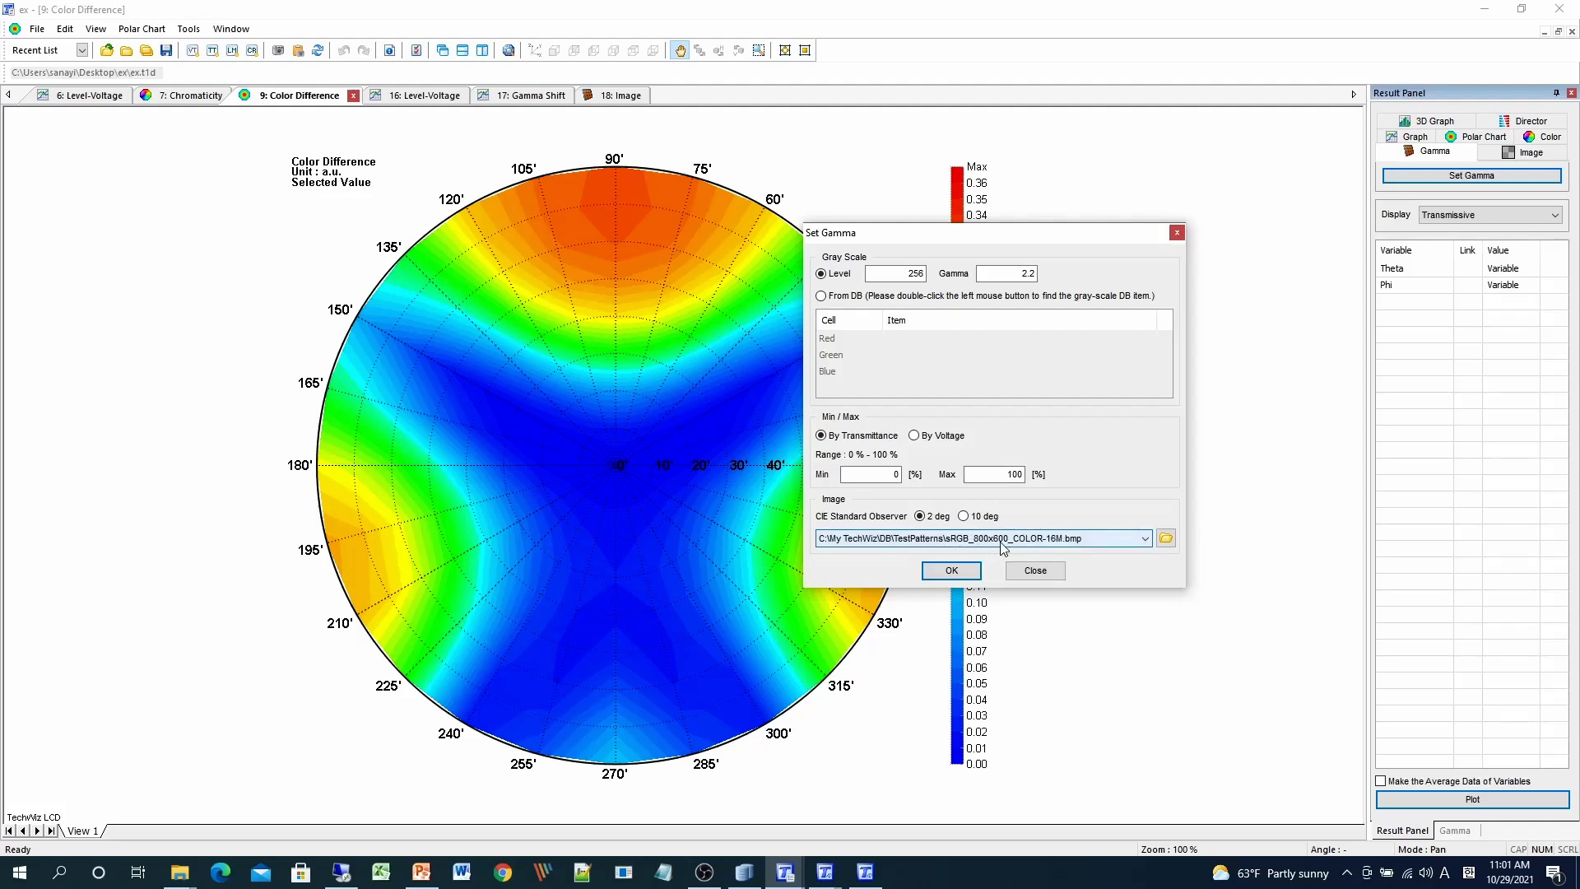
{"action": "left_click", "coordinate": [951, 570]}
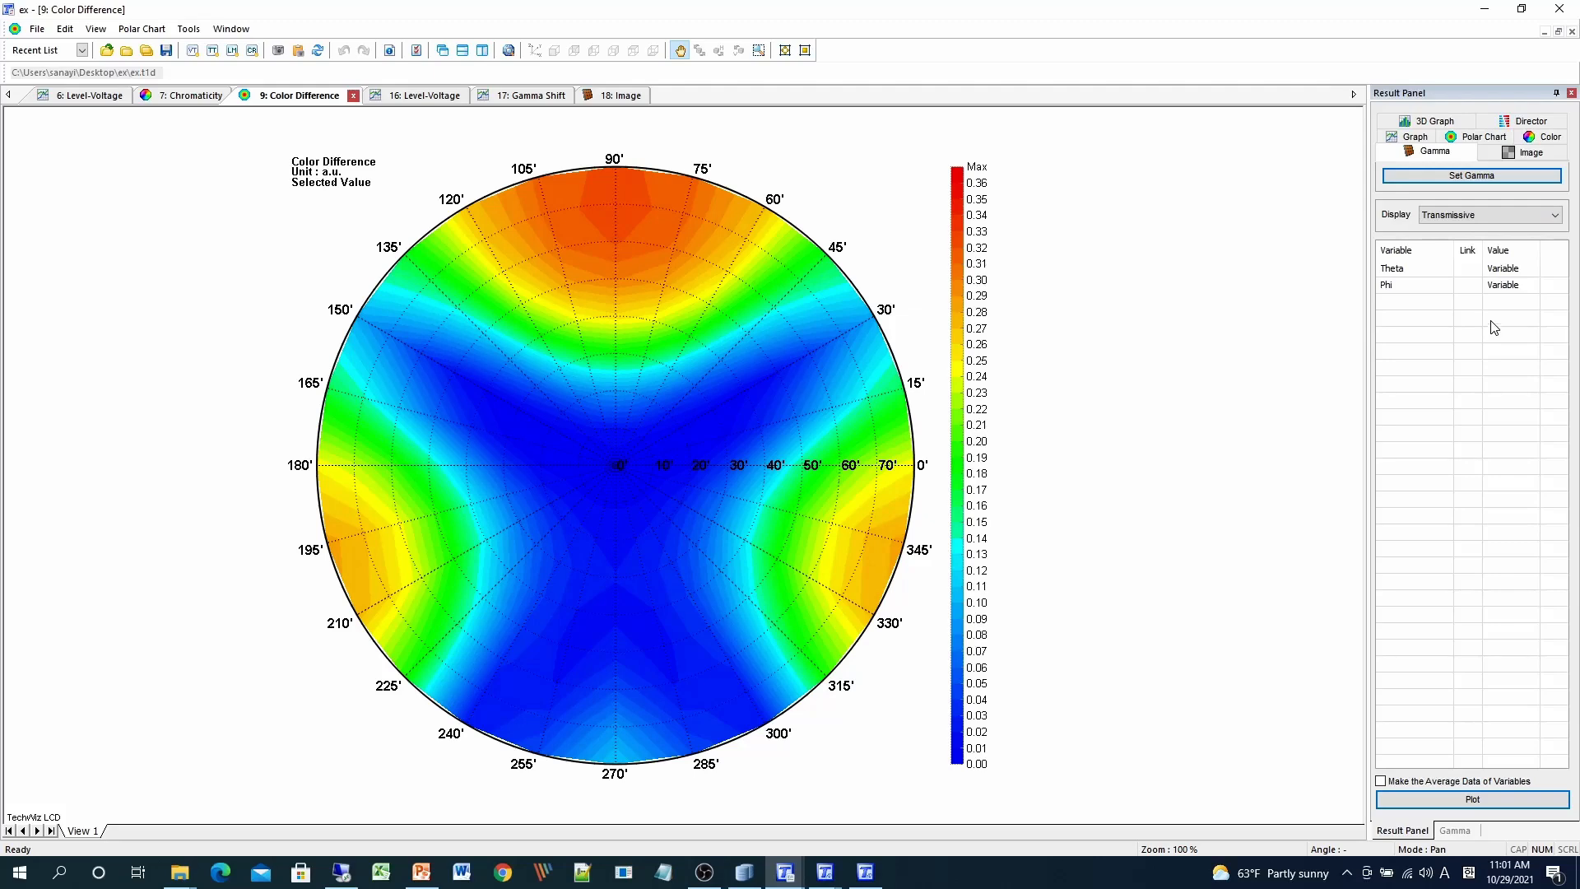
- Set Phi to 45 in the Gamma variables to render the test image at Theta 0°, Phi 45°
{"action": "left_click", "coordinate": [1518, 288]}
{"action": "left_click", "coordinate": [1532, 285]}
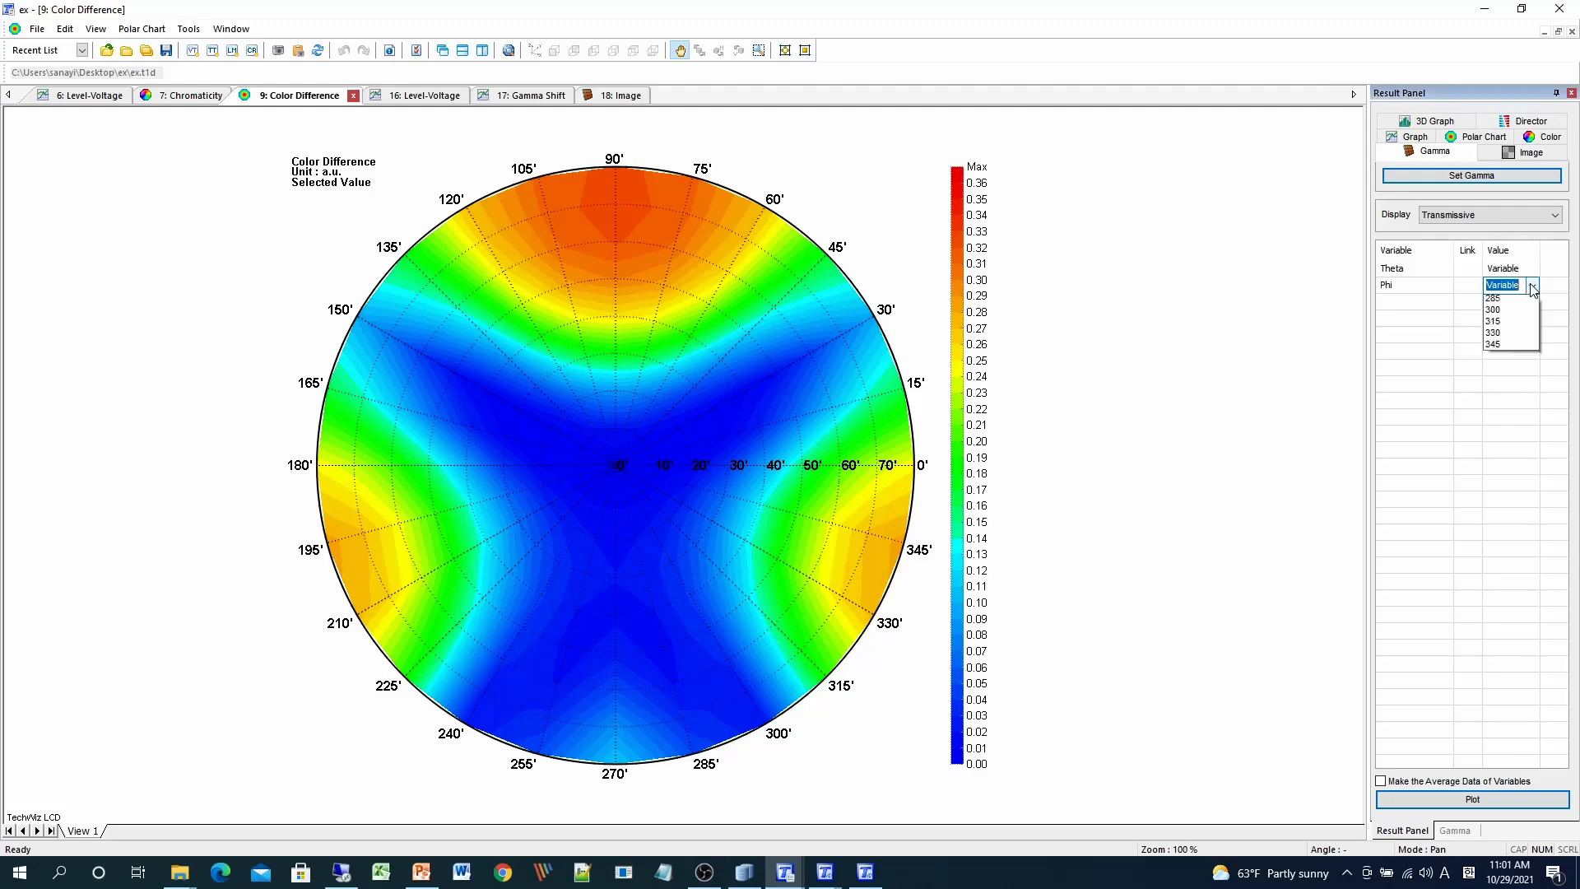
{"action": "left_click", "coordinate": [1513, 349]}
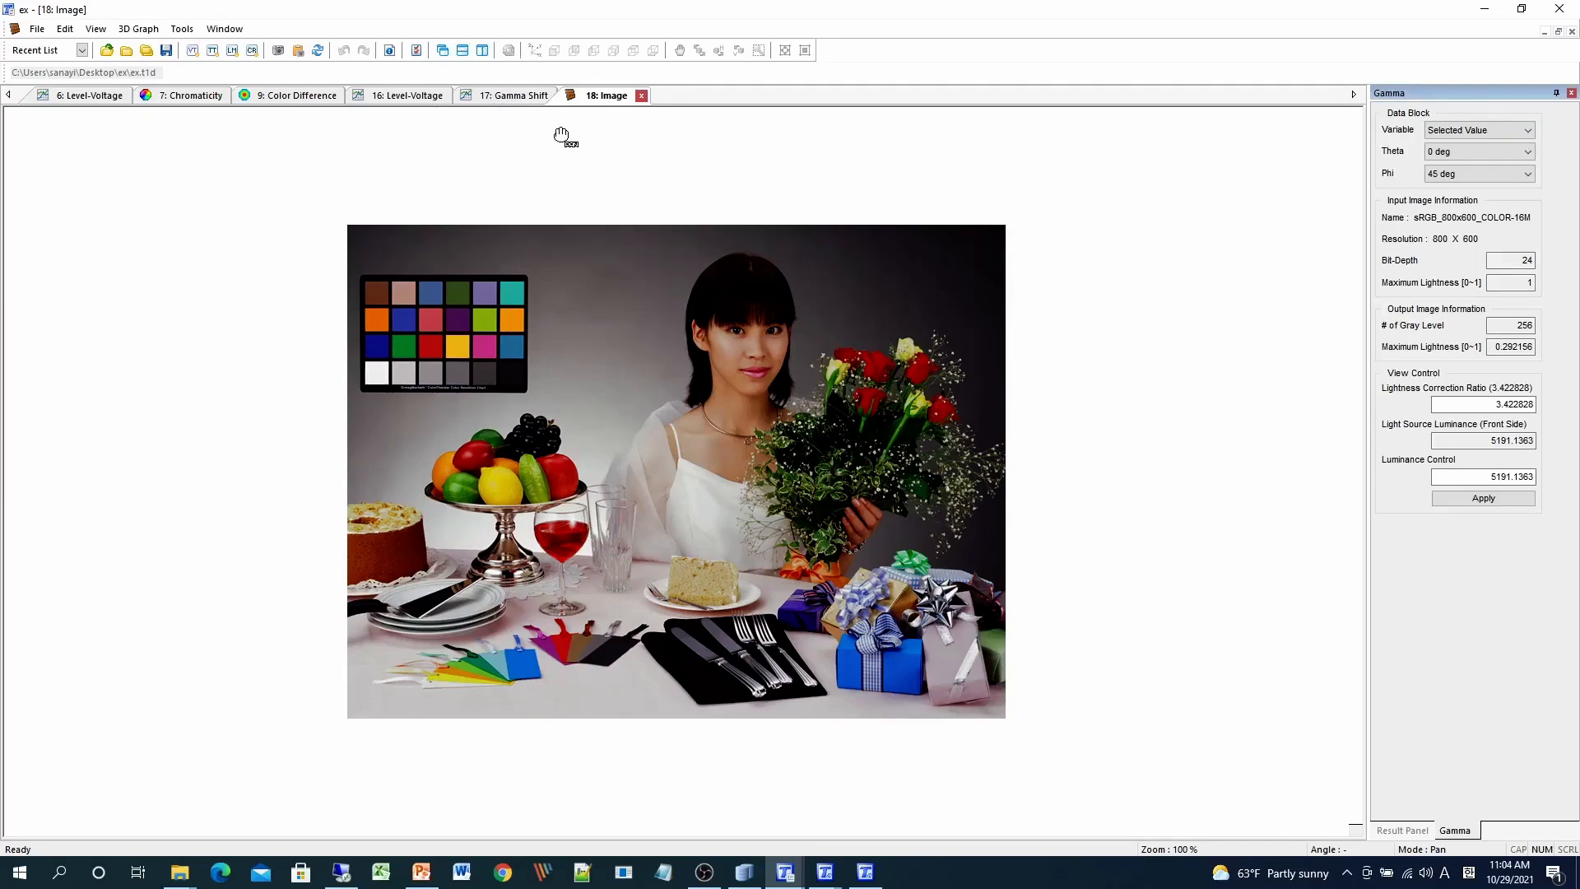
- Keep Theta at 0° and Phi at 45°, then show the 16: Level-Voltage graph
{"action": "left_click", "coordinate": [1493, 150]}
{"action": "left_click", "coordinate": [1475, 174]}
{"action": "left_click", "coordinate": [1475, 172]}
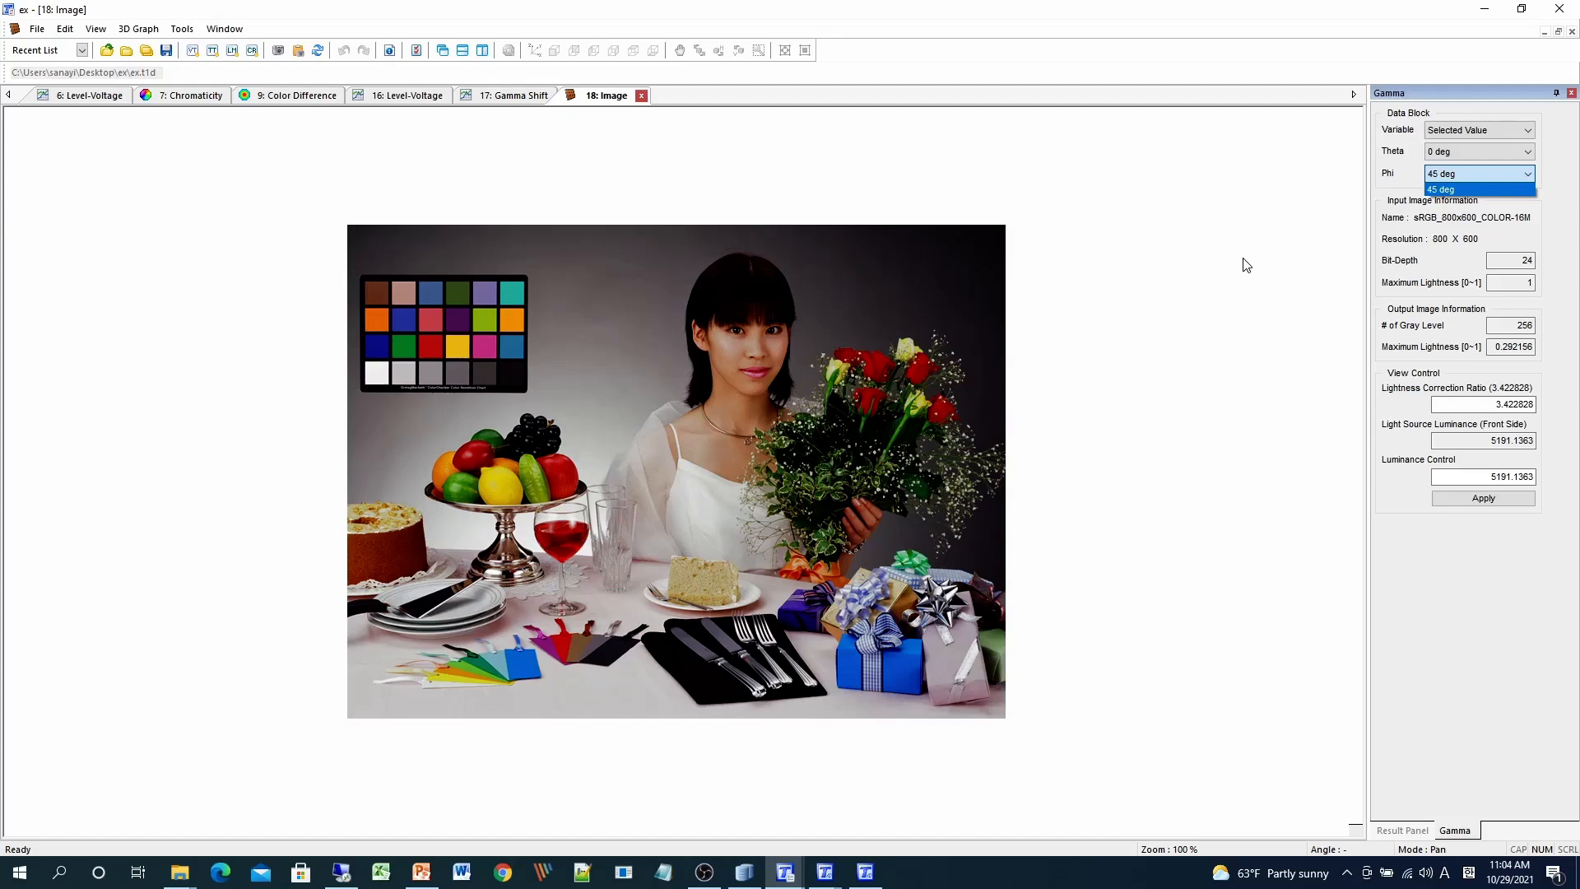
{"action": "left_click", "coordinate": [1246, 265]}
{"action": "left_click", "coordinate": [1506, 153]}
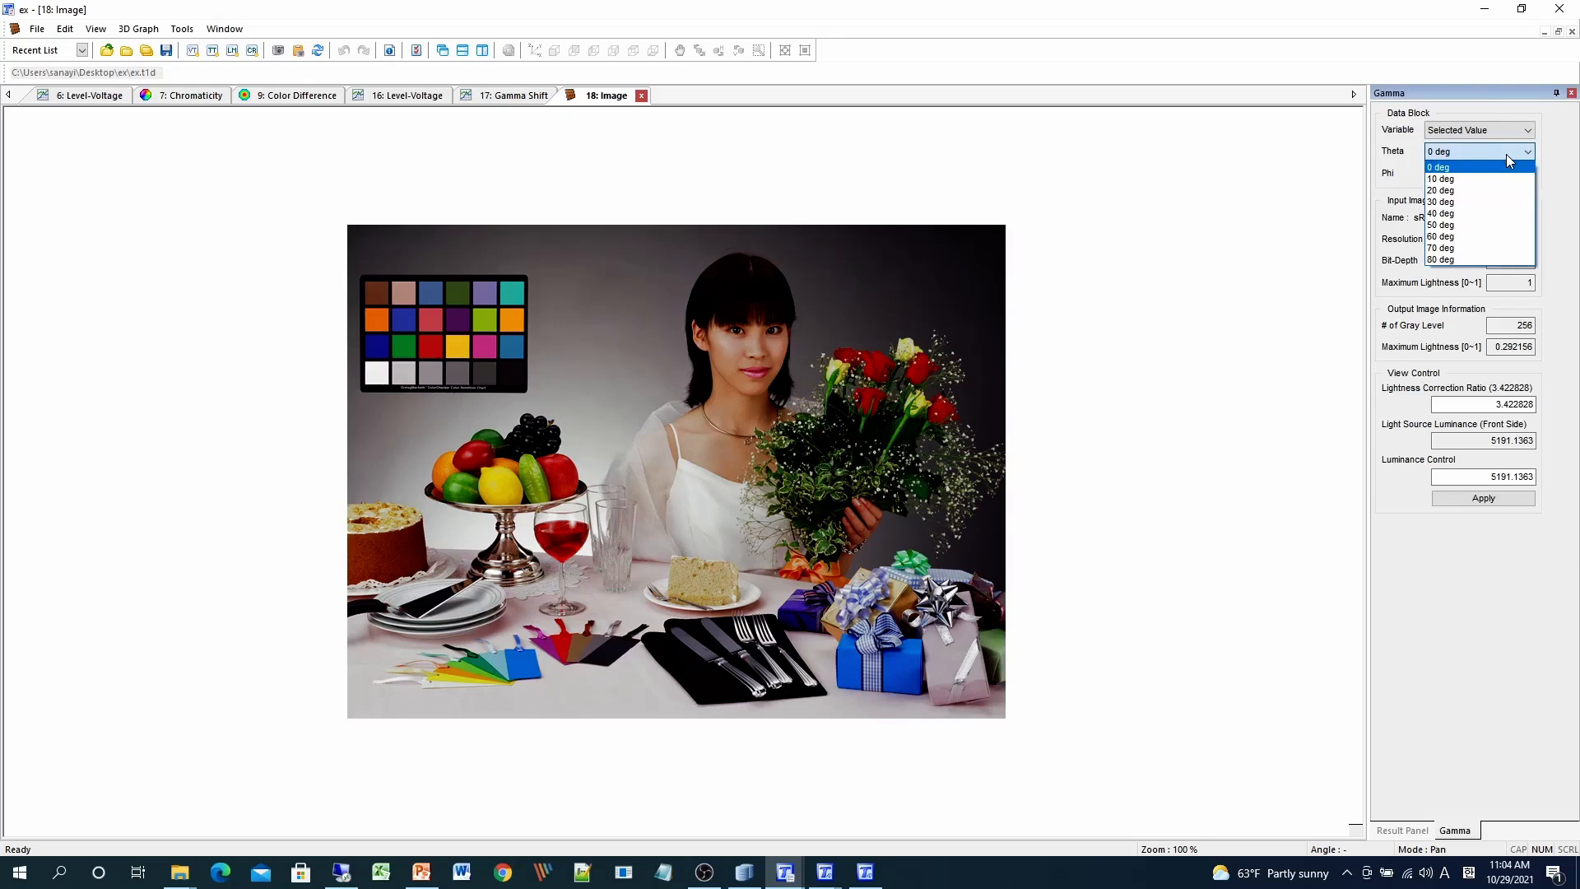
{"action": "left_click", "coordinate": [1236, 423]}
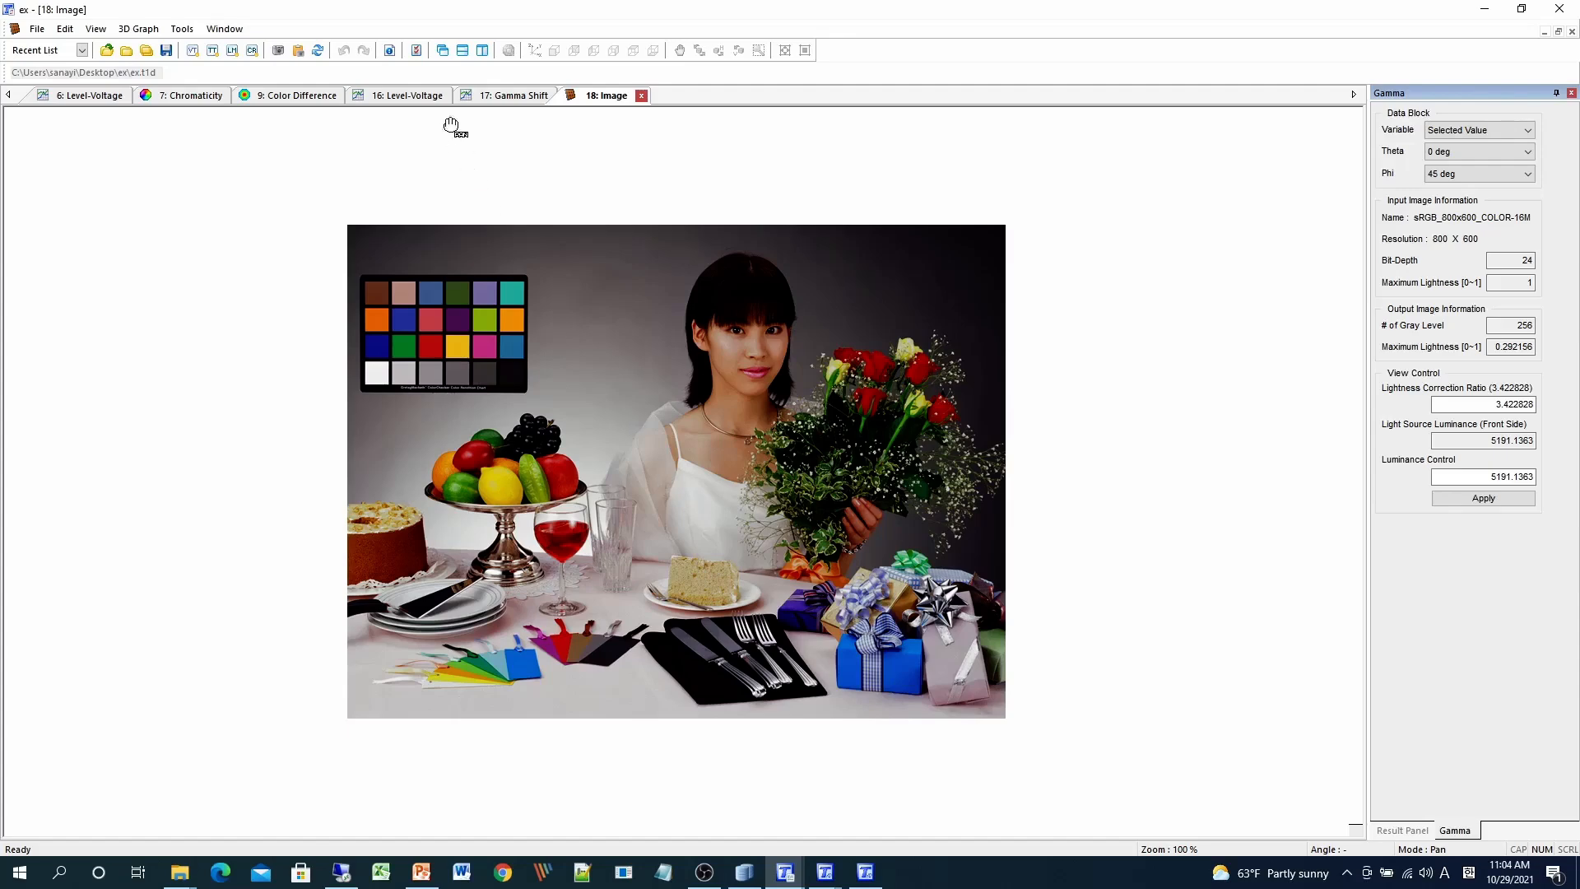
{"action": "left_click", "coordinate": [416, 96]}
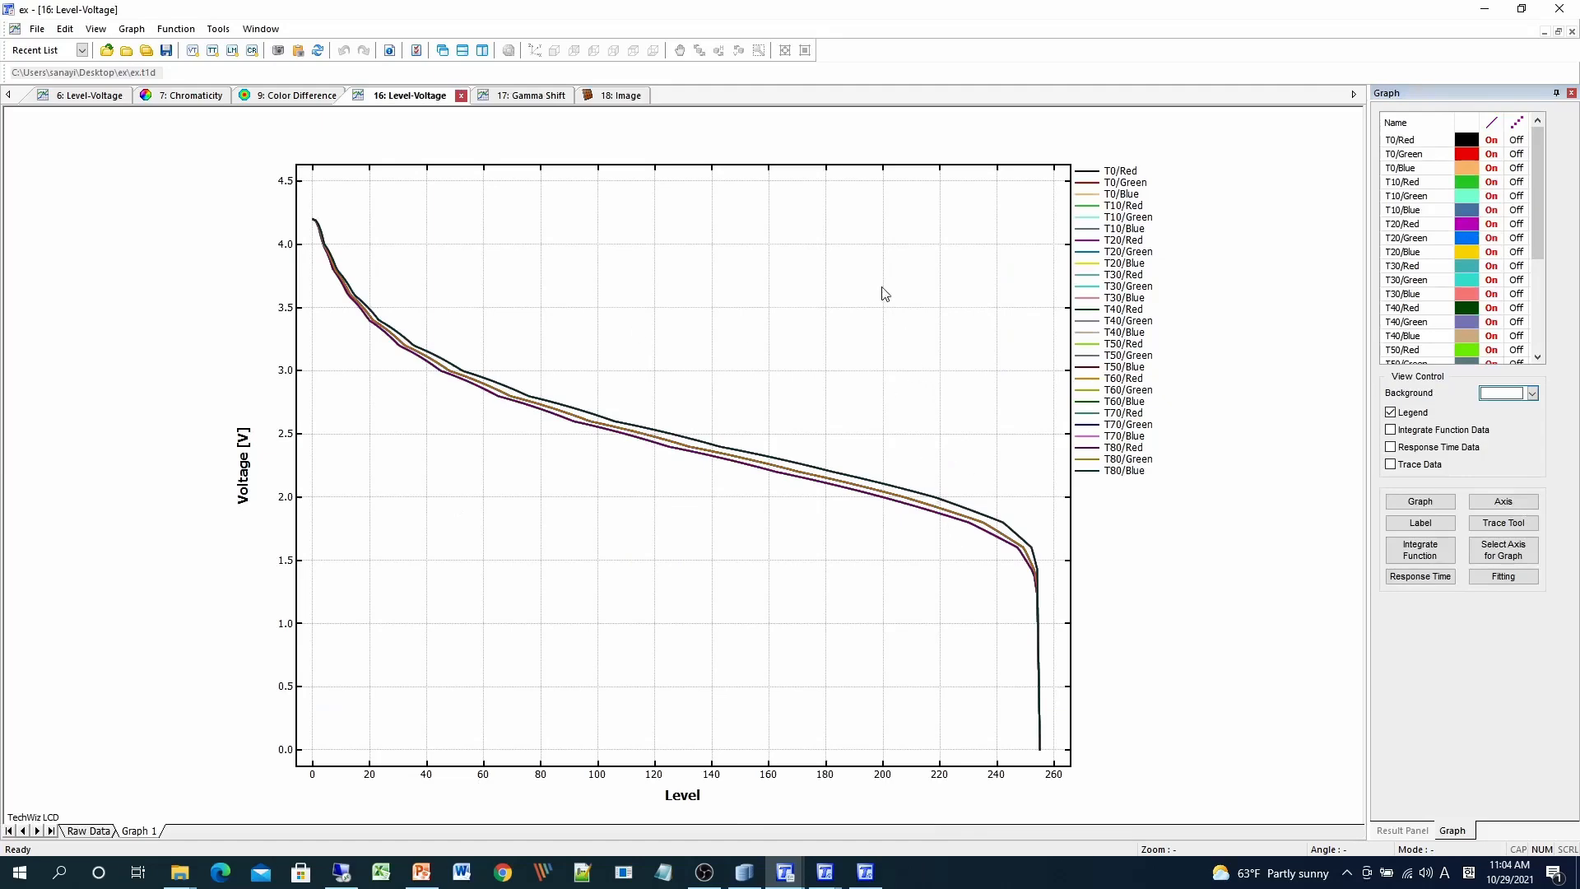
- Show the 17: Gamma Shift graph of transmittance versus level 0–255
{"action": "left_click", "coordinate": [535, 99]}
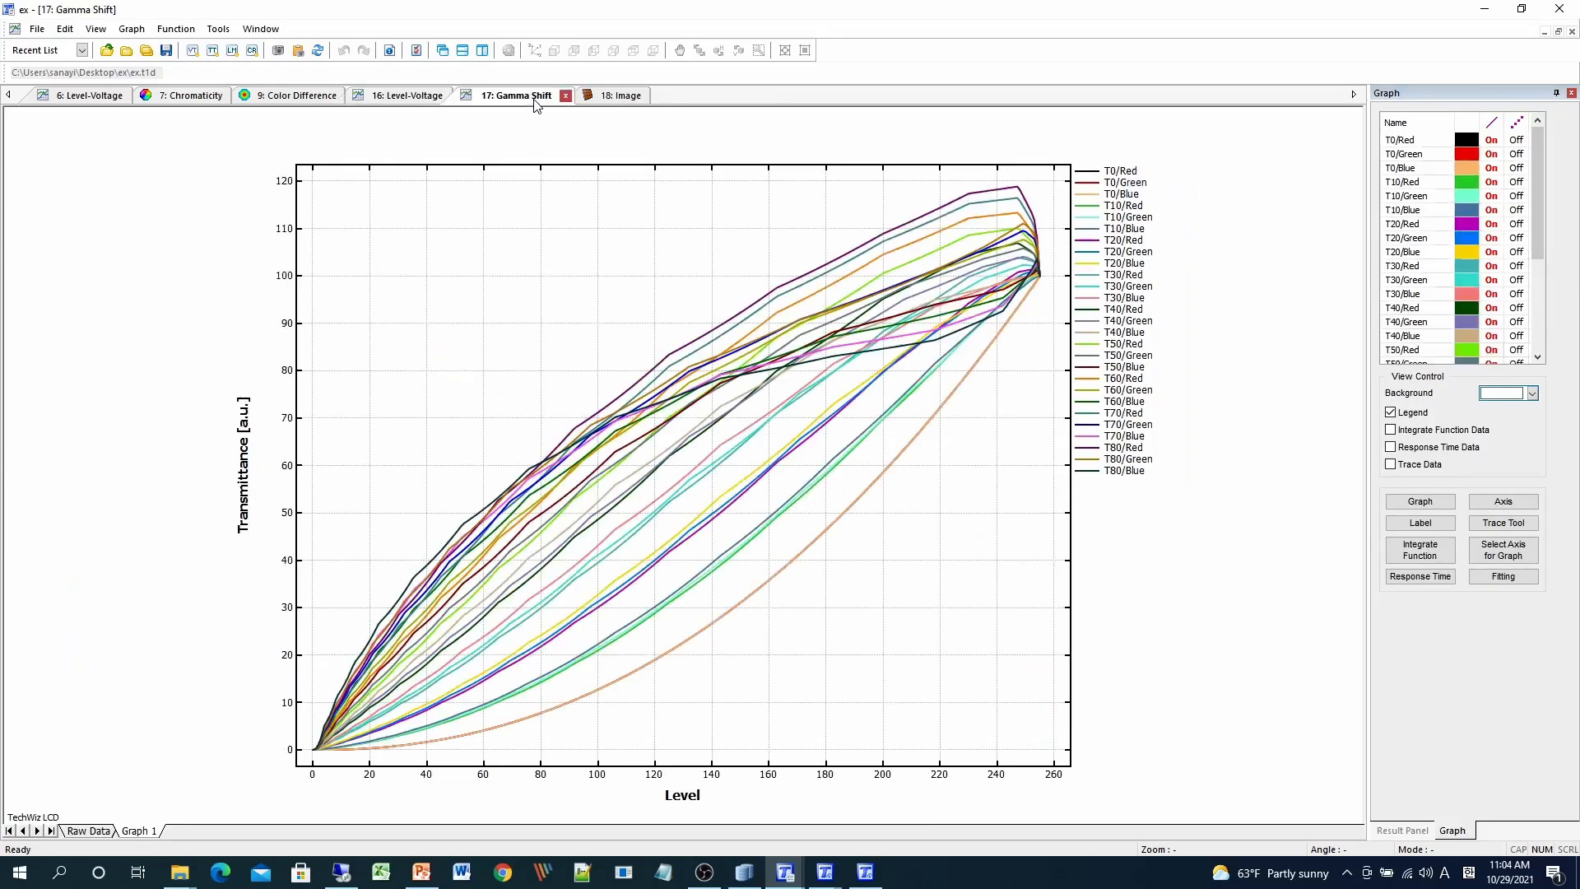